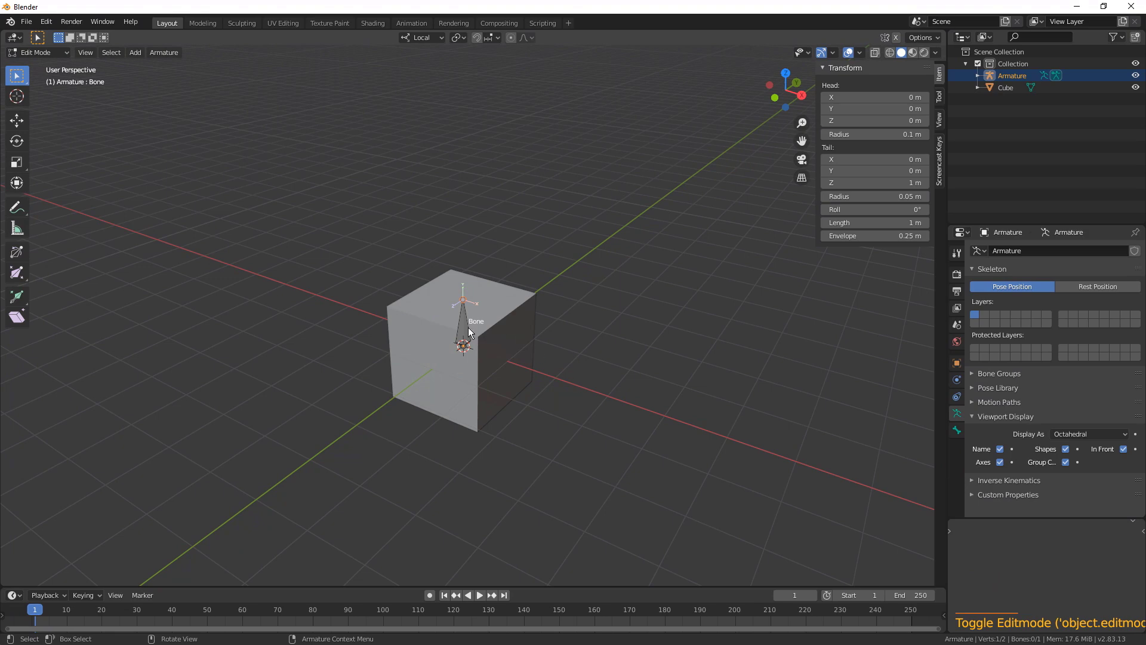
Toggle the armature back and forth between Edit Mode and Object Mode
key("Tab")
key("Tab")
key("Tab")
key("Tab")
key("Tab")
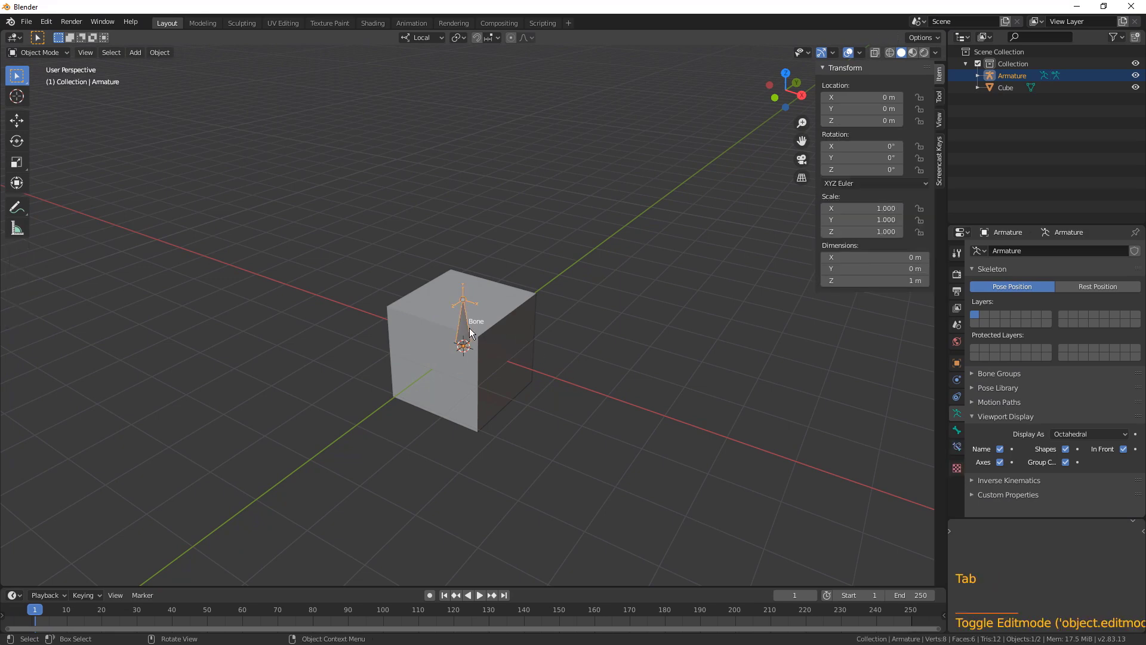
Try duplicating the bone and placing the copy beside the original, and undo the duplication
scroll(469, 328, "up", 1)
middle_click_drag(469, 328, 510, 320)
scroll(499, 332, "up", 2)
left_click(465, 338)
key("shift+d")
left_click(597, 320)
middle_click_drag(635, 386, 547, 329)
key("ctrl+z")
key("ctrl+z")
Extrude a second bone about 0.92 m long straight up from the first bone's tip with the Extrude tool
middle_click_drag(546, 330, 539, 358)
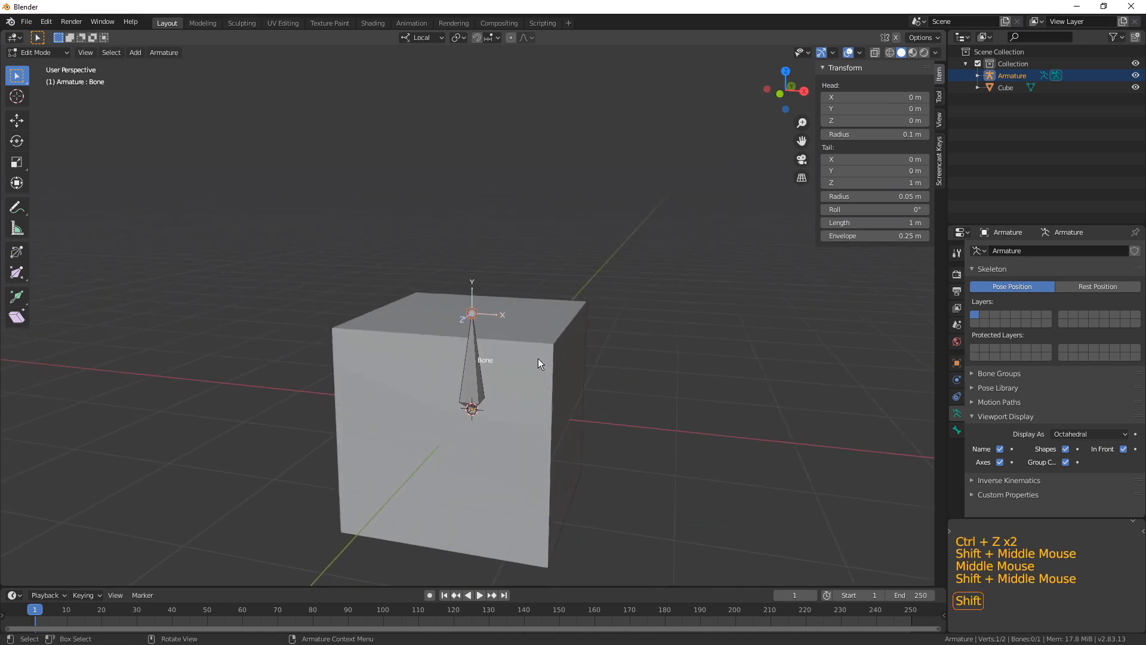
left_click(473, 320)
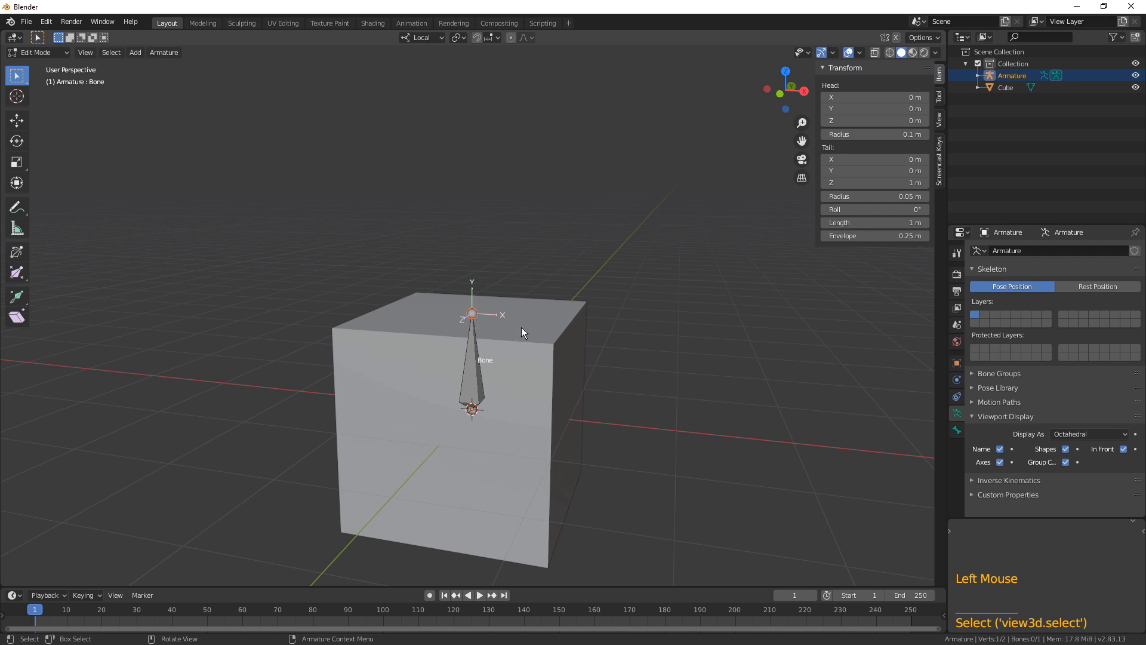
middle_click_drag(456, 316, 500, 298)
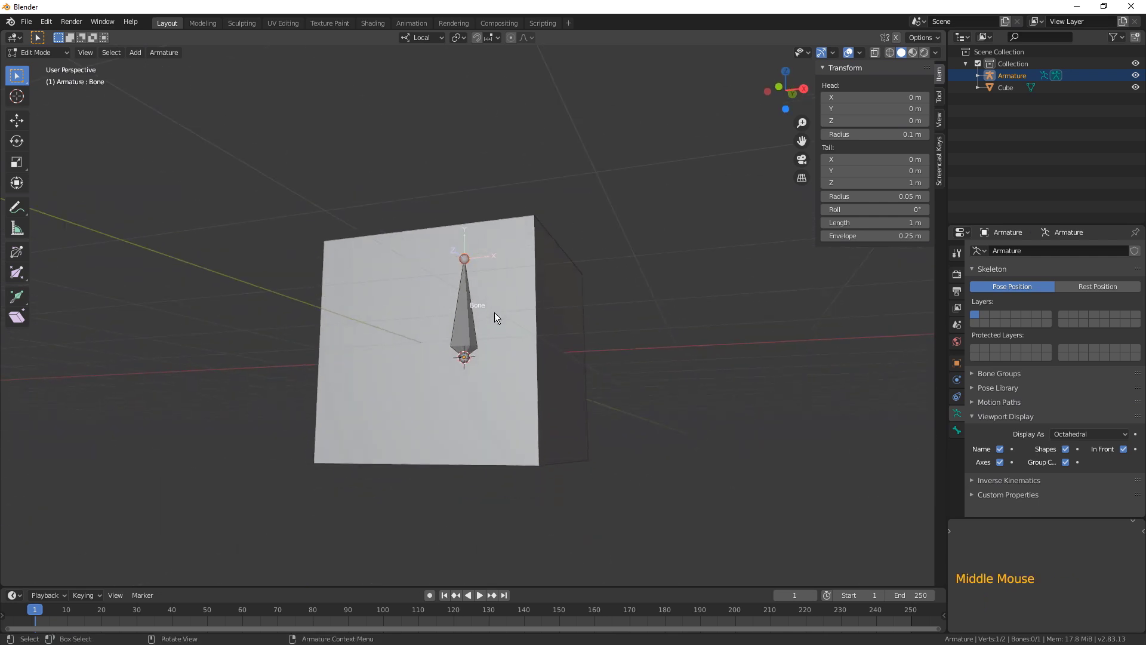
left_click(470, 359)
left_click(460, 258)
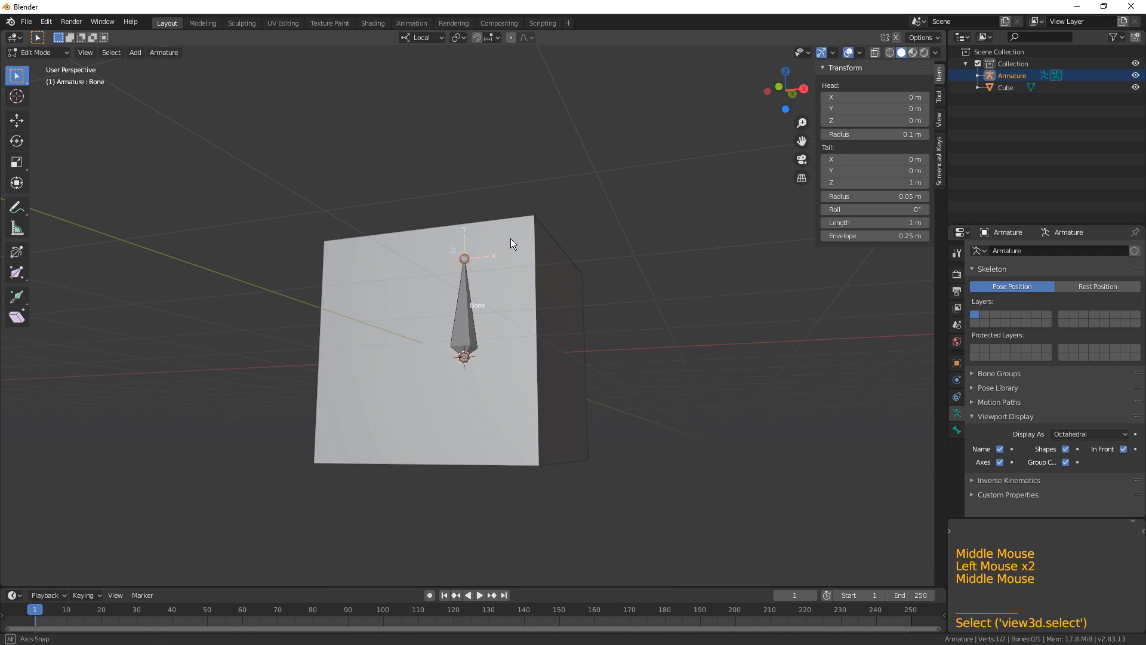
middle_click_drag(511, 234, 514, 271)
middle_click_drag(503, 213, 511, 243, "shift")
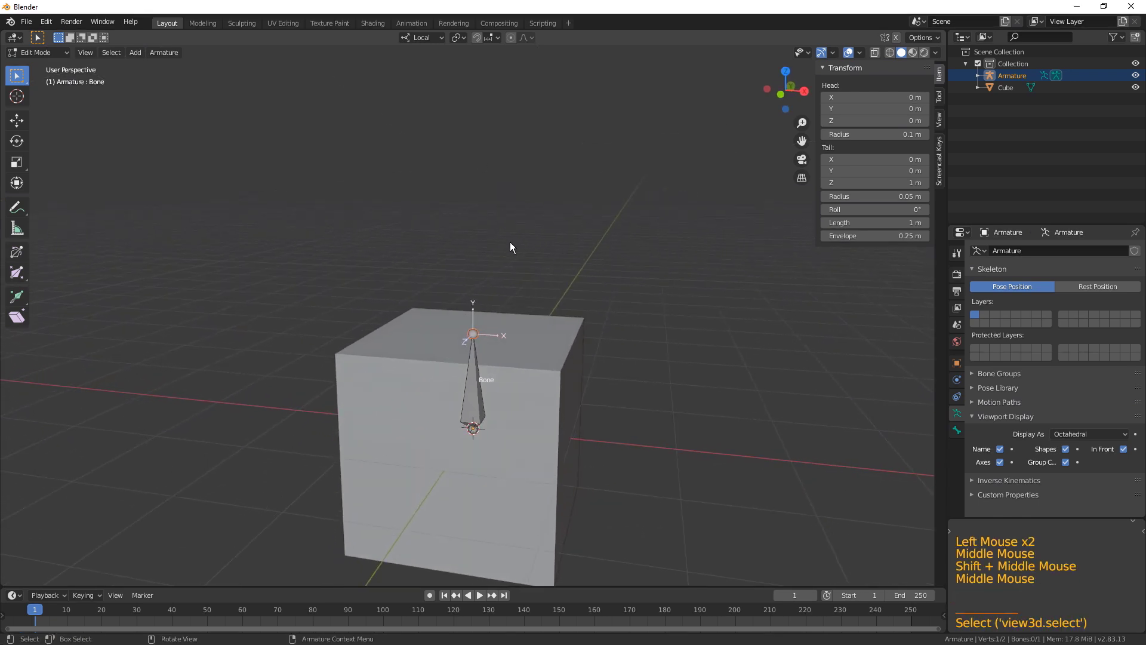
left_click(18, 301)
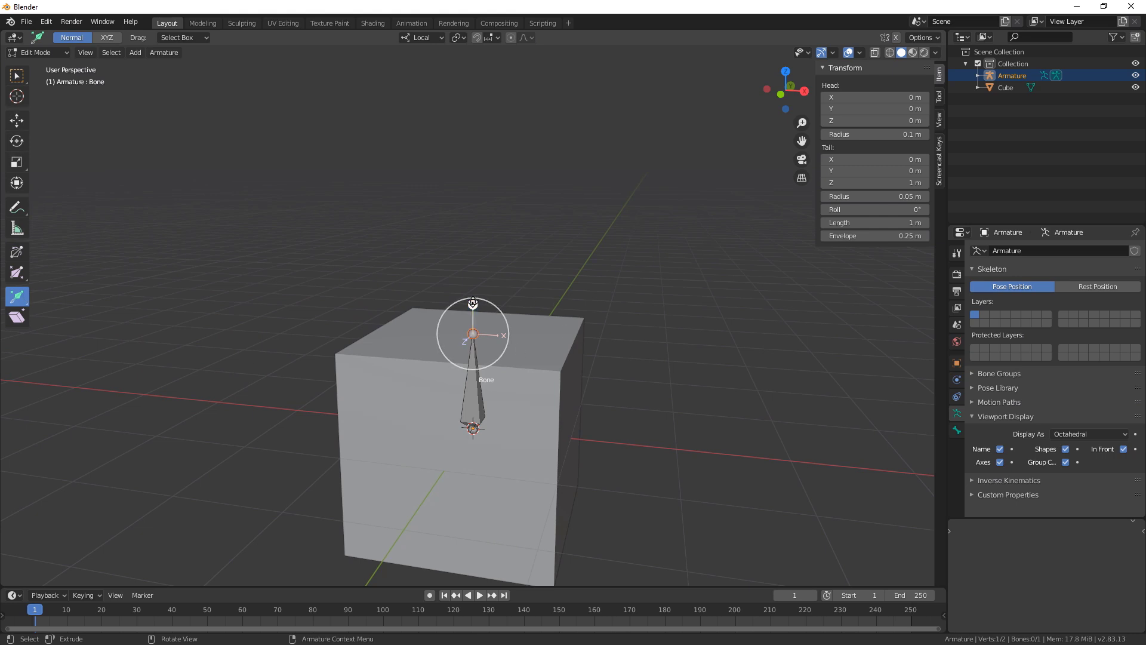
left_click_drag(473, 304, 479, 209)
Select the upper bone and examine from several angles how it joins the first bone
middle_click_drag(479, 210, 578, 289)
left_click(511, 314)
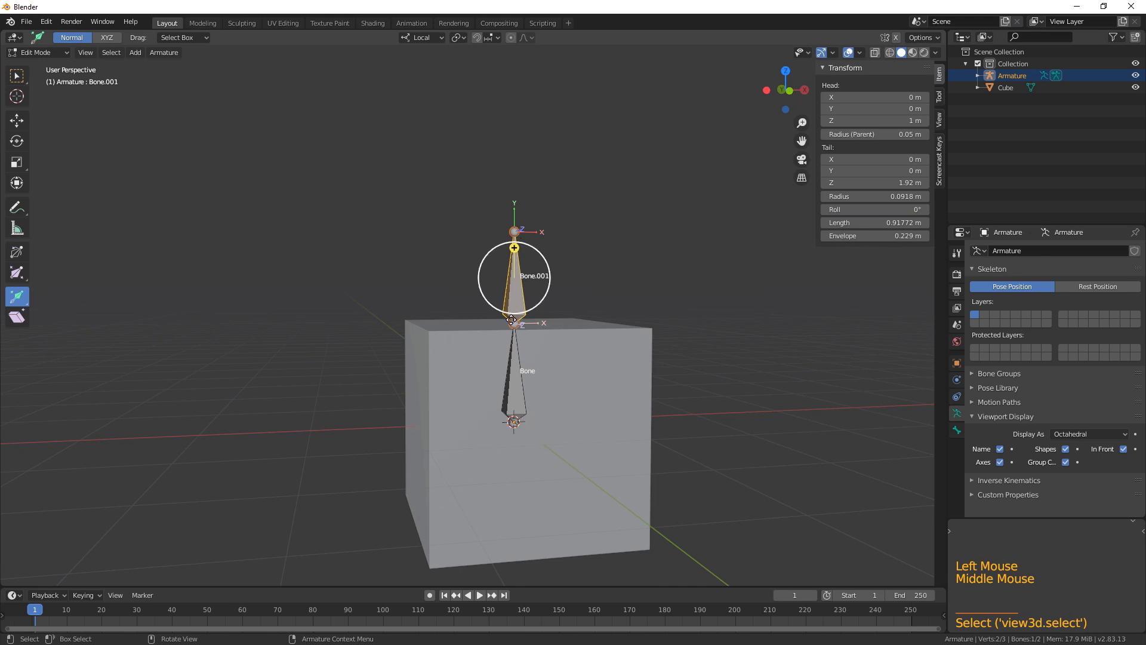
middle_click_drag(520, 419, 435, 424)
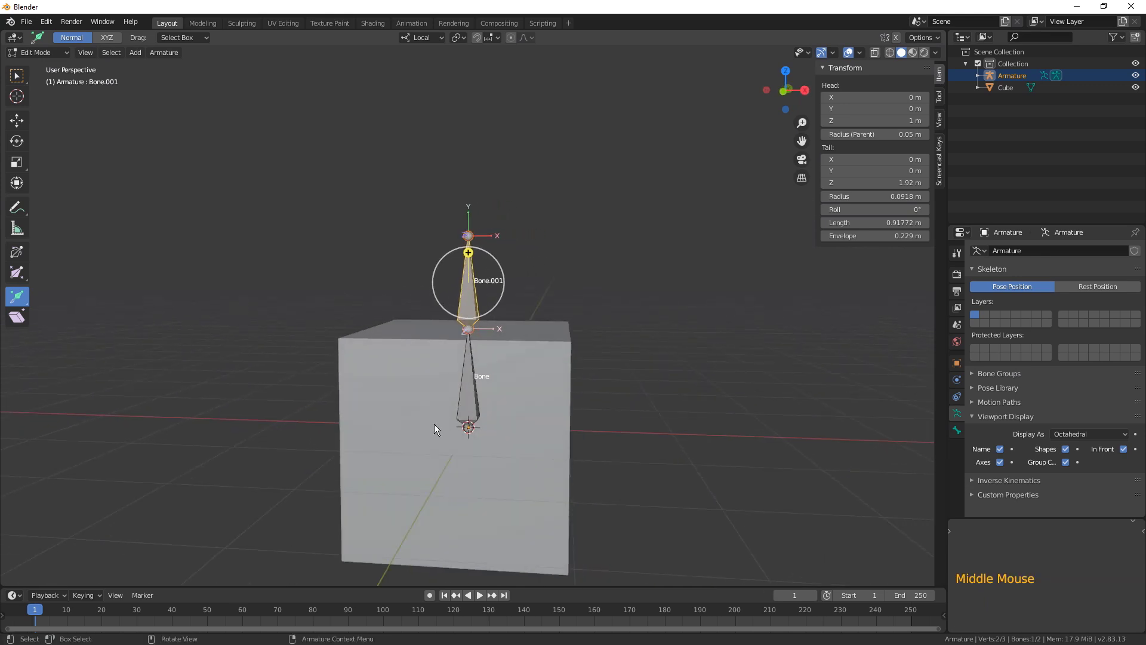
middle_click_drag(496, 361, 476, 446, "shift")
middle_click_drag(528, 385, 449, 352)
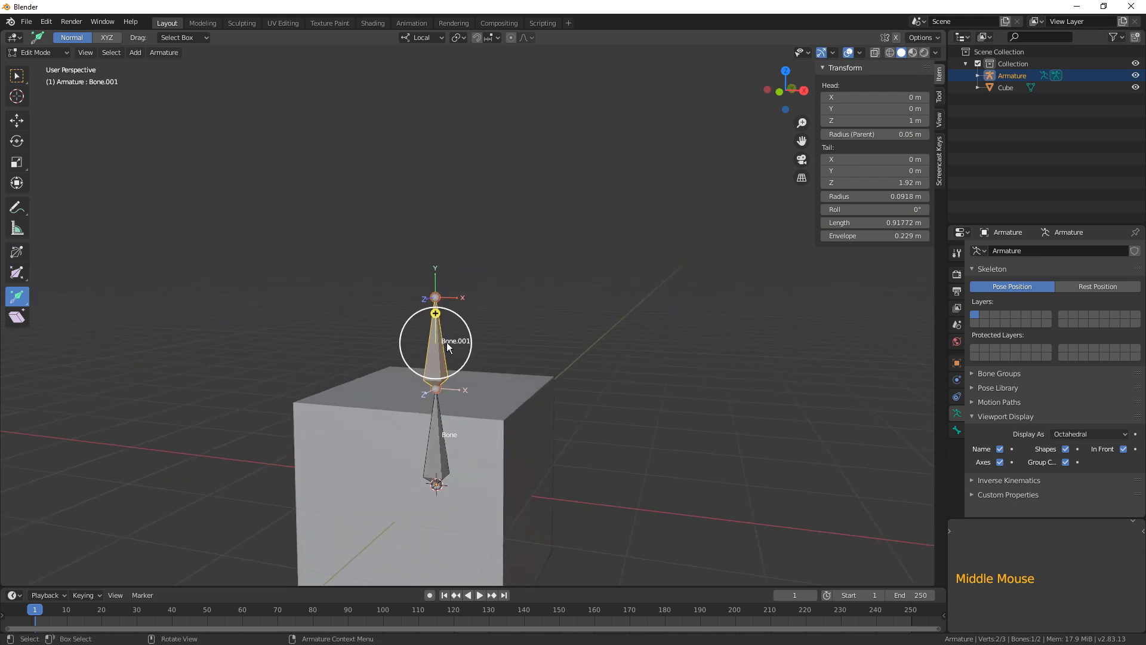
middle_click_drag(474, 382, 525, 439, "shift")
scroll(532, 453, "up", 1)
middle_click_drag(490, 293, 441, 313, "shift")
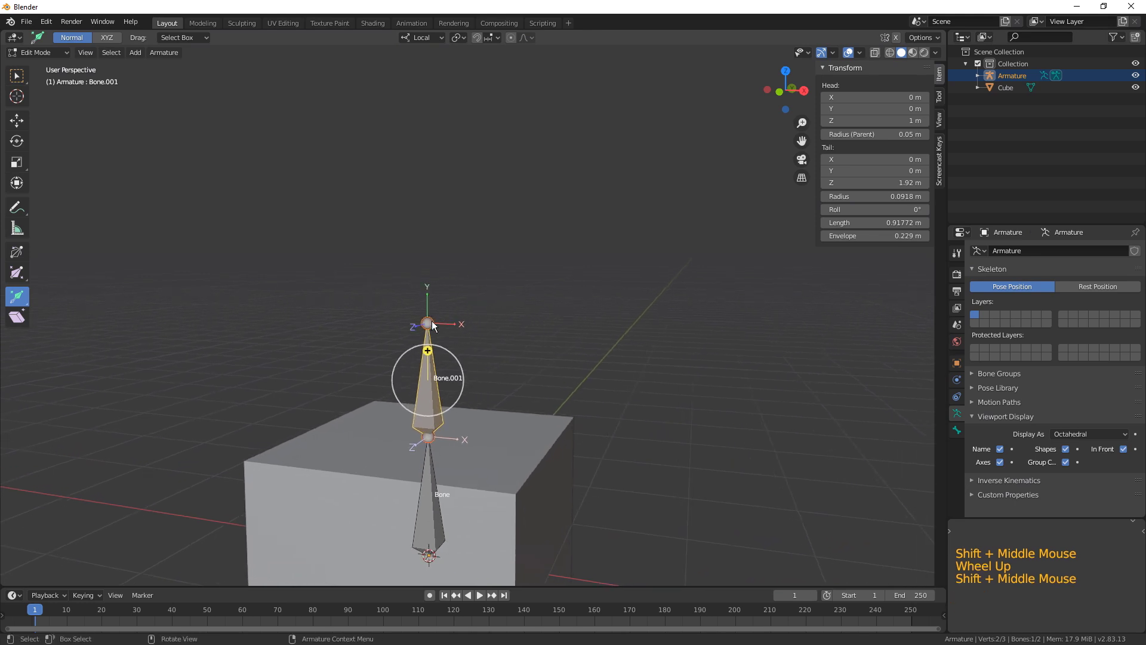
Select the tip joint of the upper bone and switch back to the Select Box tool
left_click(432, 323)
middle_click_drag(454, 440, 504, 415, "shift")
scroll(500, 396, "down", 1)
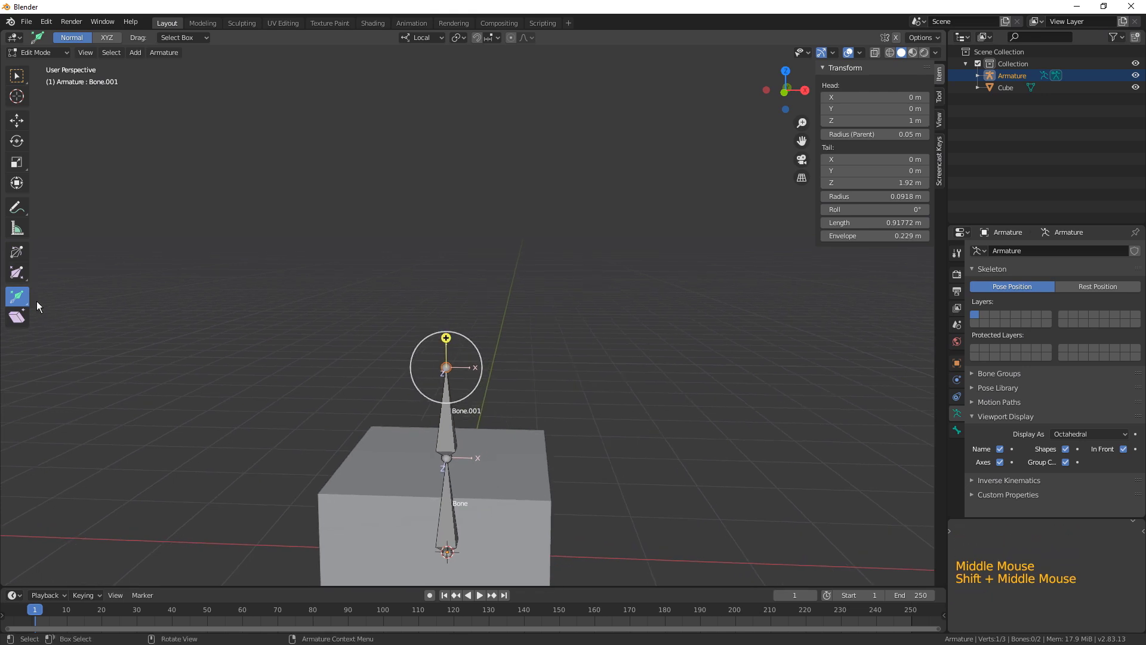
middle_click_drag(243, 331, 275, 320, "shift")
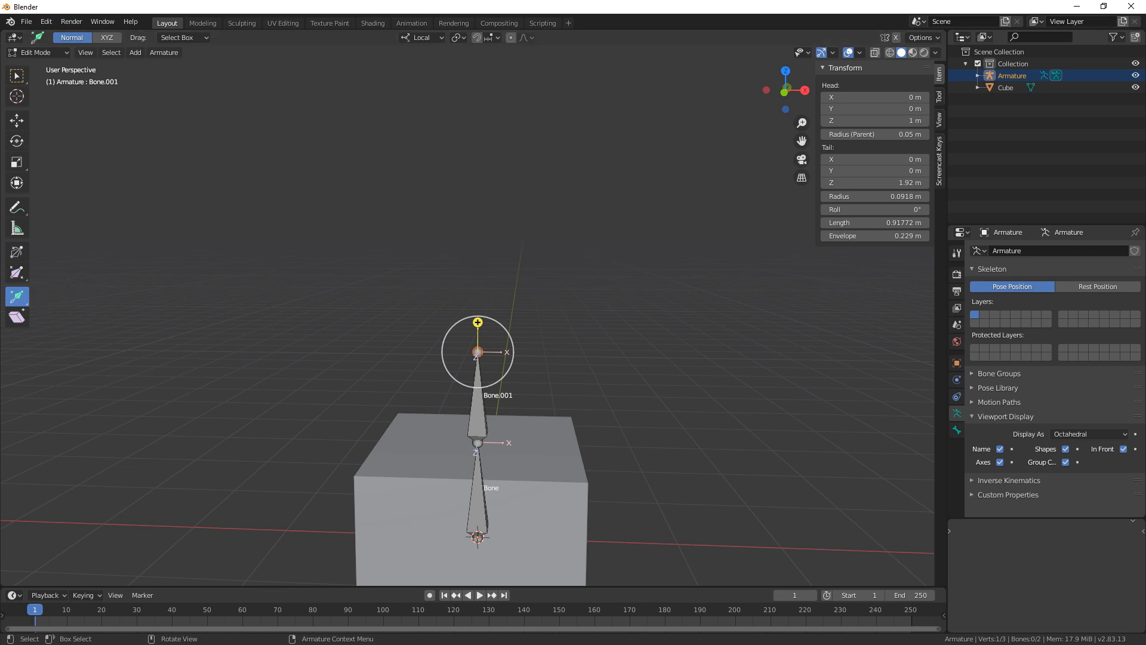
key("space")
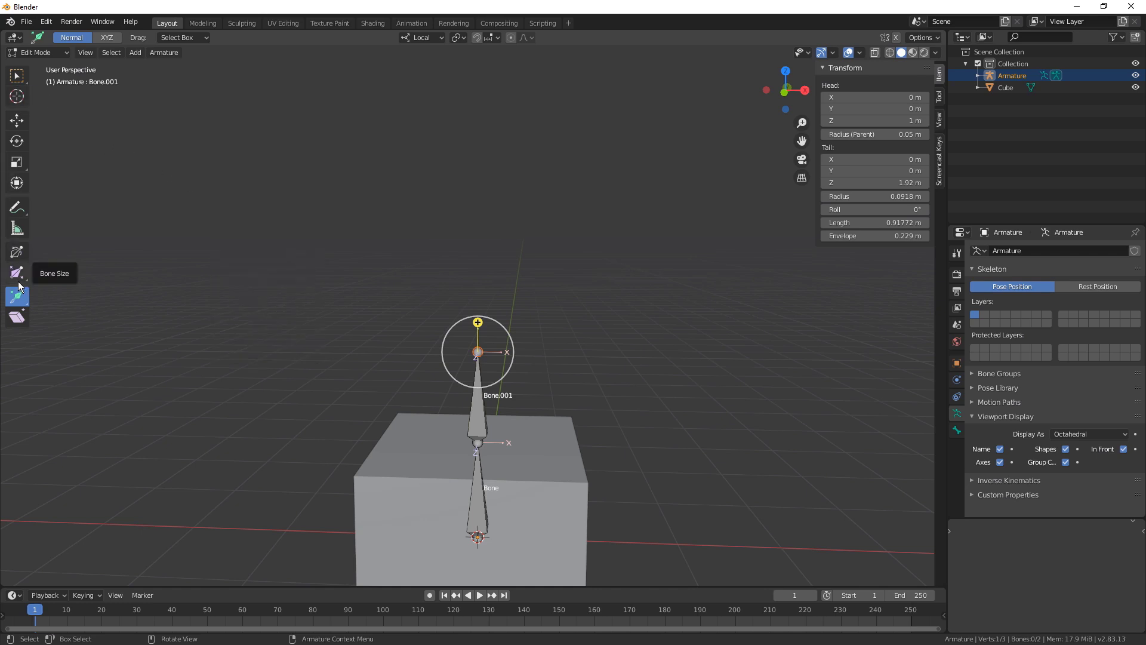
key("space")
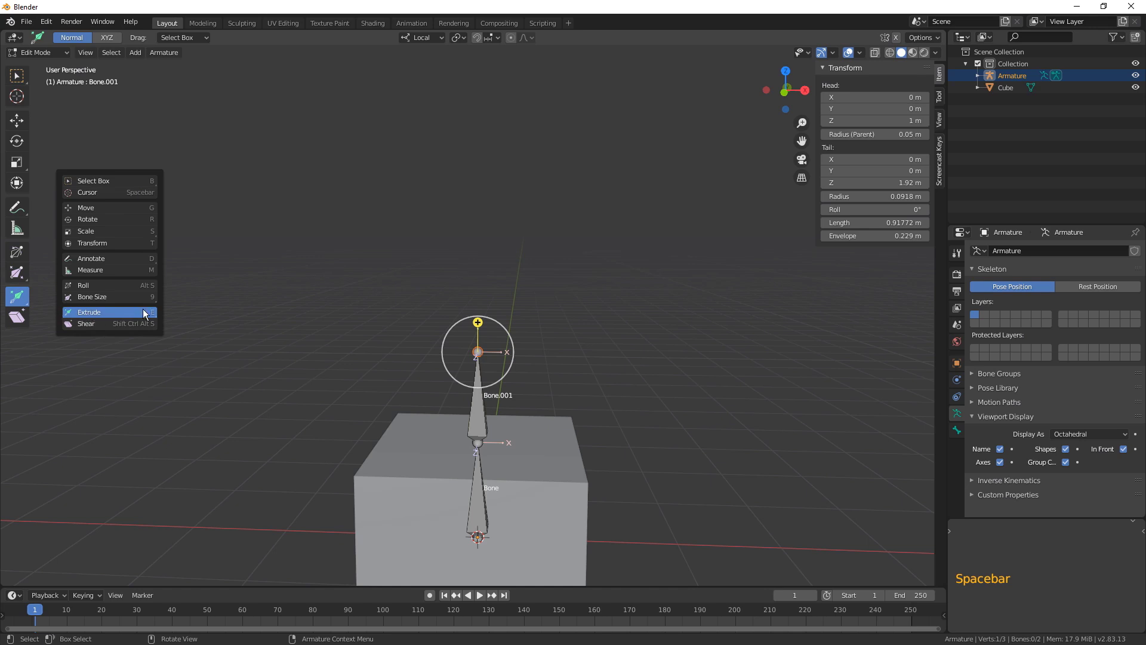
left_click(22, 83)
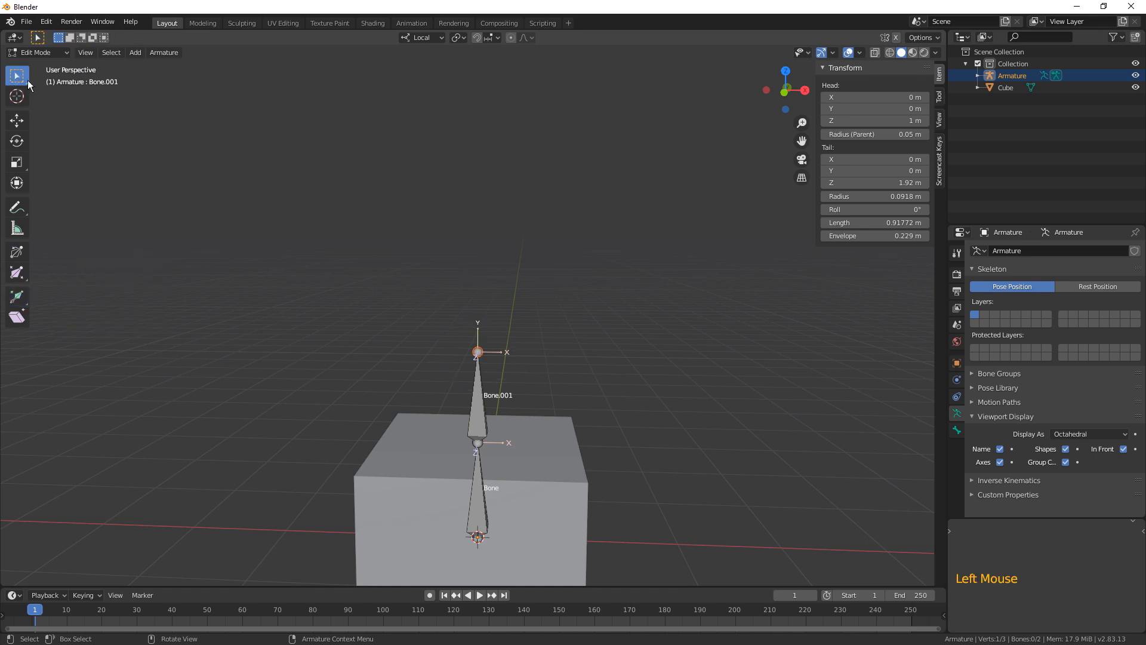
Try extruding a bone from the tip constrained along the Z, Y and X axes, and cancel the extrusion
left_click(164, 53)
key("e")
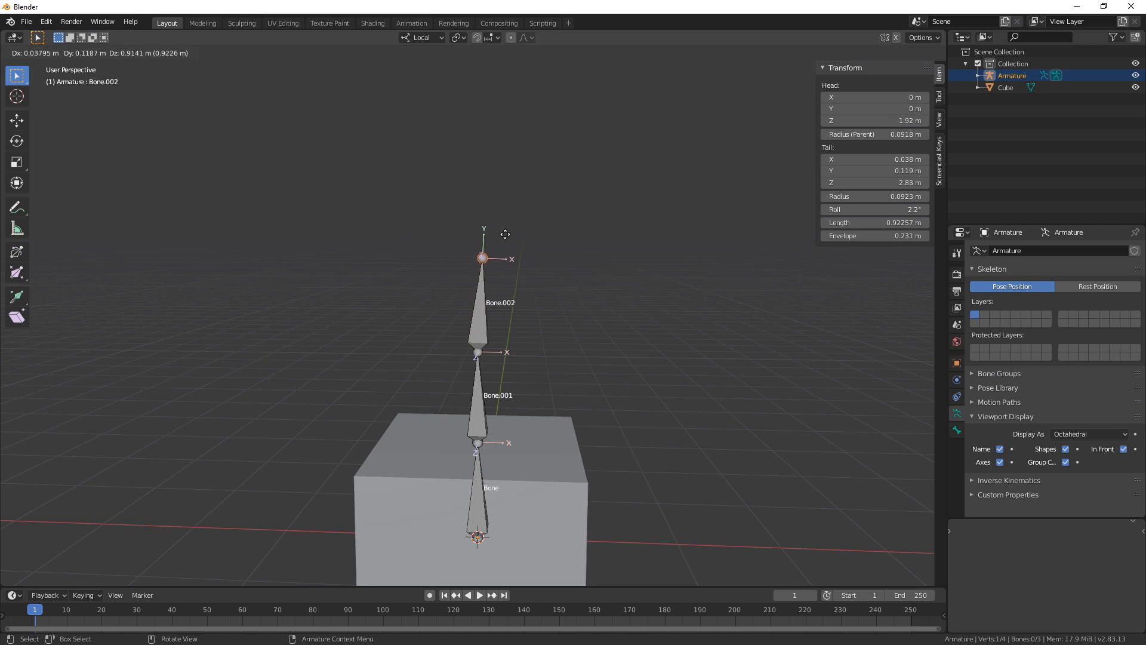
key("z")
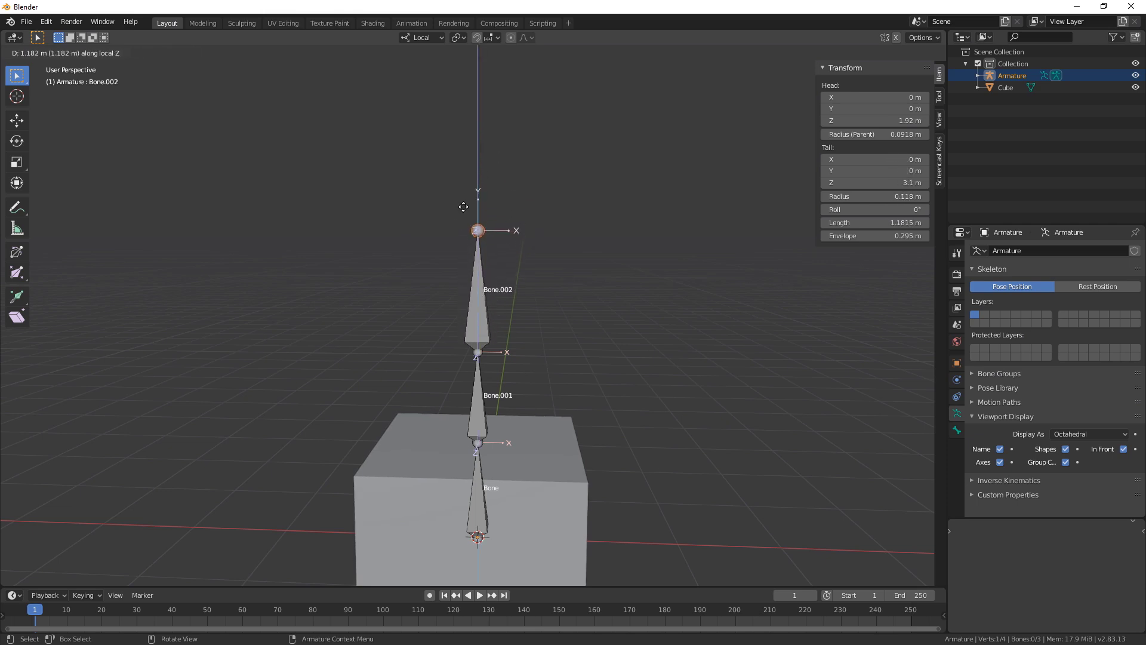
key("z")
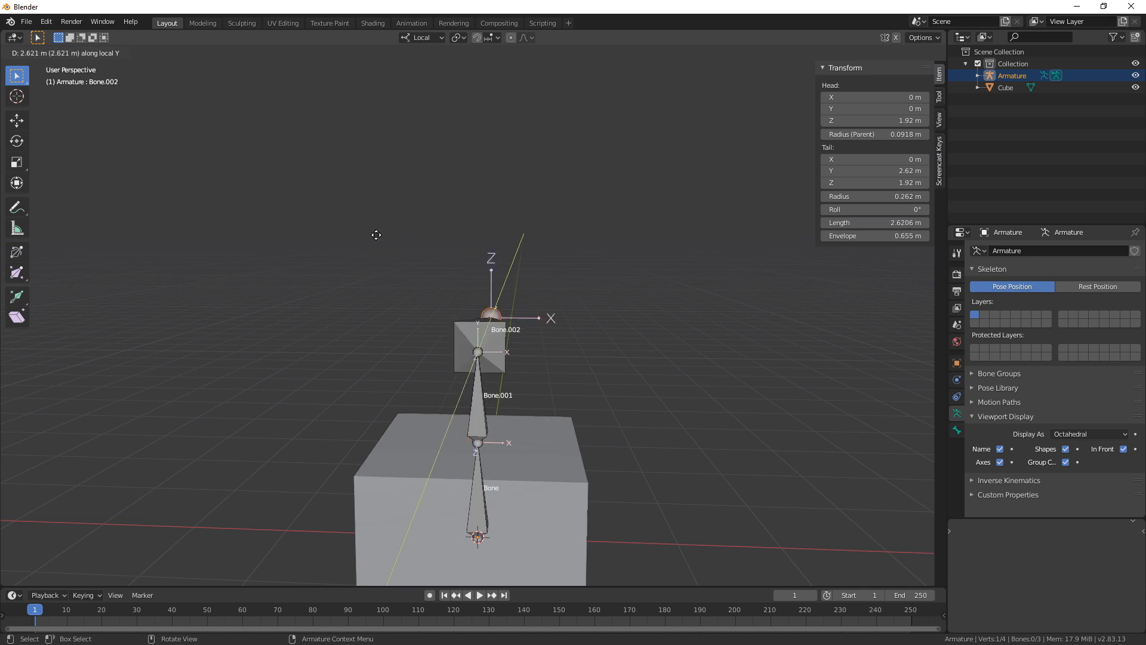
key("x")
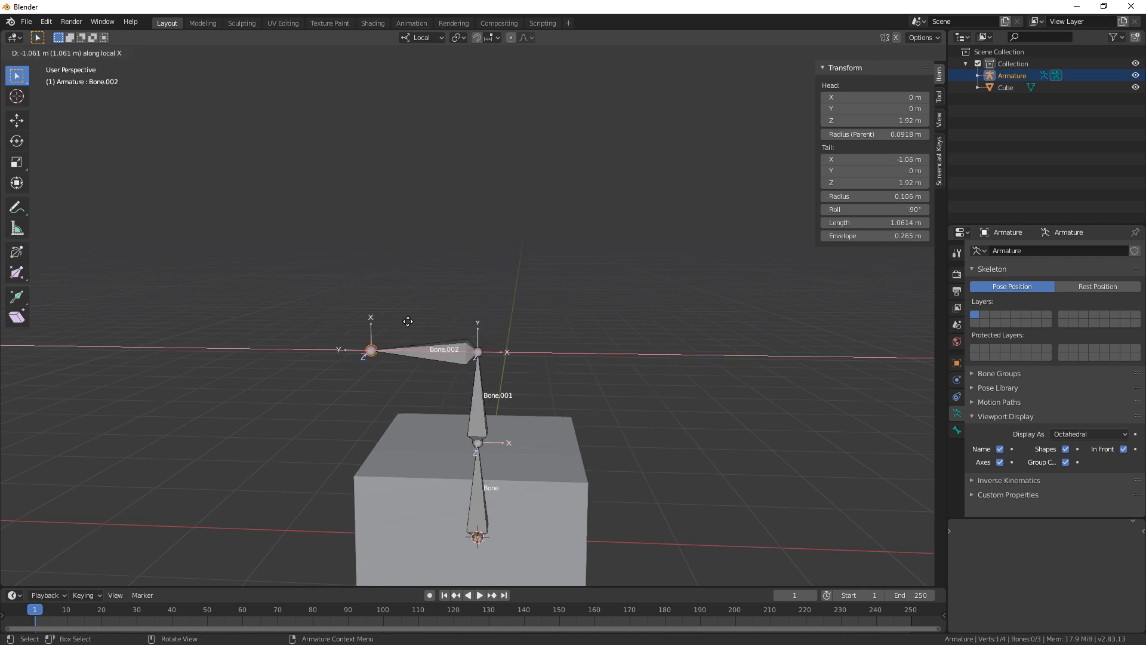
right_click(597, 322)
key("ctrl+z")
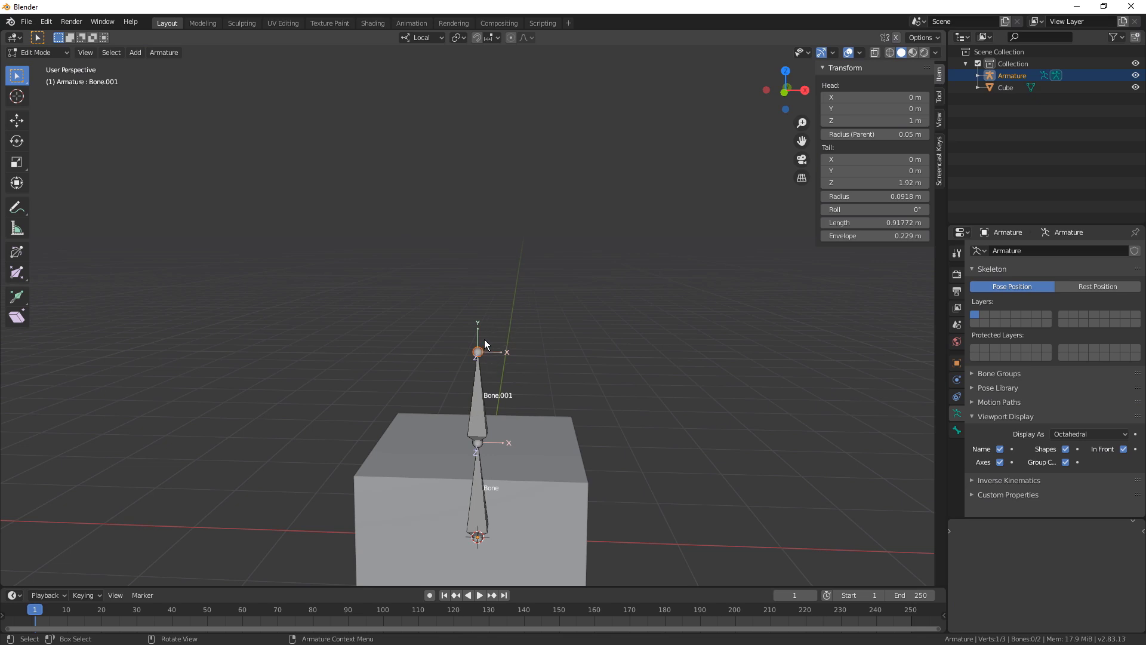
Extrude a third bone about 0.87 m upward along Z from the tip and display the active tool options
key("e")
key("z")
left_click(479, 264)
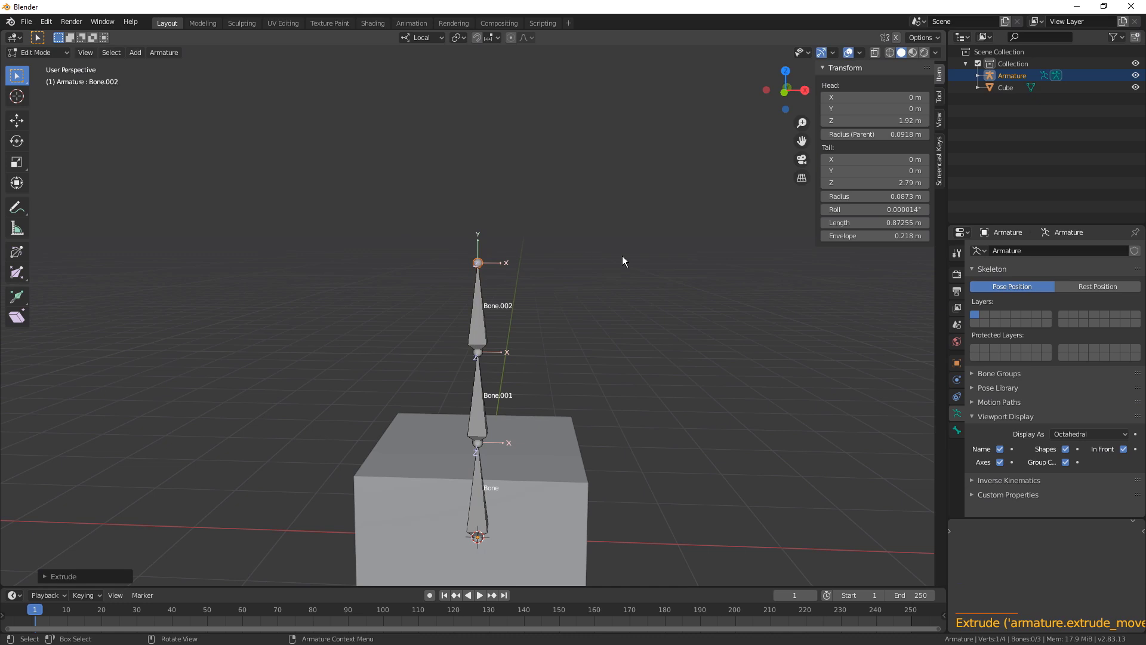
left_click(957, 253)
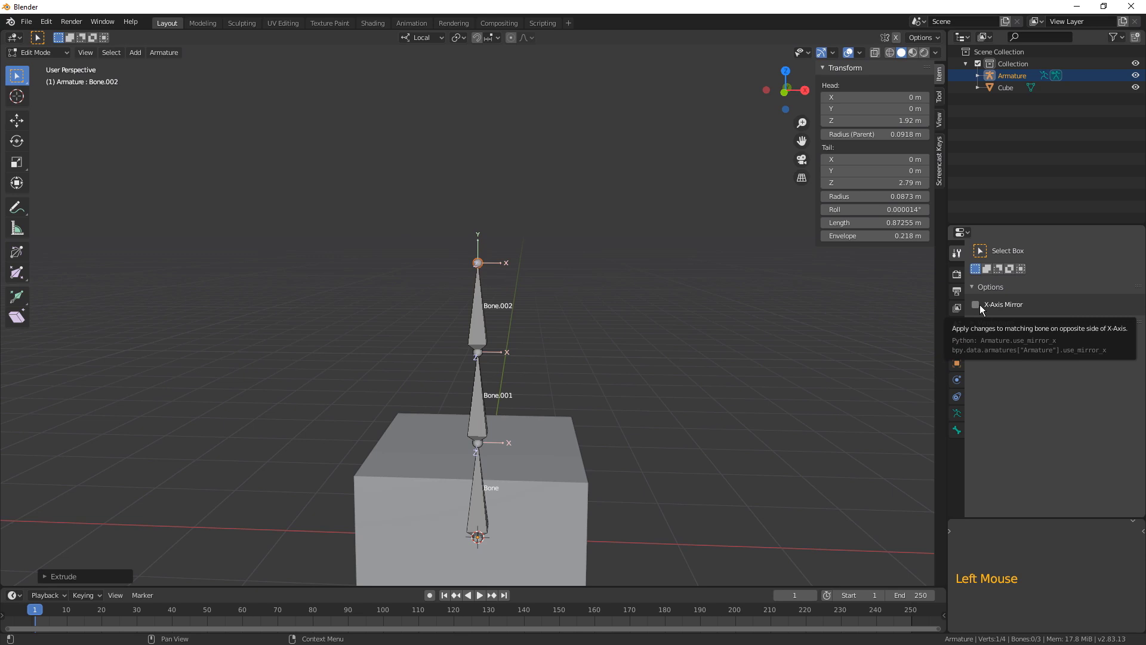
left_click(155, 54)
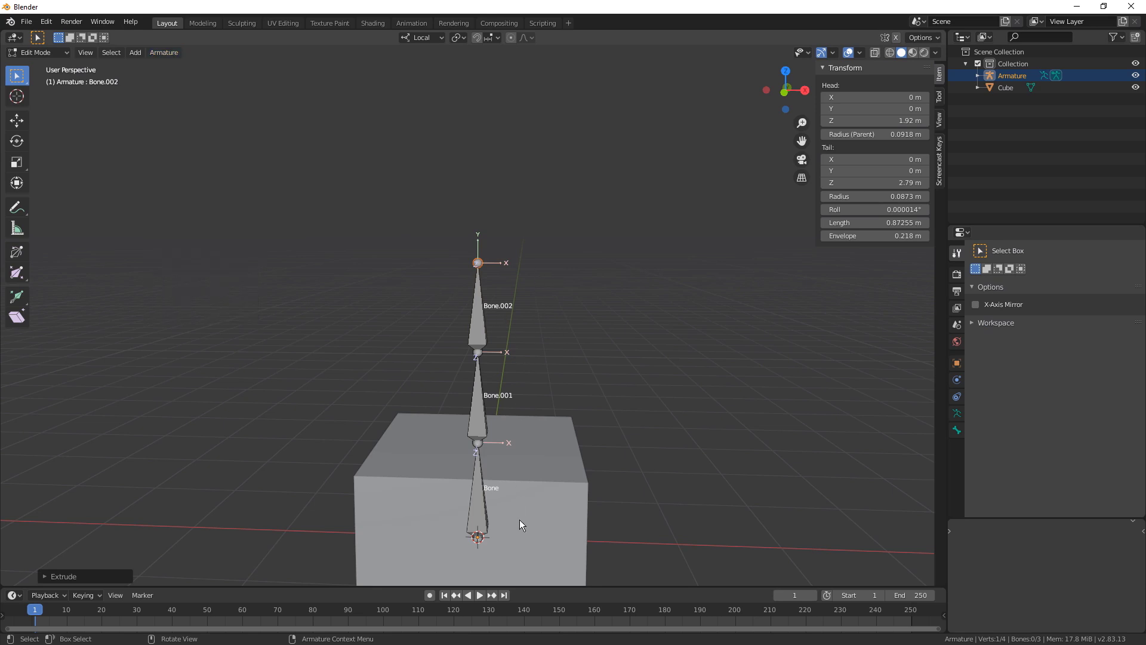
Delete the middle bone of the three-bone chain
left_click(479, 396)
key("Delete")
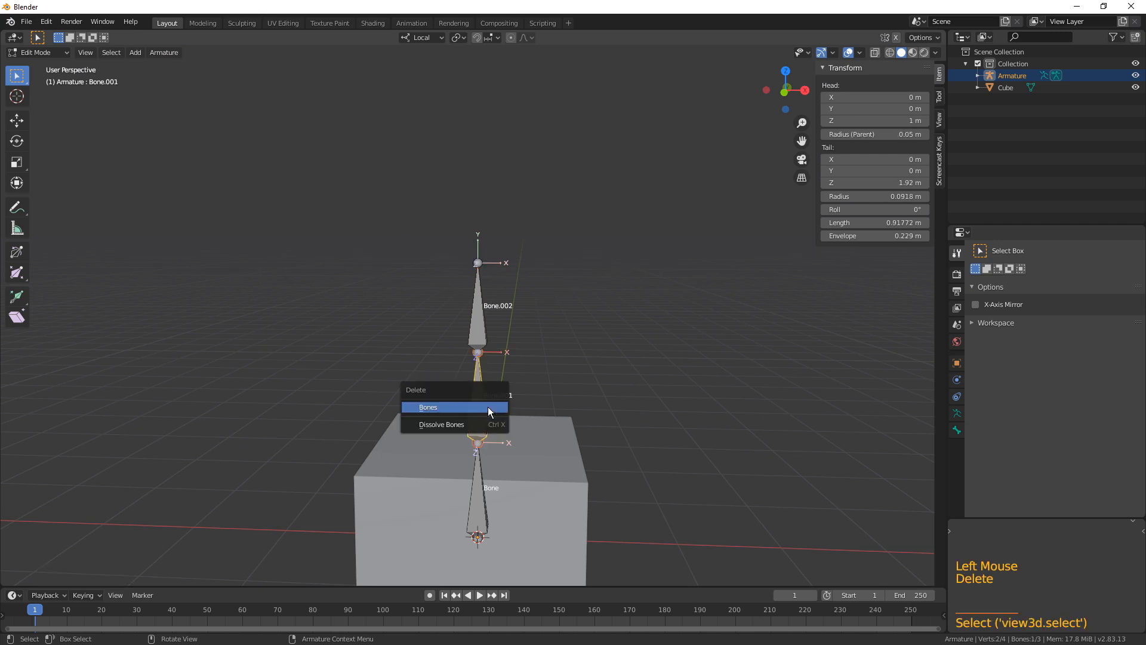
left_click(454, 406)
Bridge the gap between the upper bone's base joint and the lower bone's tip with Fill Between Joints
left_click(475, 322)
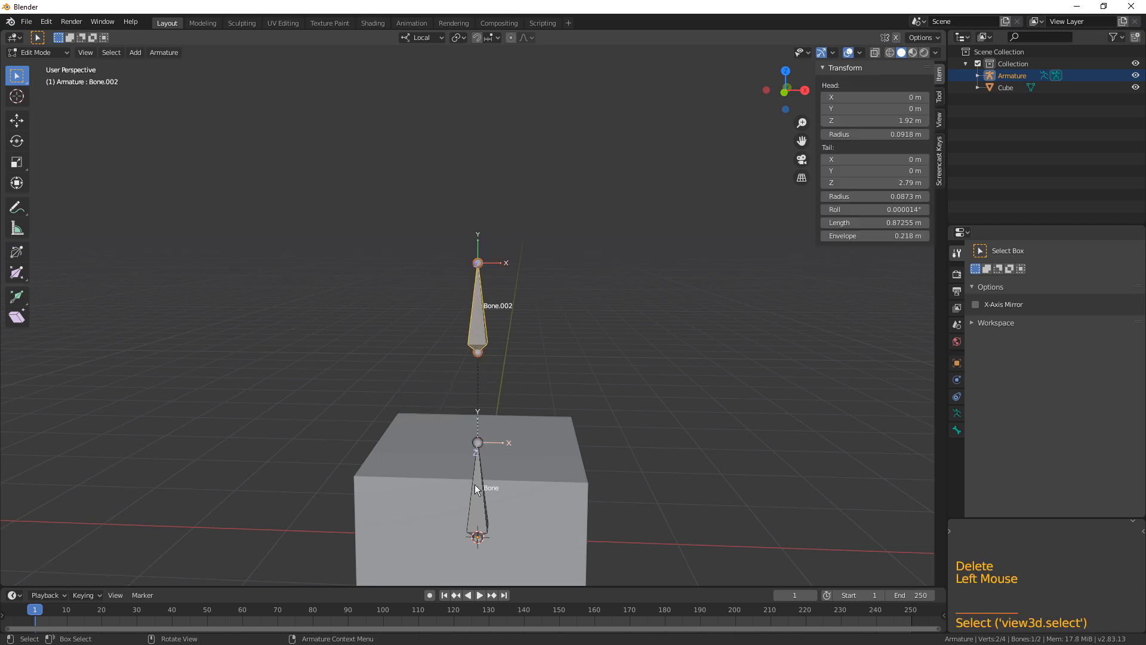
left_click(478, 352)
left_click(480, 442, "shift")
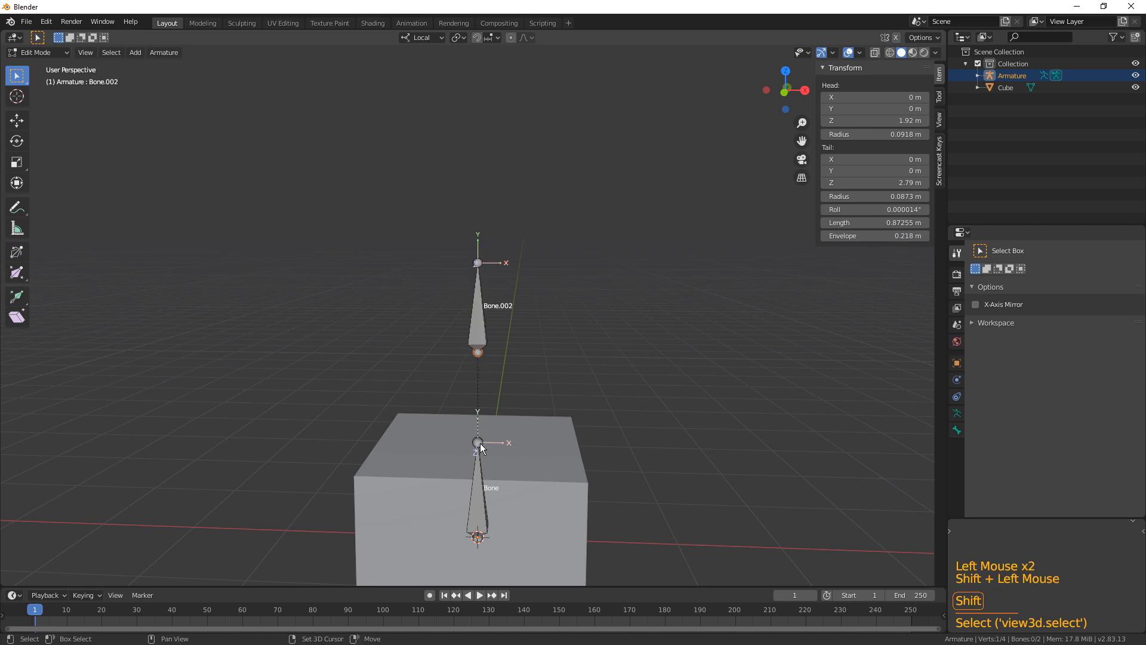
left_click(157, 53)
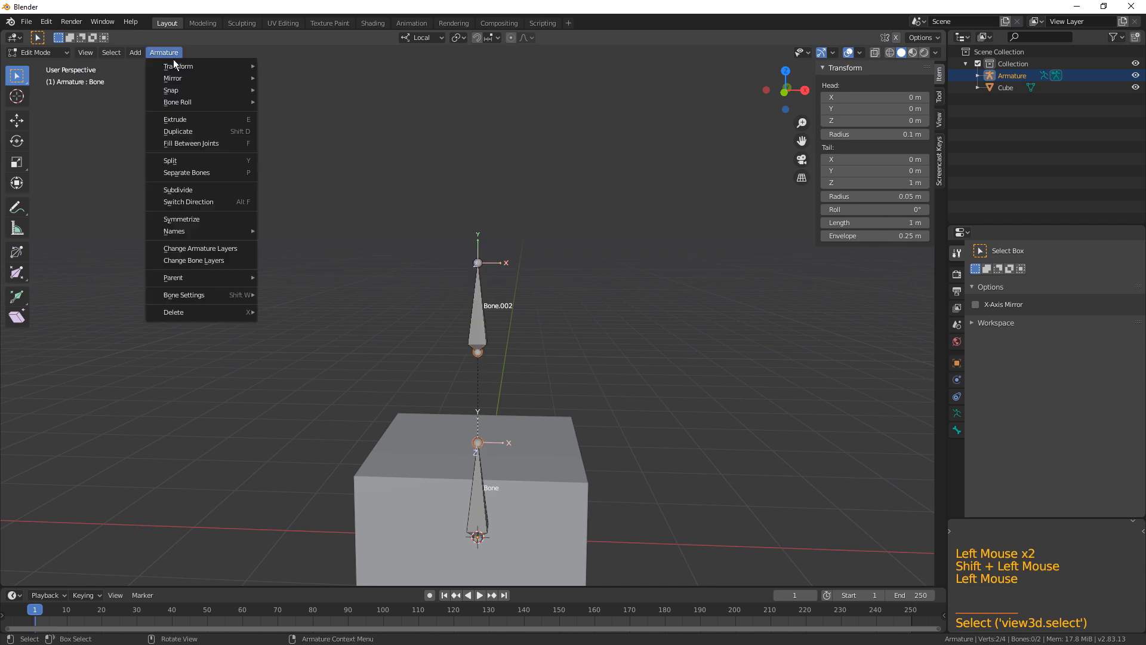
left_click(196, 146)
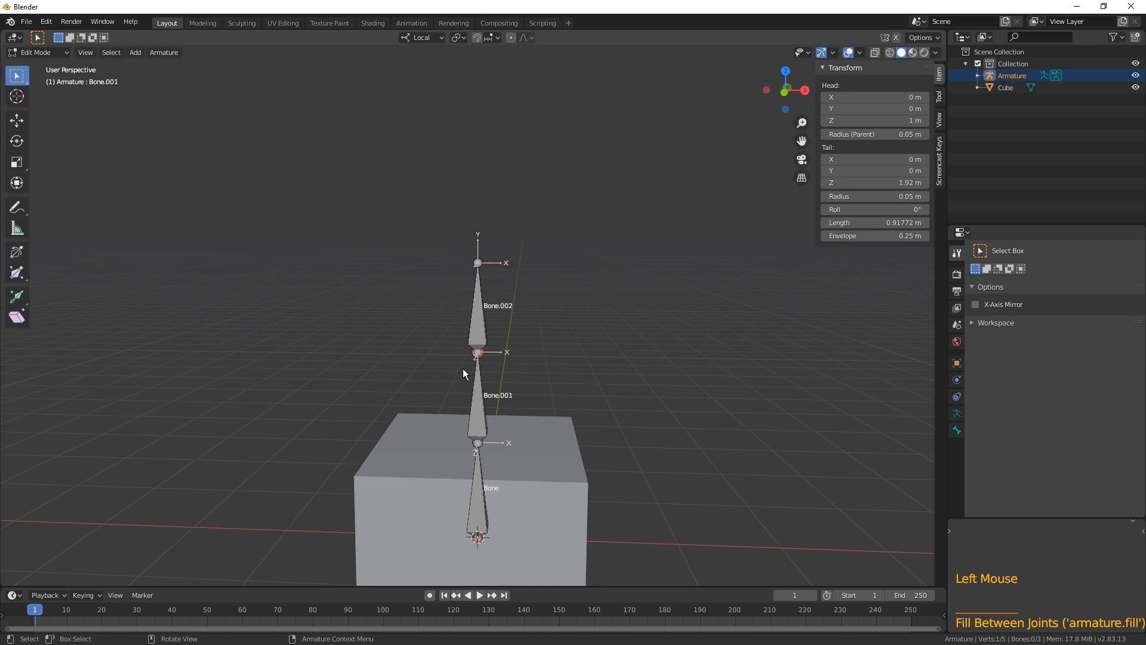
Select the tip joint of the top bone and enable X-Axis Mirror
left_click(487, 414)
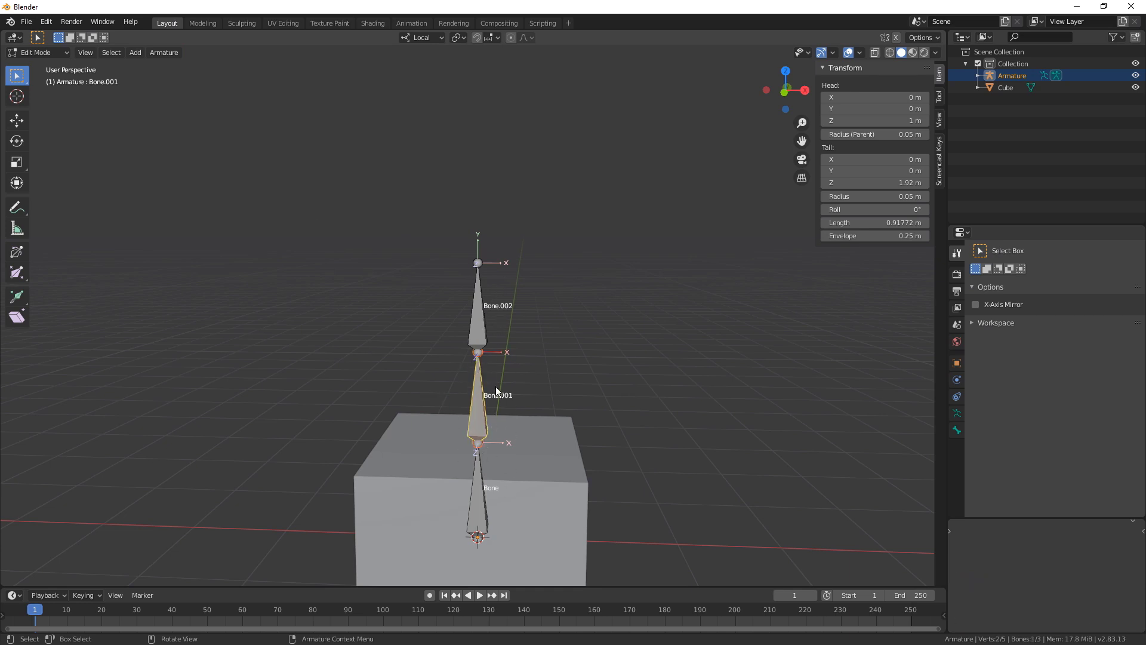
left_click(487, 316)
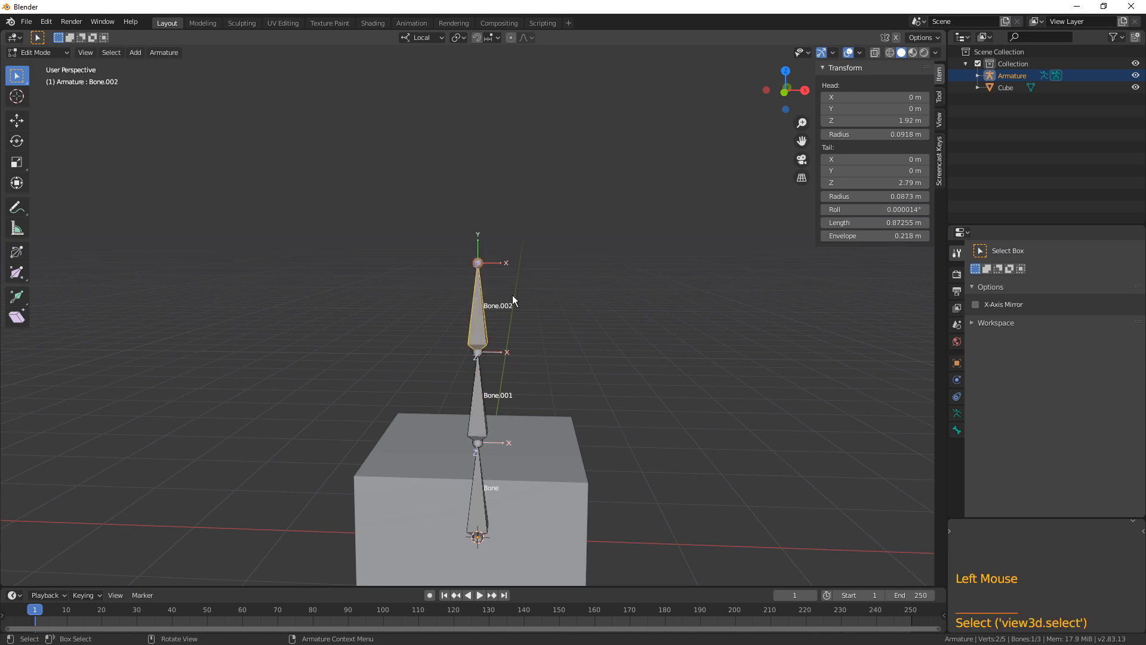
left_click(478, 263)
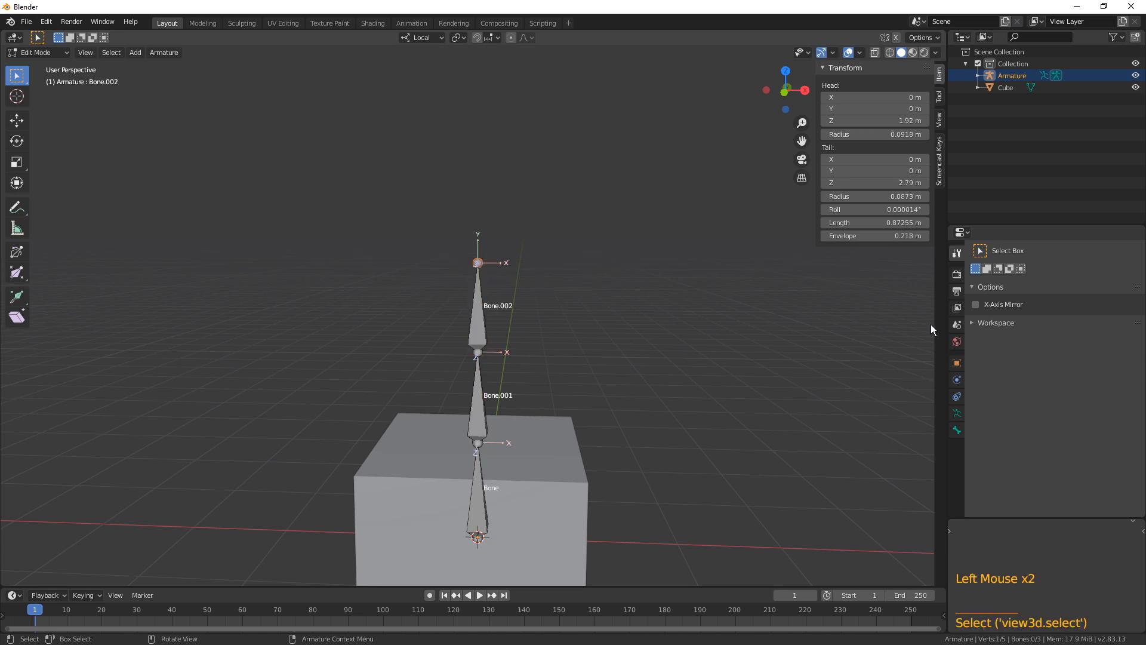
left_click(976, 305)
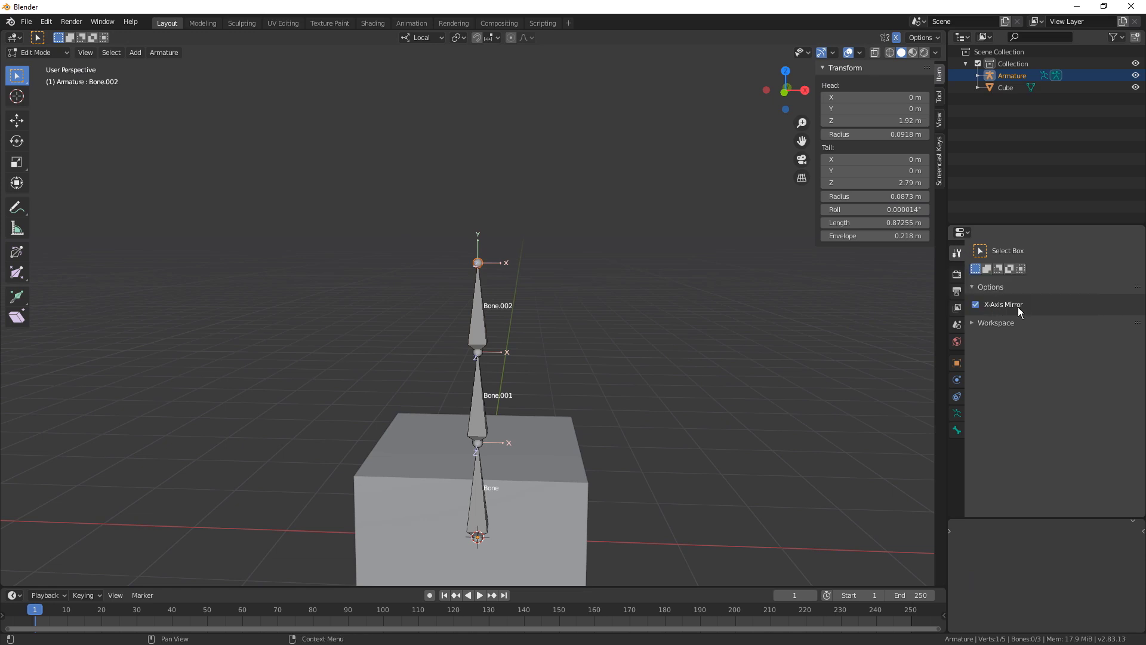
Use Extrude Forked on the top spine joint to create mirrored shoulder bones about 1.22 m long, spreading outward and slightly upward
left_click(156, 54)
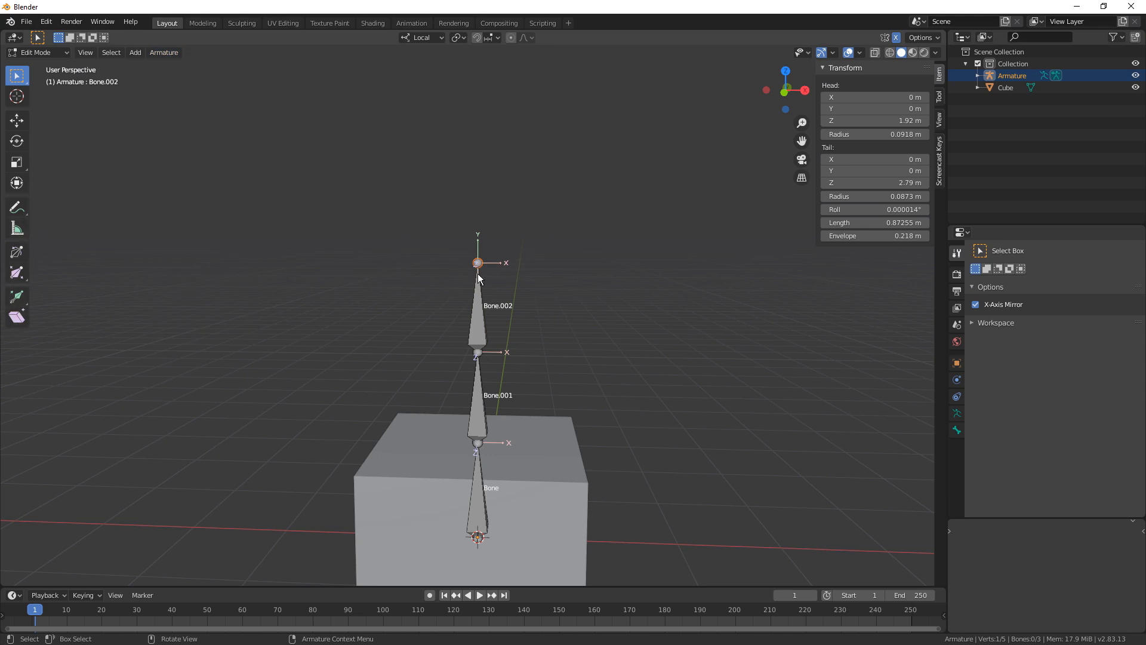
left_click(173, 52)
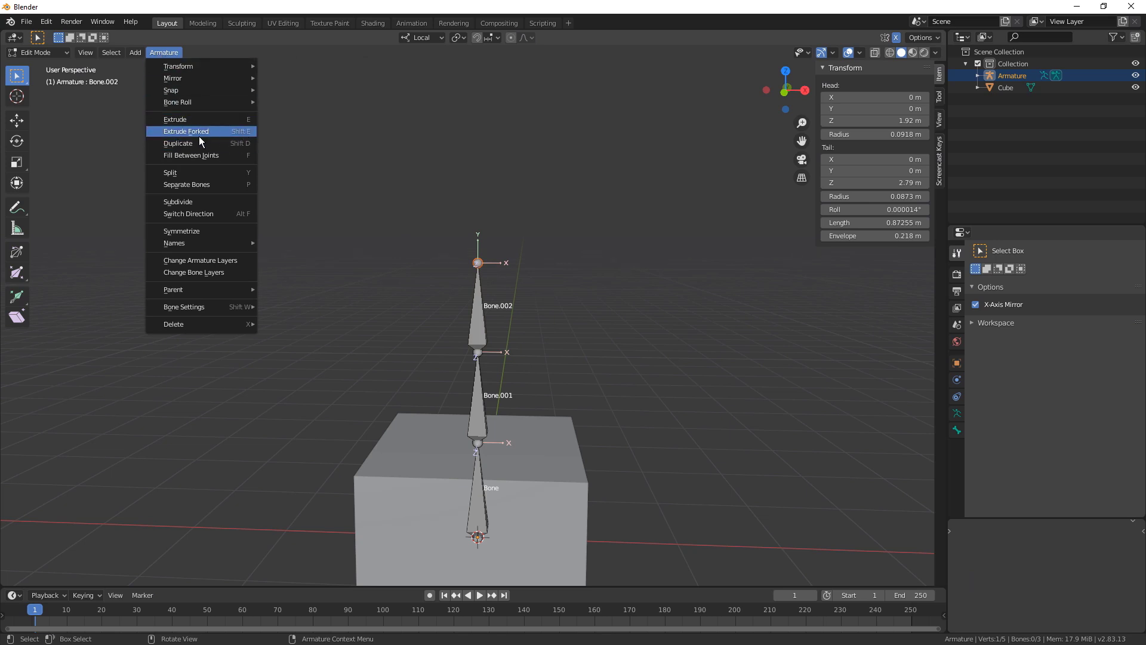
key("shift+e")
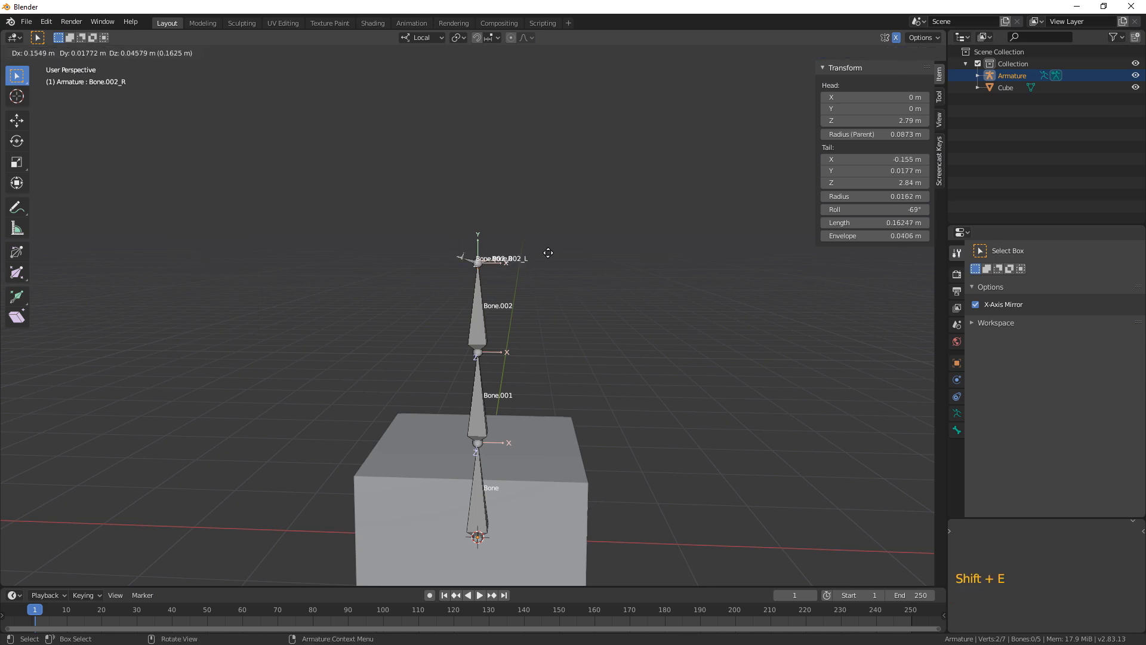
left_click(648, 225)
mouse_move(661, 323)
middle_mouse_down()
mouse_move(642, 332)
mouse_move(658, 303)
middle_mouse_up()
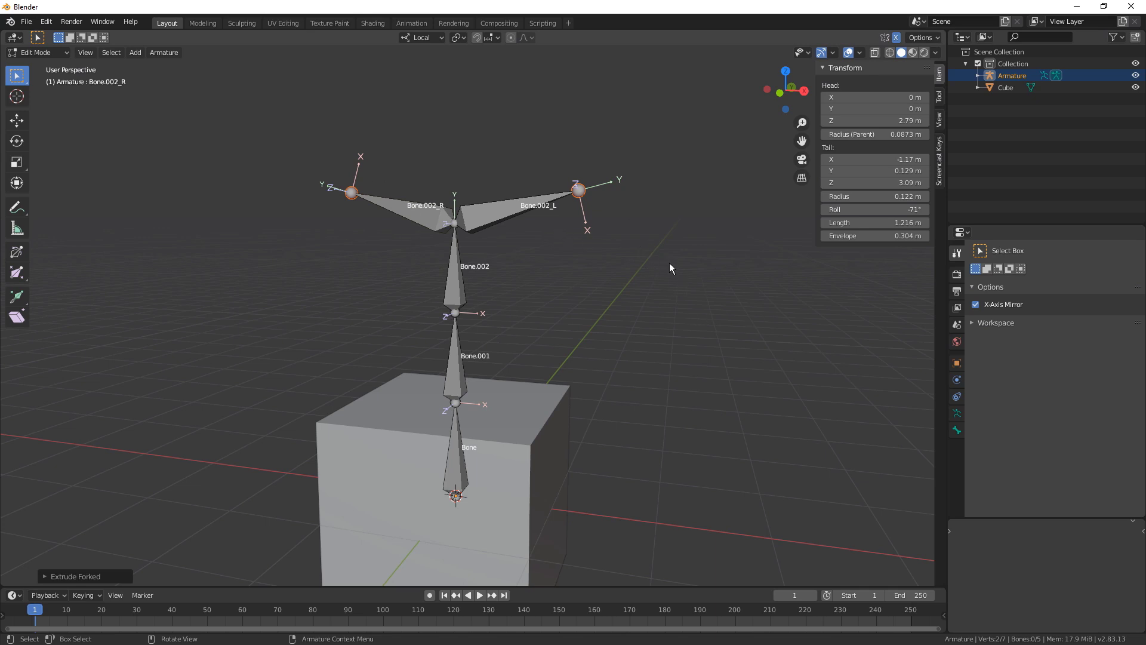
Extrude two further mirrored arm bones downward from the shoulder tip, about 1.18 m and 1.39 m long
key("e")
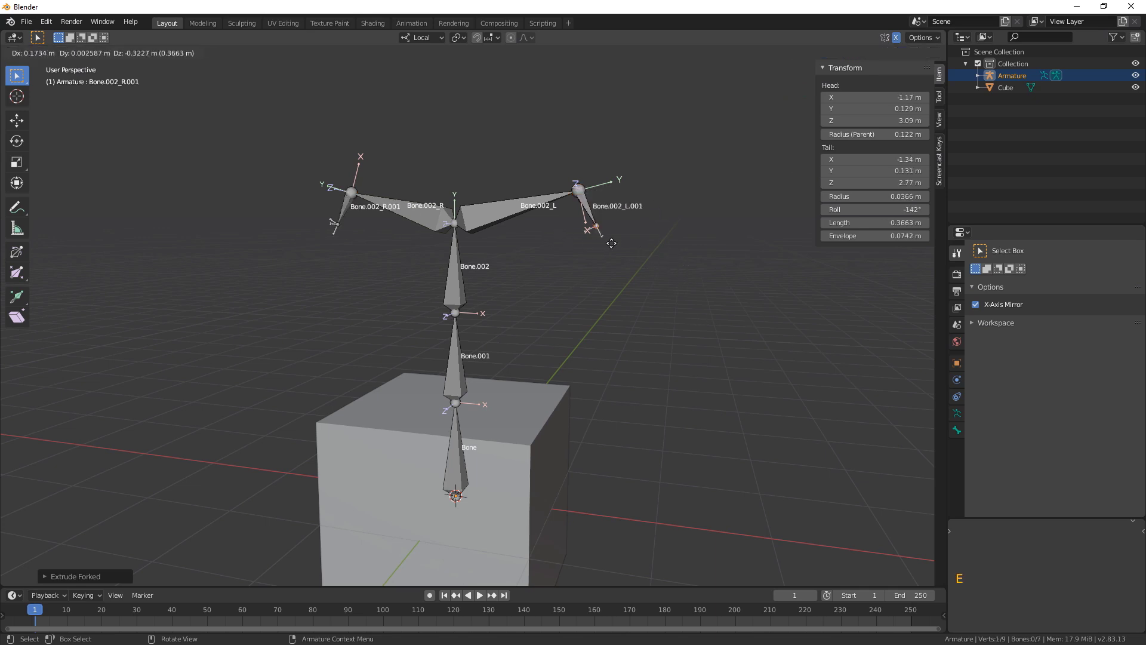
left_click(645, 317)
left_click(17, 296)
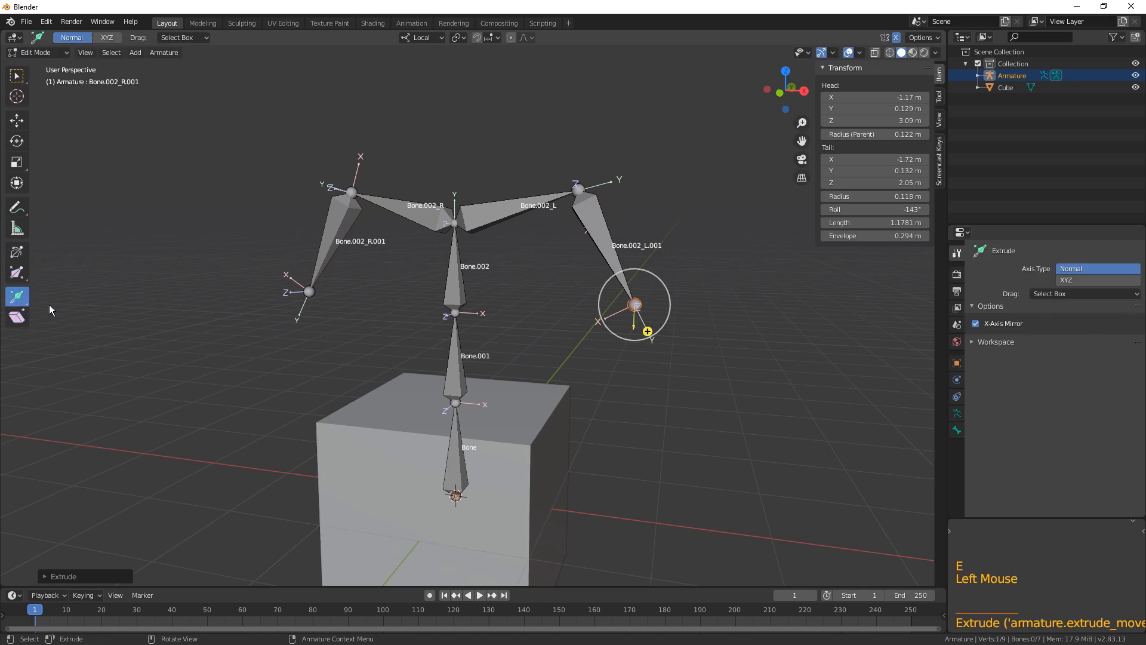
left_click_drag(645, 330, 693, 443)
middle_click_drag(693, 443, 660, 343)
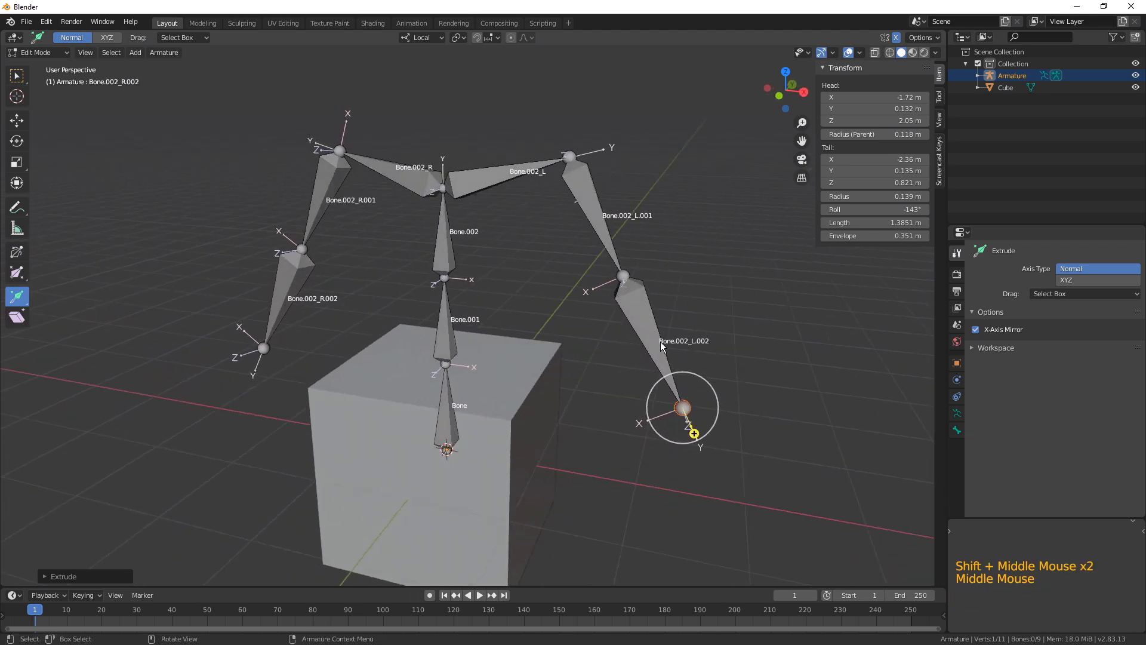
Dissolve the elbow joint between Bone.002_L.001 and Bone.002_L.002 to merge each arm into a single bone
left_click(623, 276)
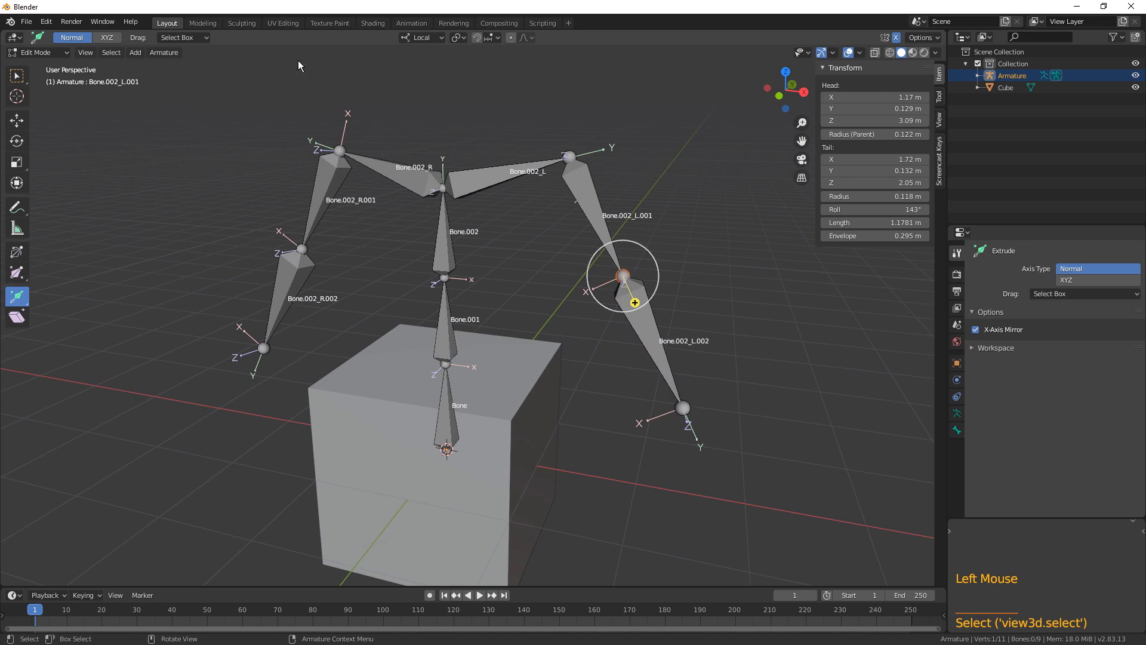
left_click(163, 53)
mouse_move(186, 324)
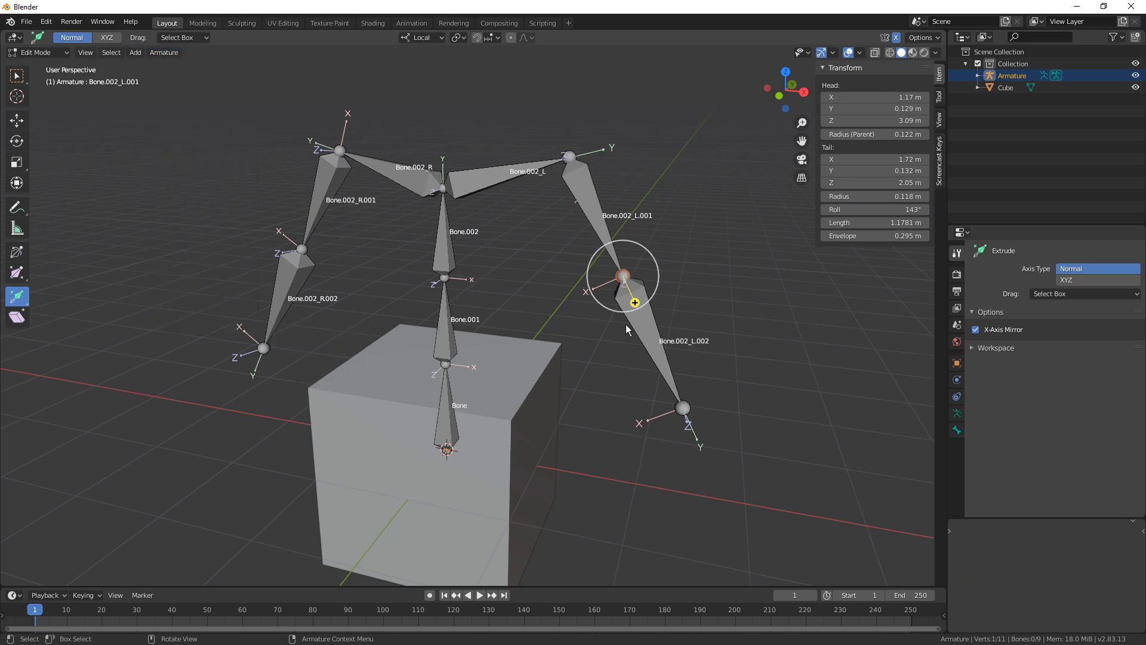
key("x")
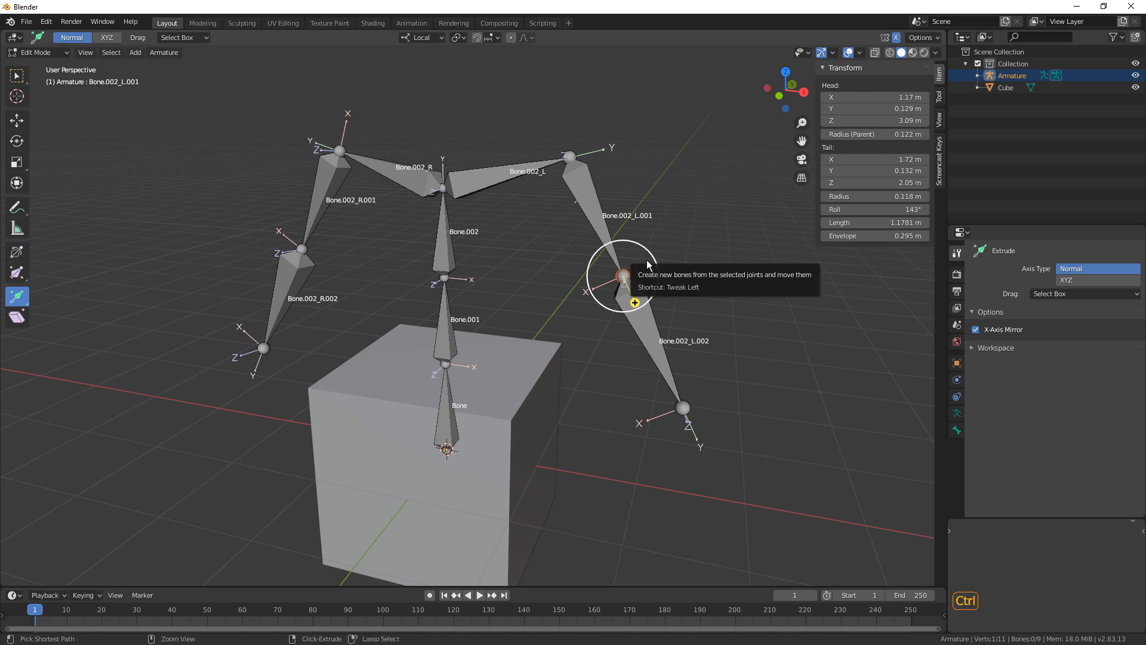
key("ctrl+x")
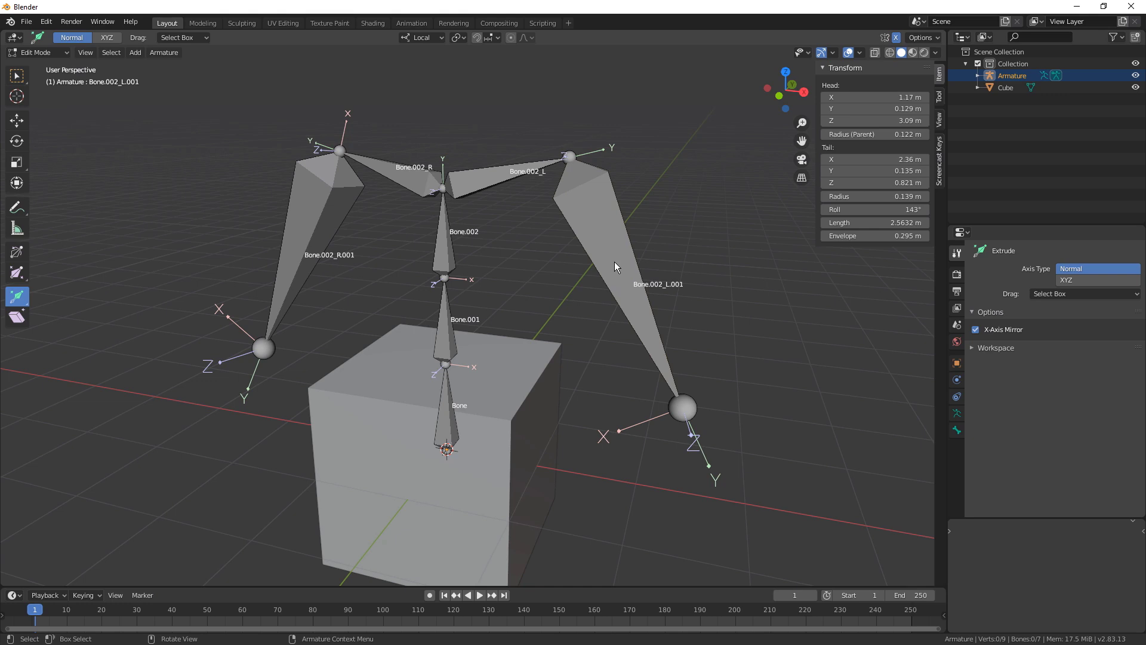
Subdivide the merged arm bone Bone.002_L.001 with a single cut
left_click(612, 260)
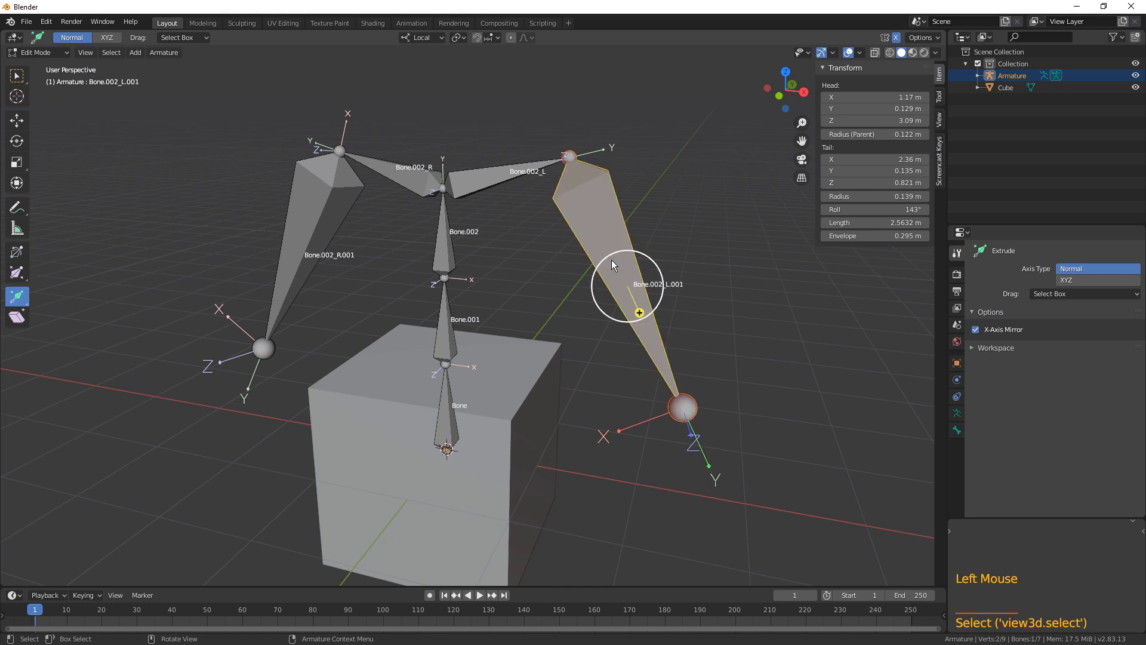
left_click(164, 53)
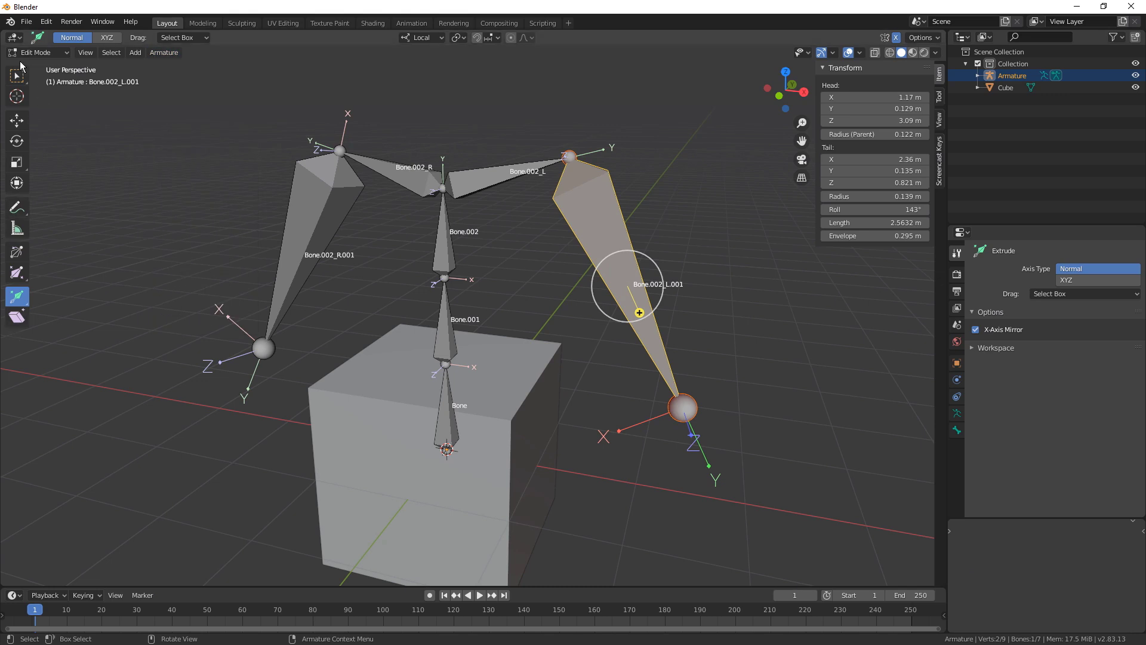
left_click(169, 54)
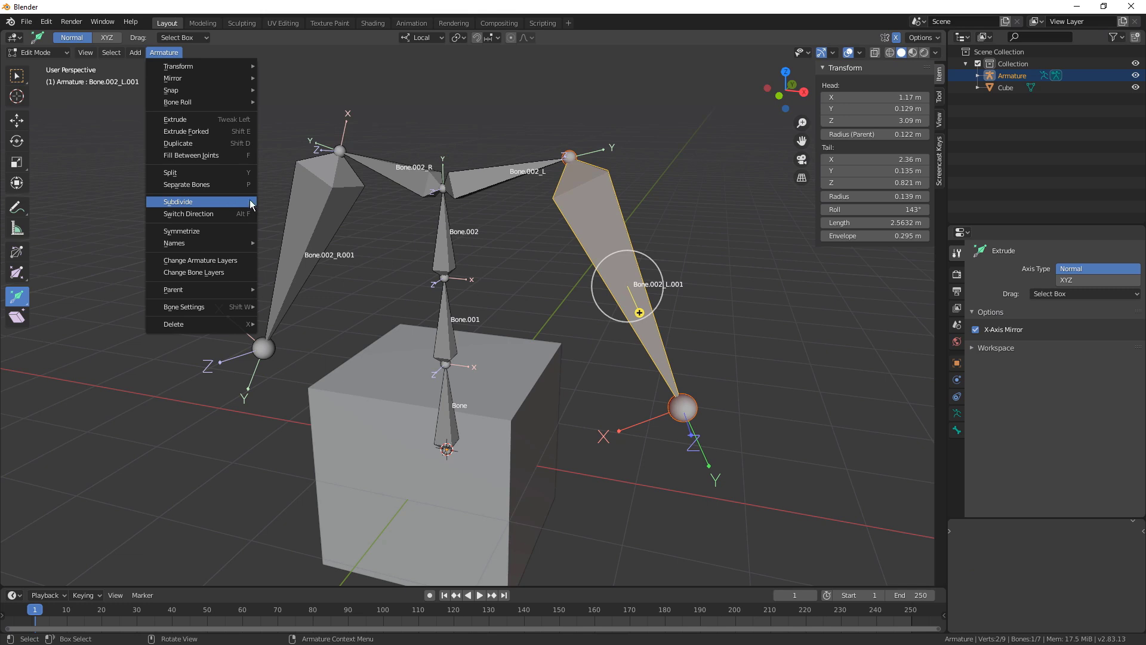
left_click(181, 204)
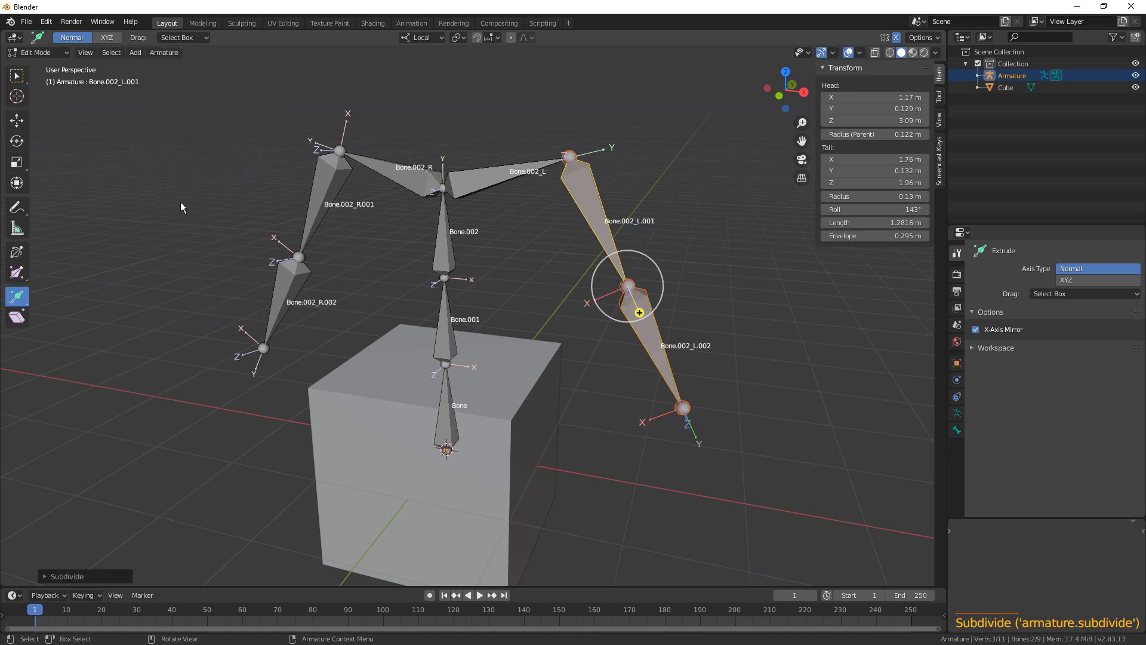
Try raising the subdivision's Number of Cuts to 3 and return it to 1
left_click(42, 578)
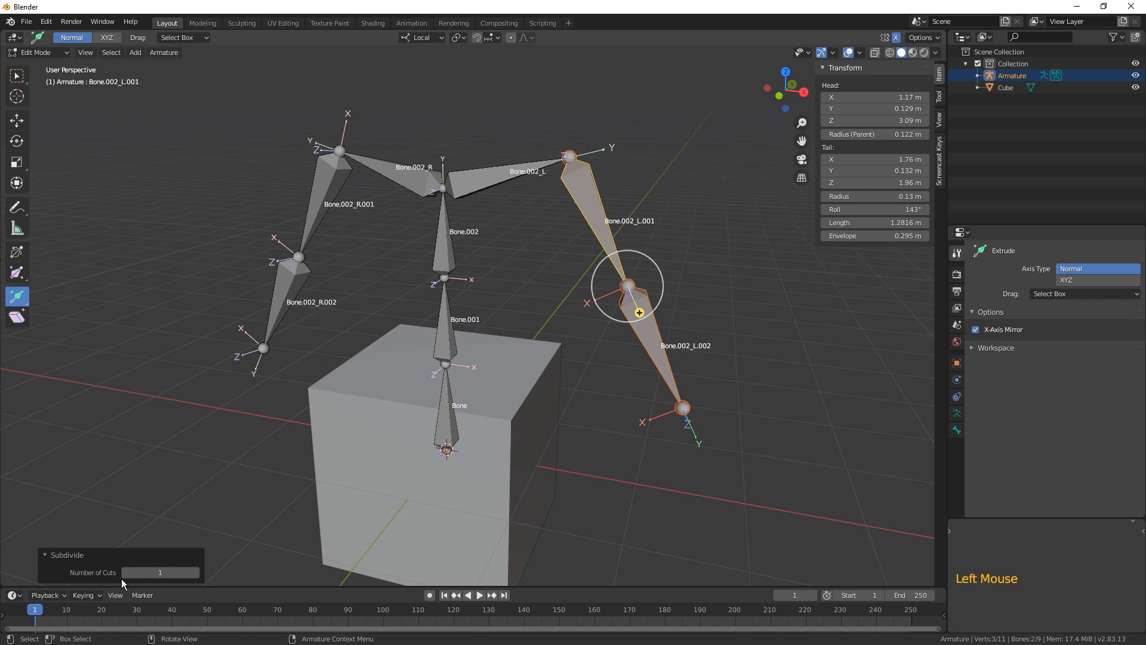
left_click(197, 573)
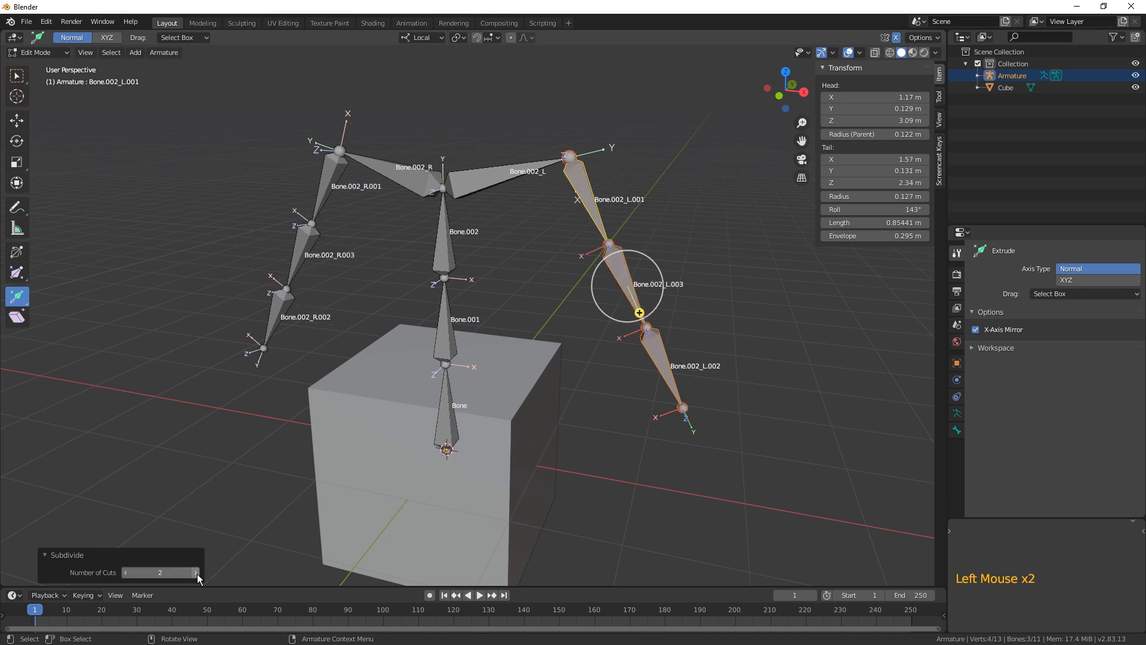
left_click(197, 574)
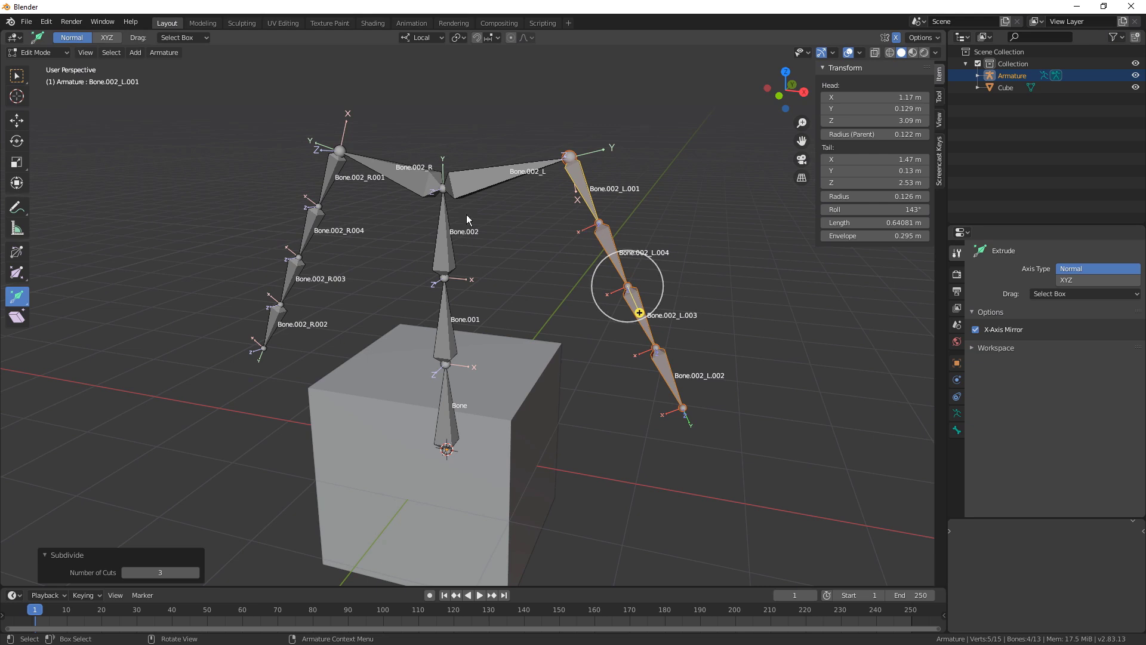
left_click(129, 572)
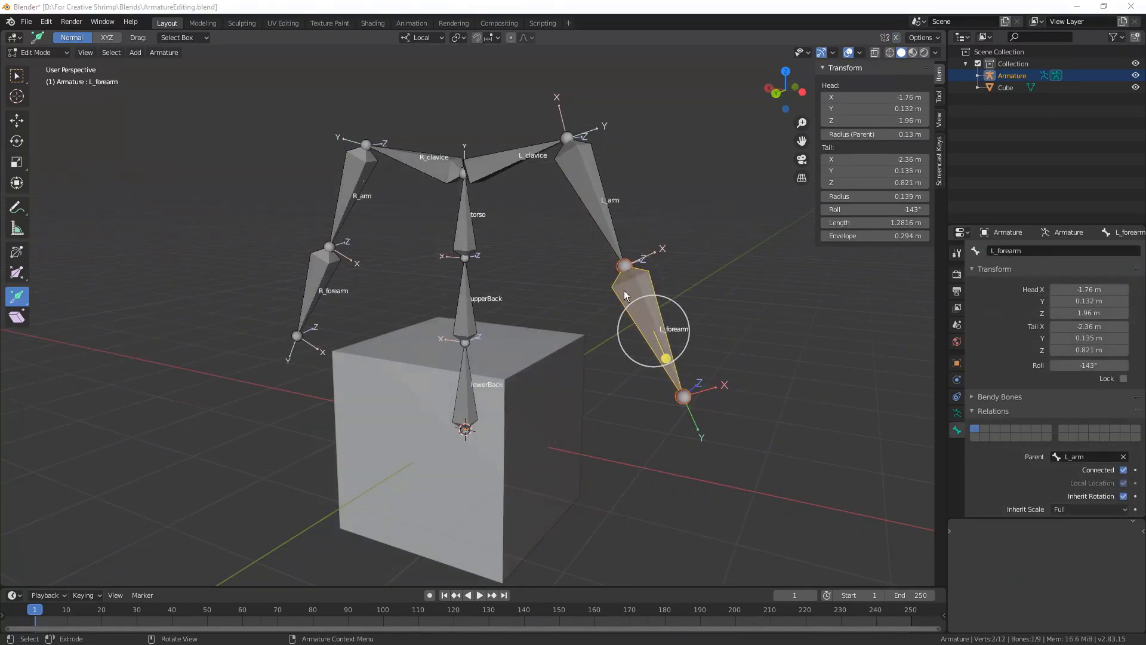
right_click(562, 315)
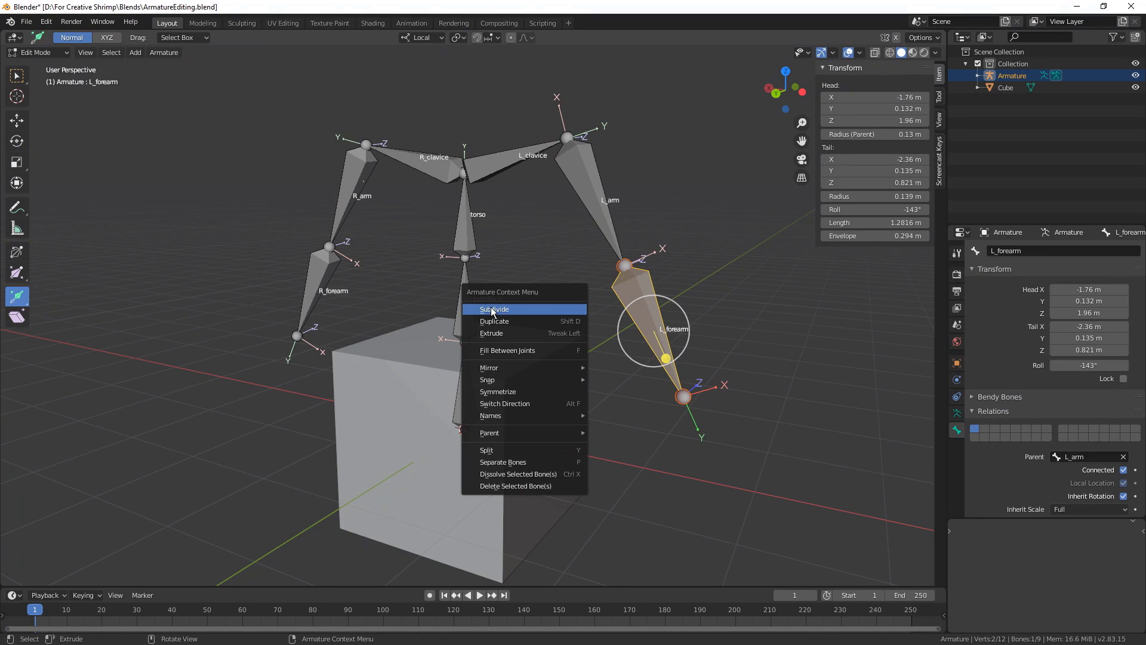
left_click(493, 310)
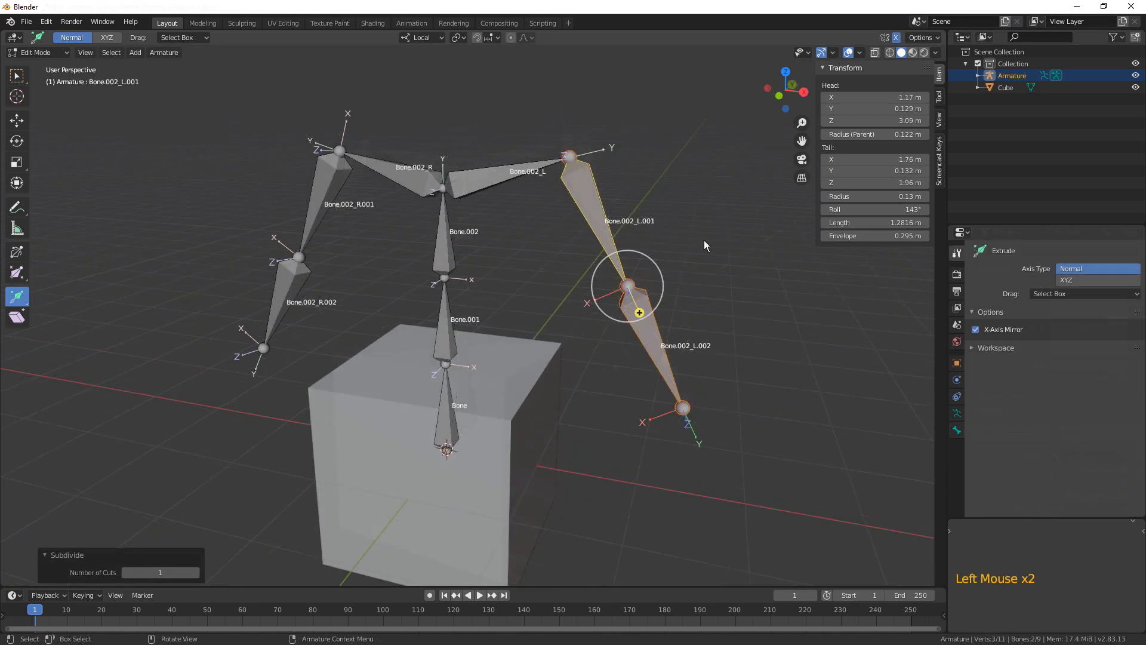
Deselect all bones, leave Edit Mode and switch the armature to Pose Mode
middle_click_drag(704, 245, 629, 260)
key("alt+a")
key("Tab")
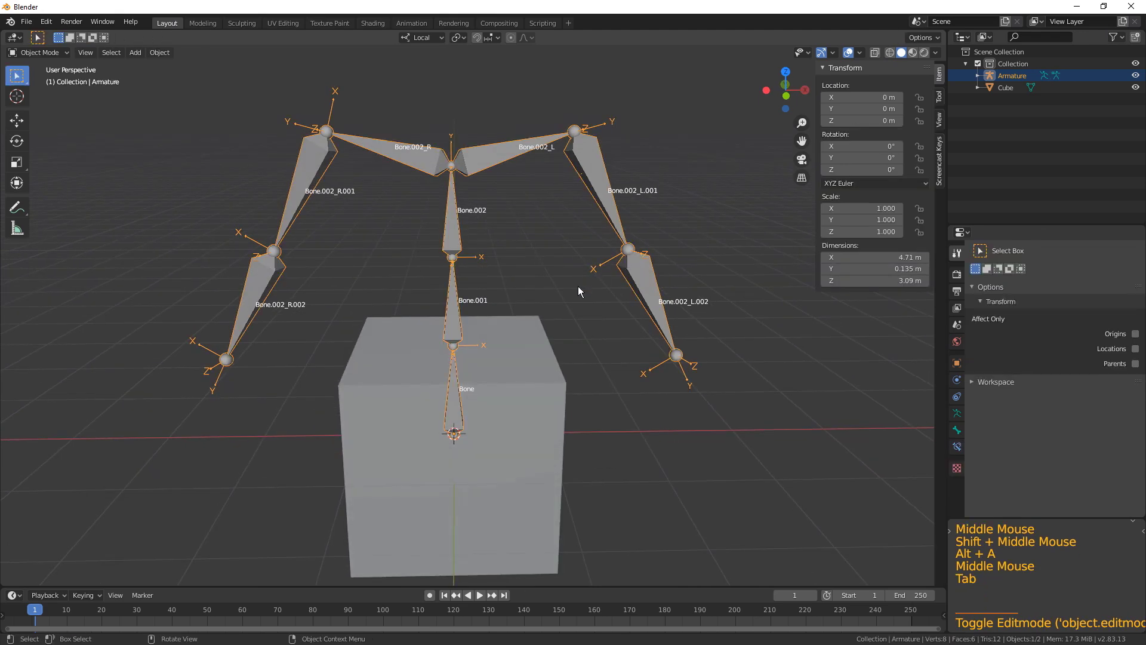
key("ctrl+Tab")
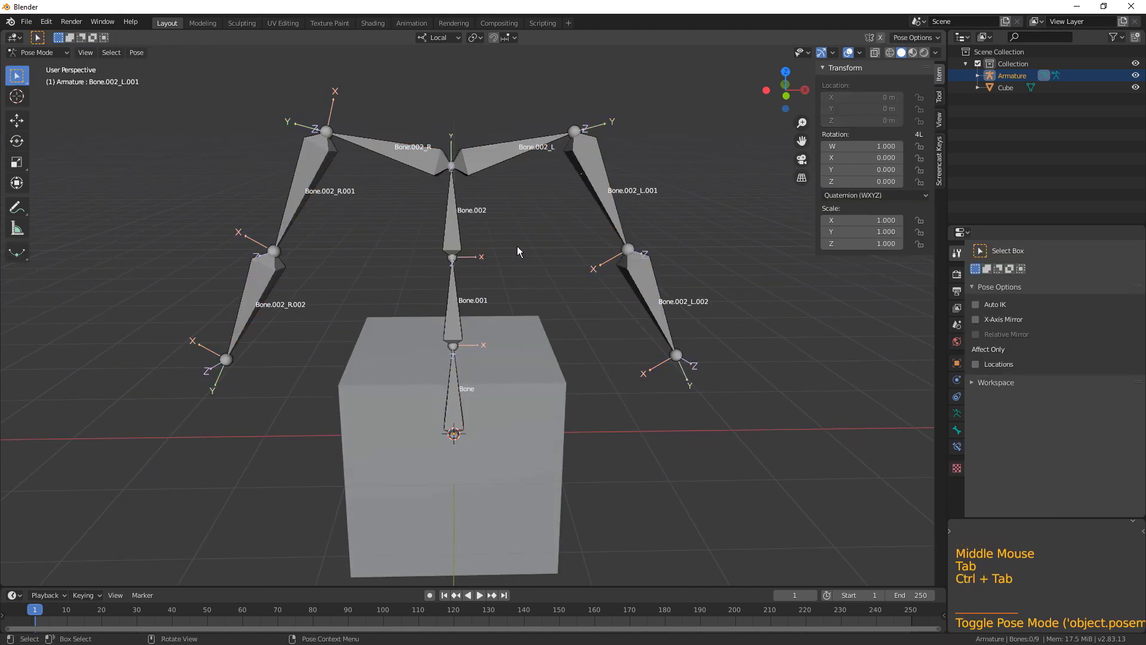
left_click(22, 54)
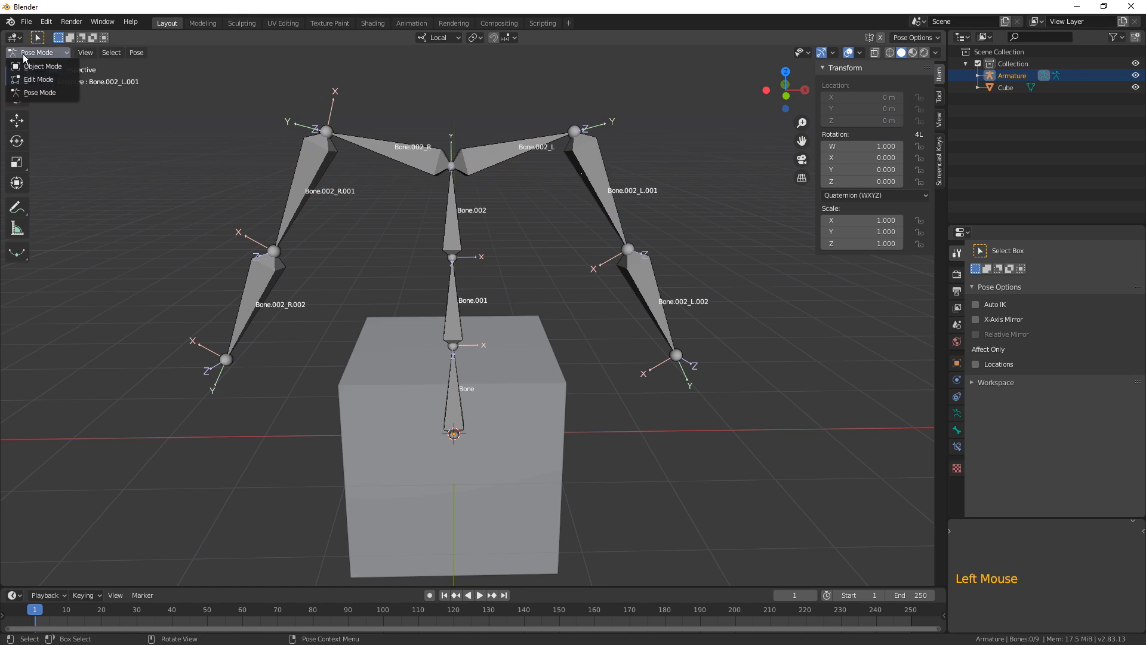
Test-rotate Bone.002, Bone.001 and the base bone one at a time to check the spine hierarchy, cancelling each rotation
left_click(455, 221)
middle_click_drag(500, 249, 501, 245)
key("r")
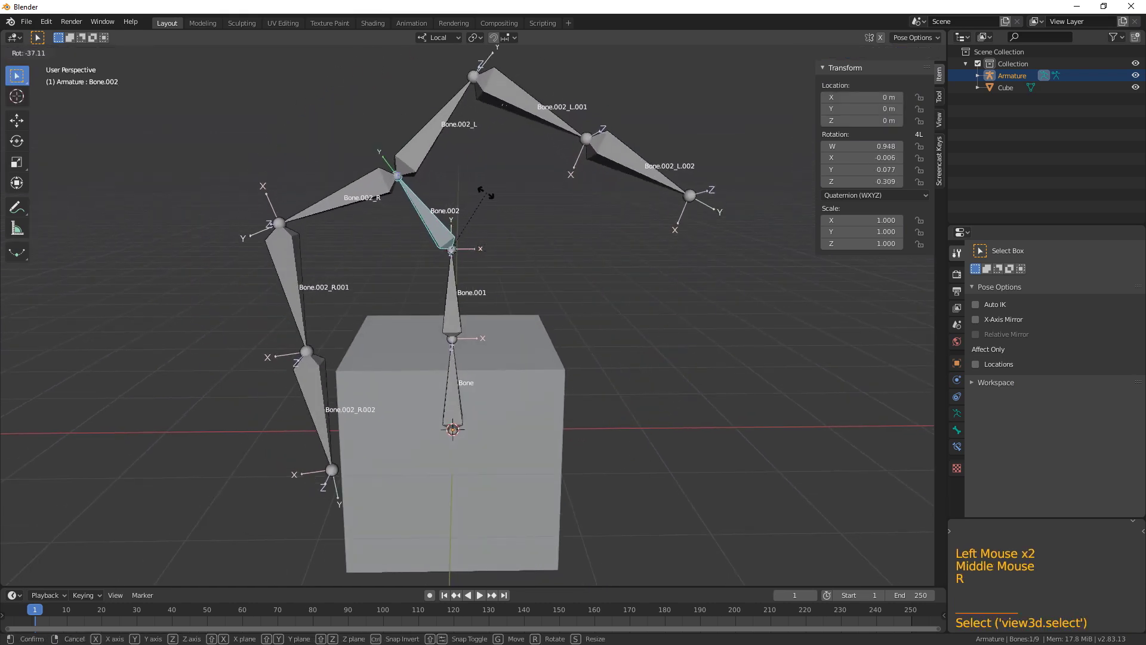
right_click(555, 267)
left_click(458, 305)
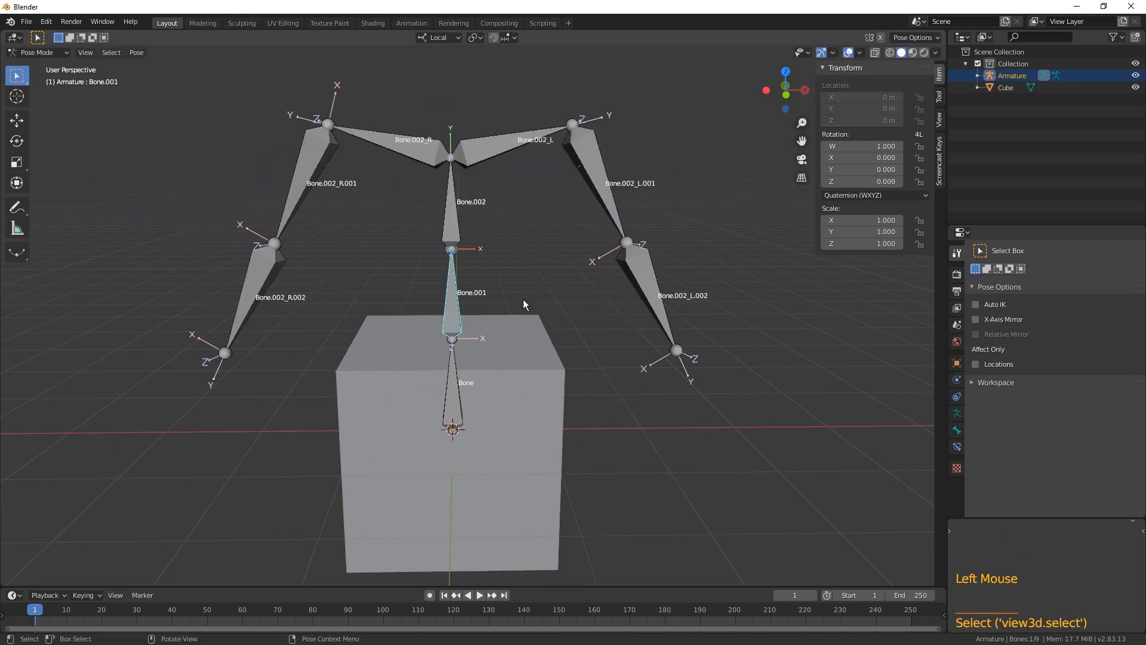
key("r")
right_click(490, 224)
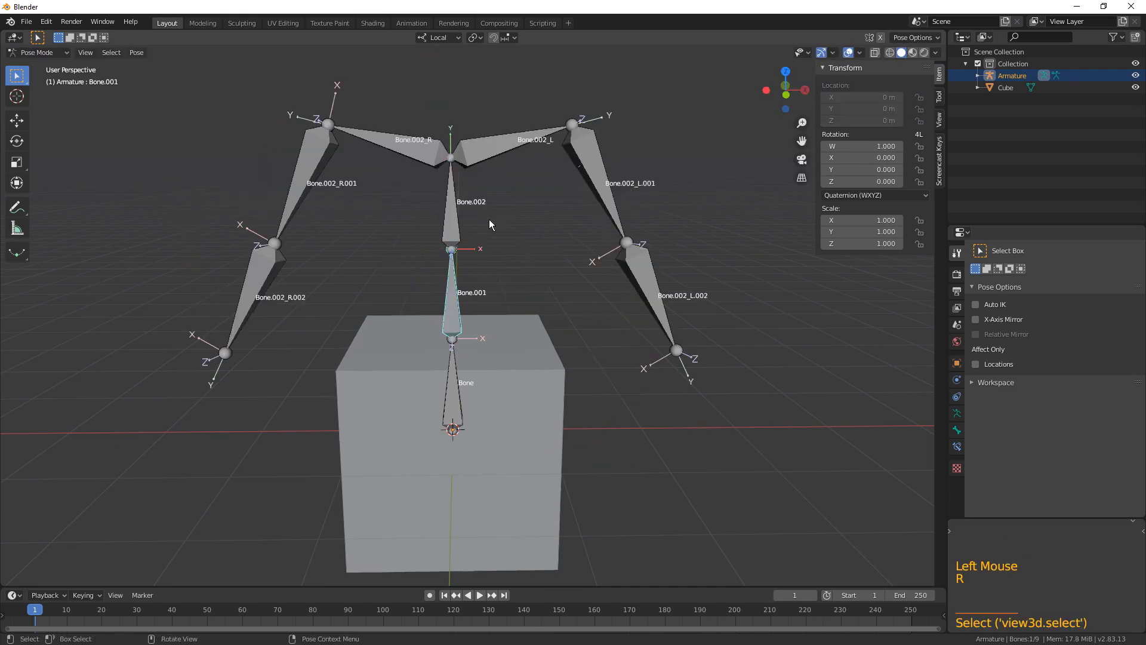
left_click(453, 399)
key("r")
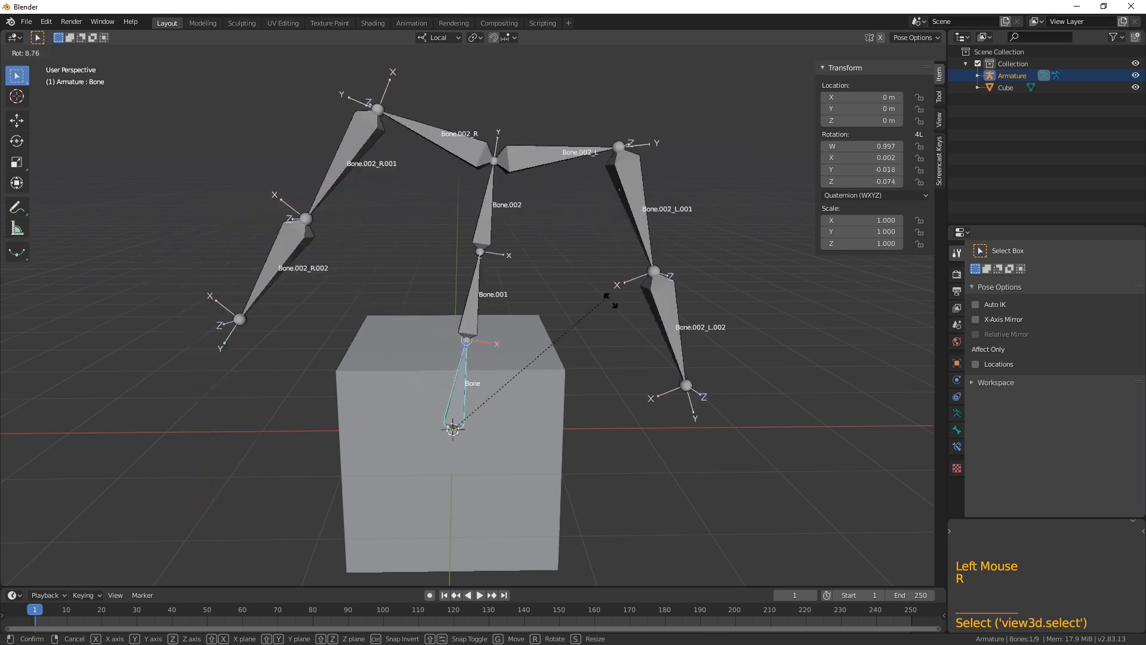
right_click(490, 300)
In Edit Mode, parent Bone.002 to Bone.001 using the Connected option
left_click(457, 286)
left_click(455, 230)
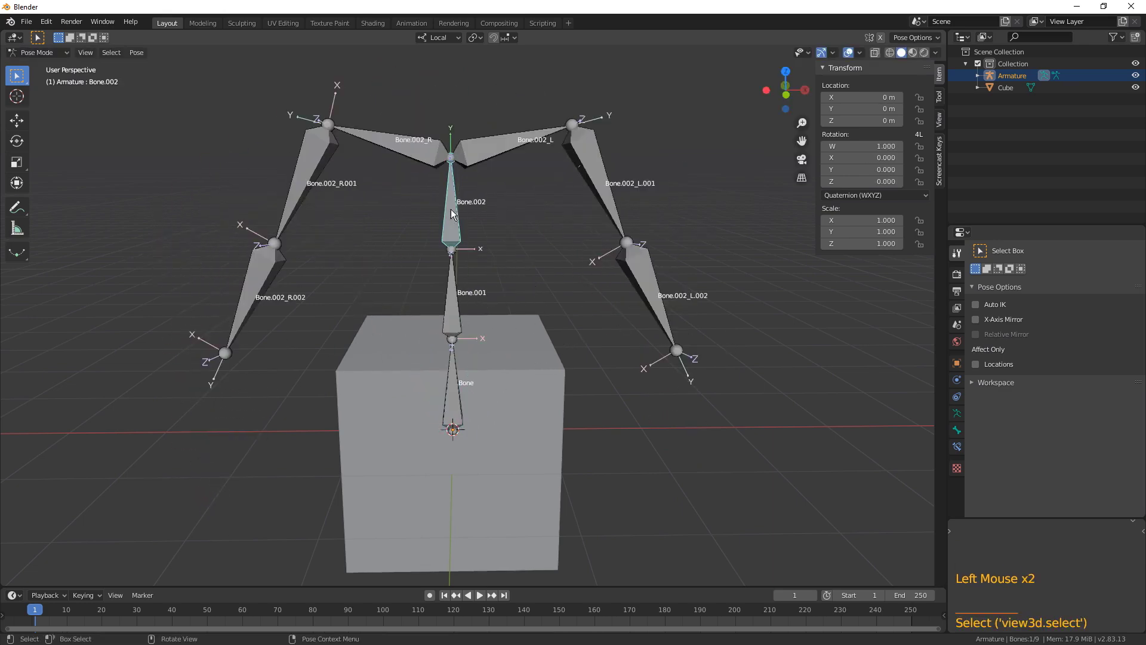
key("Tab")
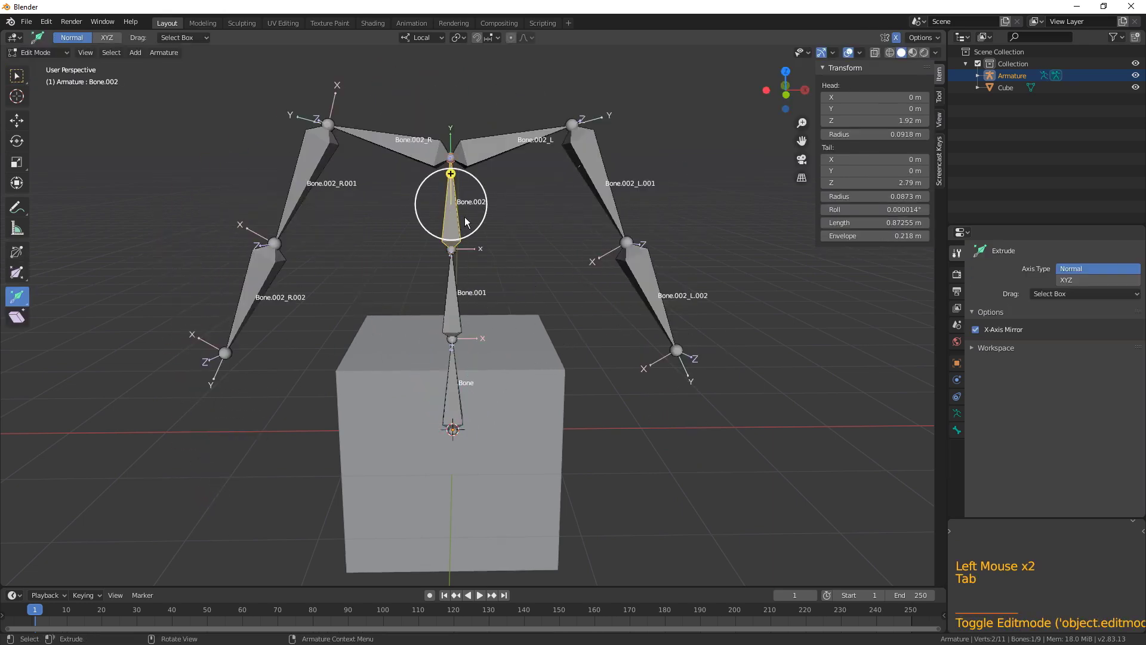
key("shift")
left_click(453, 302, "shift")
middle_click_drag(457, 308, 510, 294)
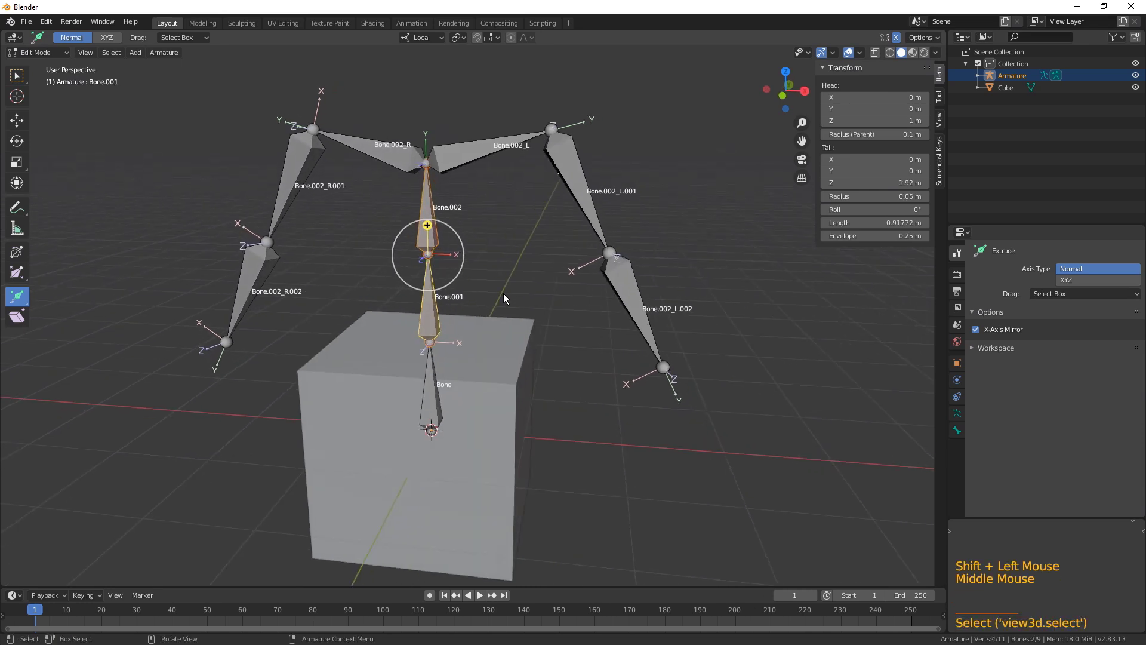
key("ctrl+p")
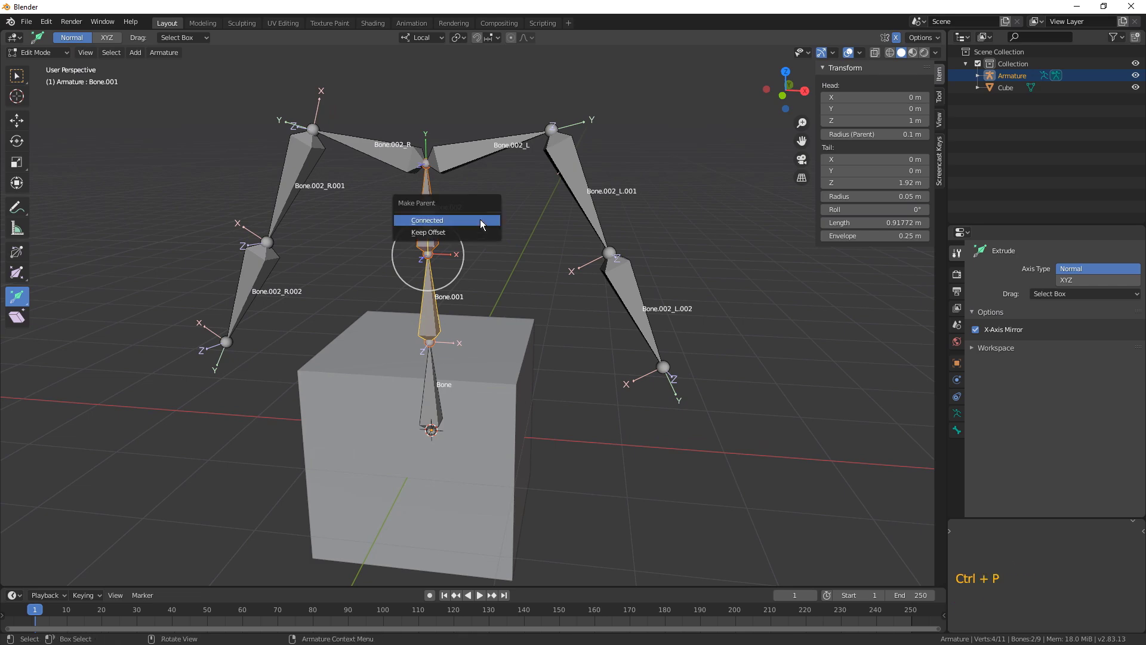
left_click(427, 224)
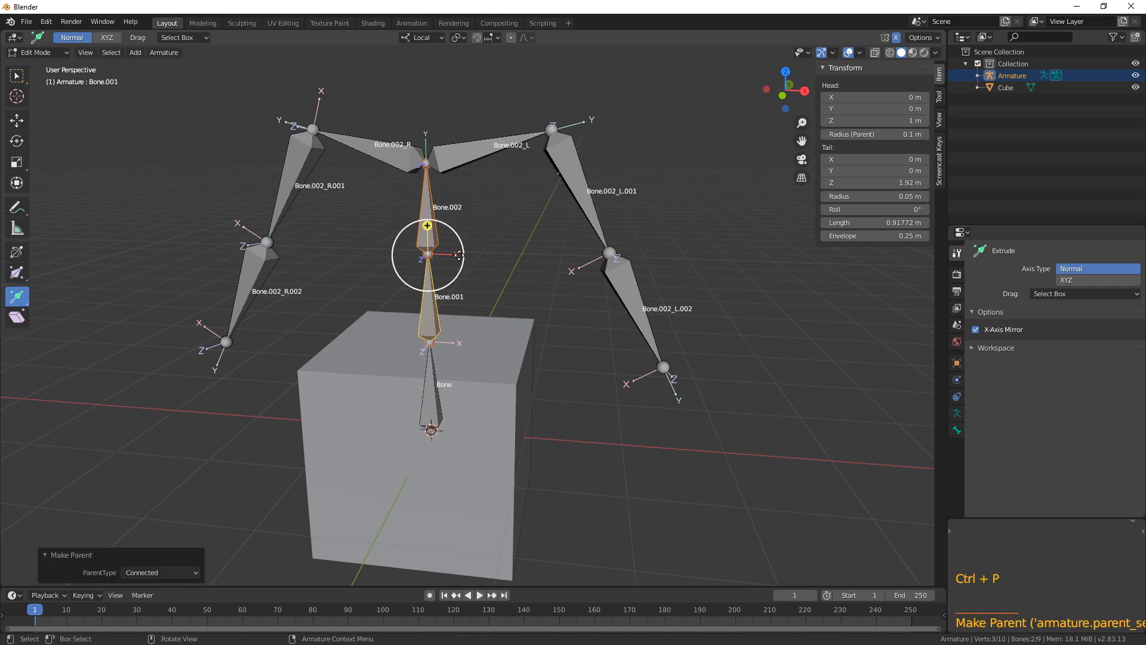
Return the armature from Edit Mode to Pose Mode
scroll(454, 271, "up", 2)
middle_click_drag(454, 270, 473, 253)
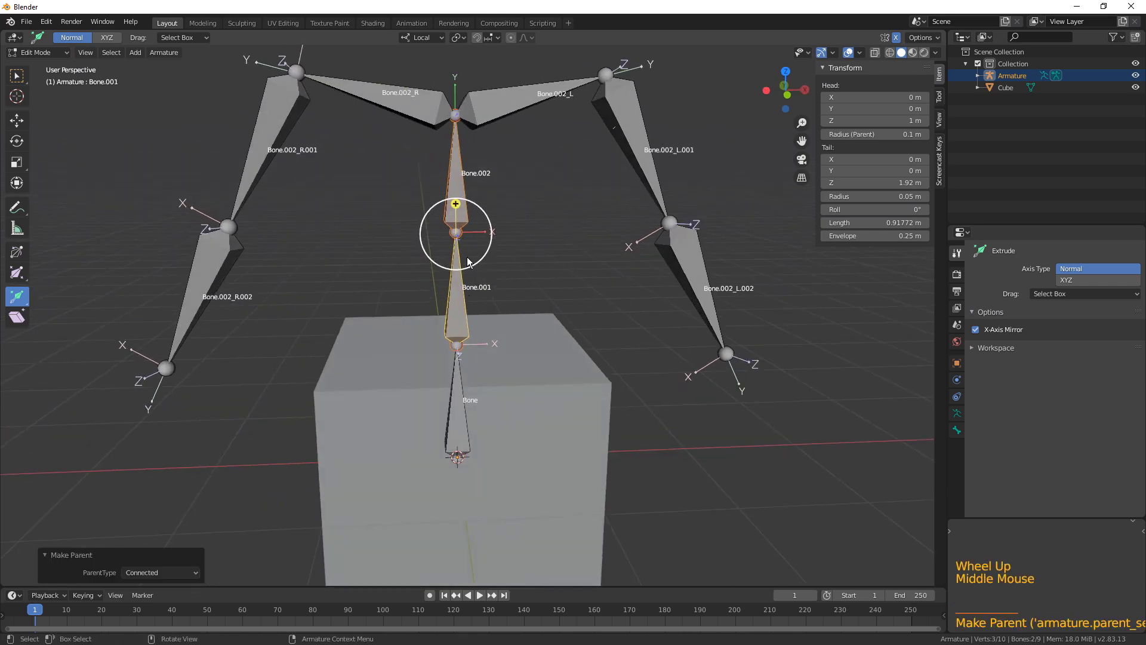
key("Tab")
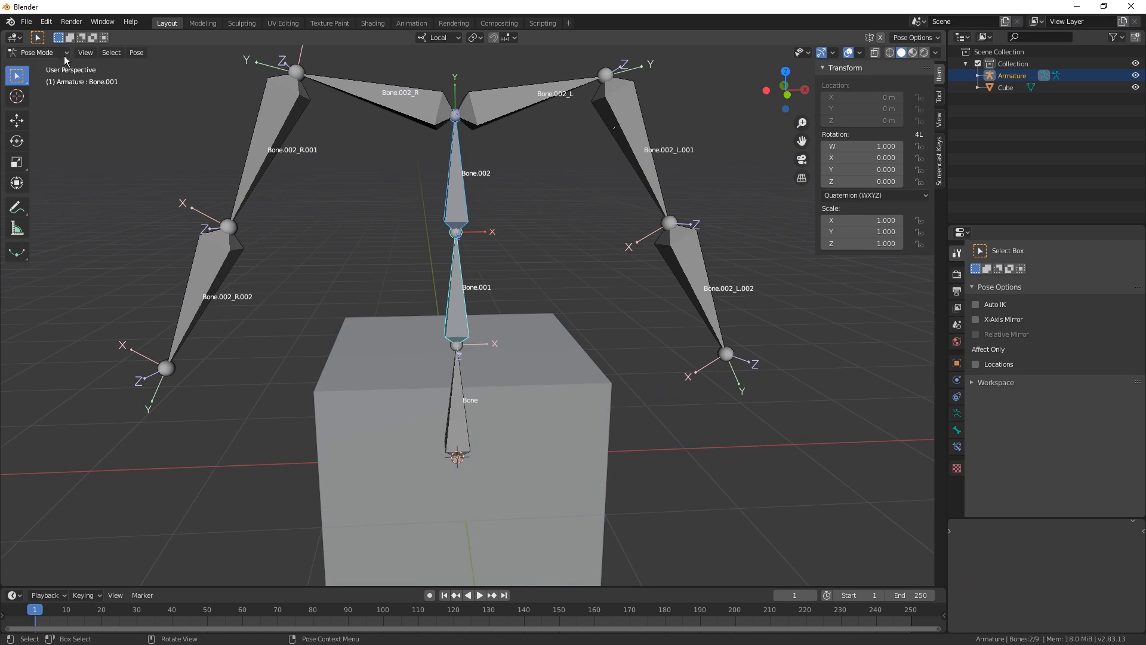
Test-rotate Bone.002, Bone.001 and the base bone in turn to check the new connection, cancelling each rotation
left_click(44, 53)
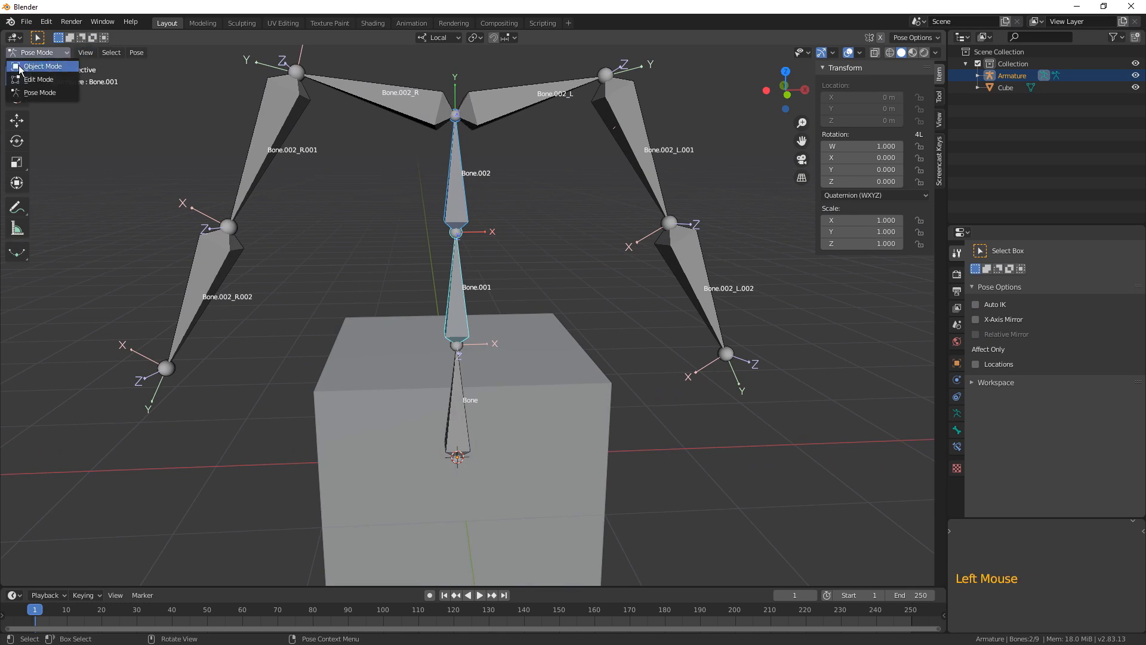
left_click(460, 203)
middle_click_drag(496, 221, 503, 214)
key("r")
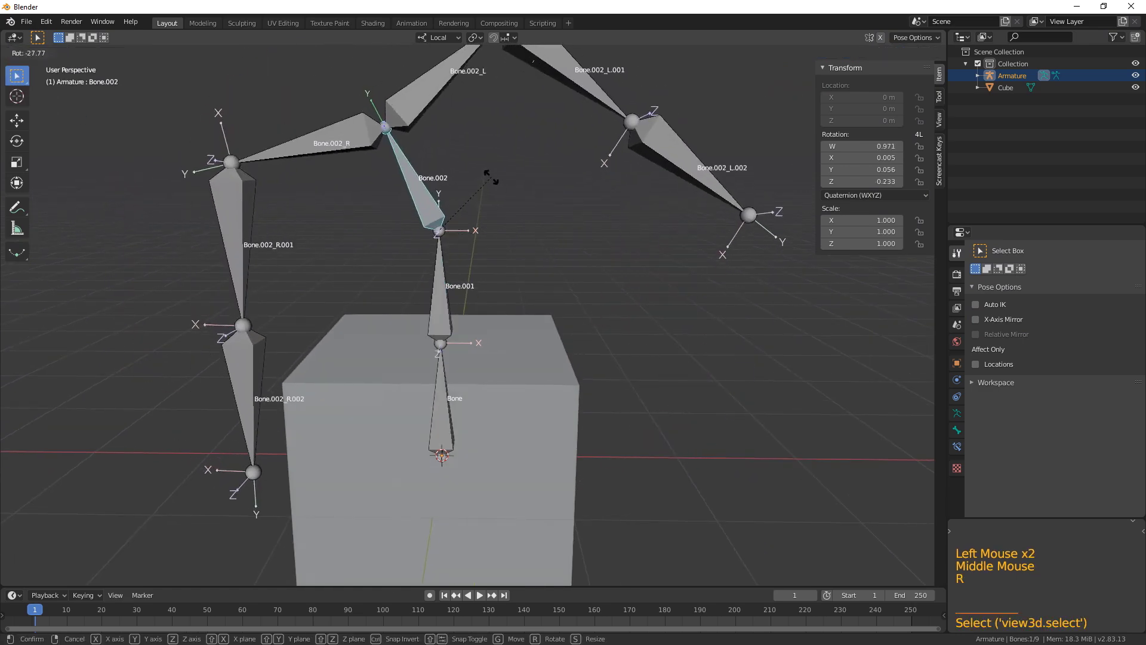
right_click(555, 207)
left_click(437, 300)
key("r")
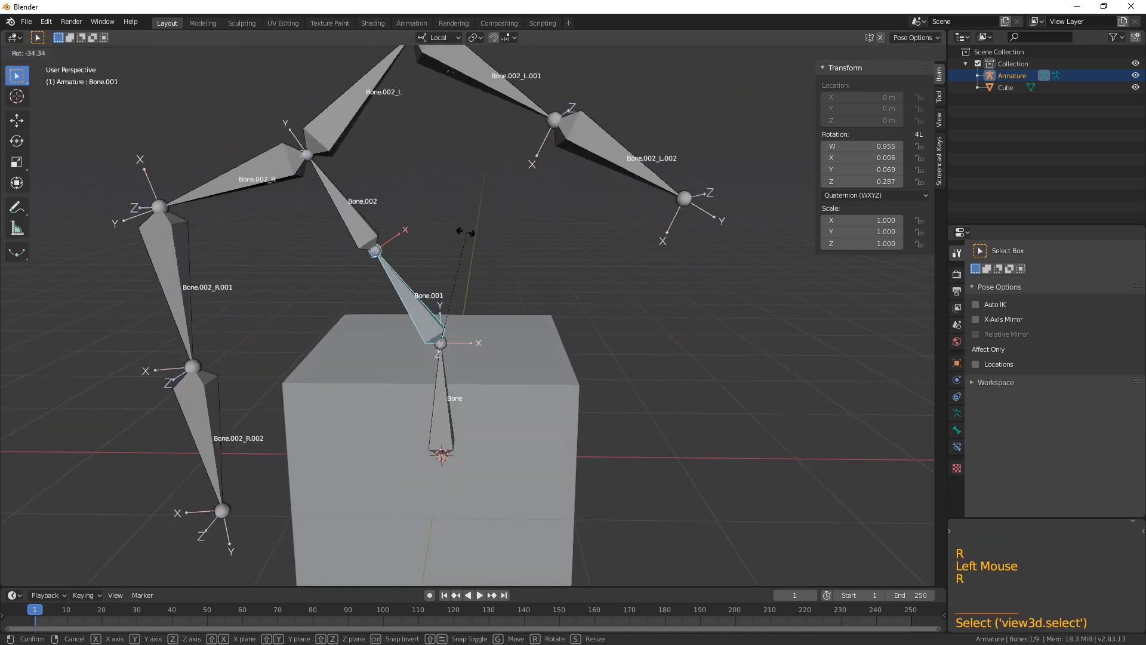
right_click(467, 305)
left_click(437, 400)
key("r")
right_click(517, 178)
Select Bone.002_L, enter Edit Mode and clear its parent
scroll(517, 178, "down", 2)
middle_click_drag(517, 178, 463, 239, "shift")
left_click(428, 194)
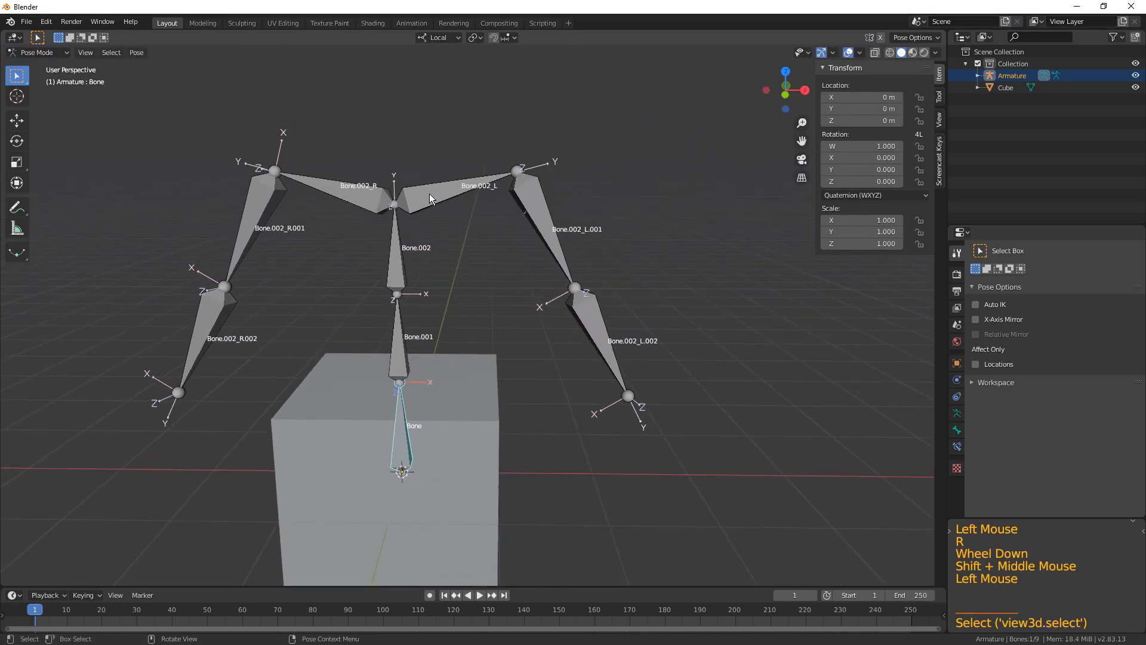
middle_click_drag(465, 250, 566, 242, "shift")
key("Tab")
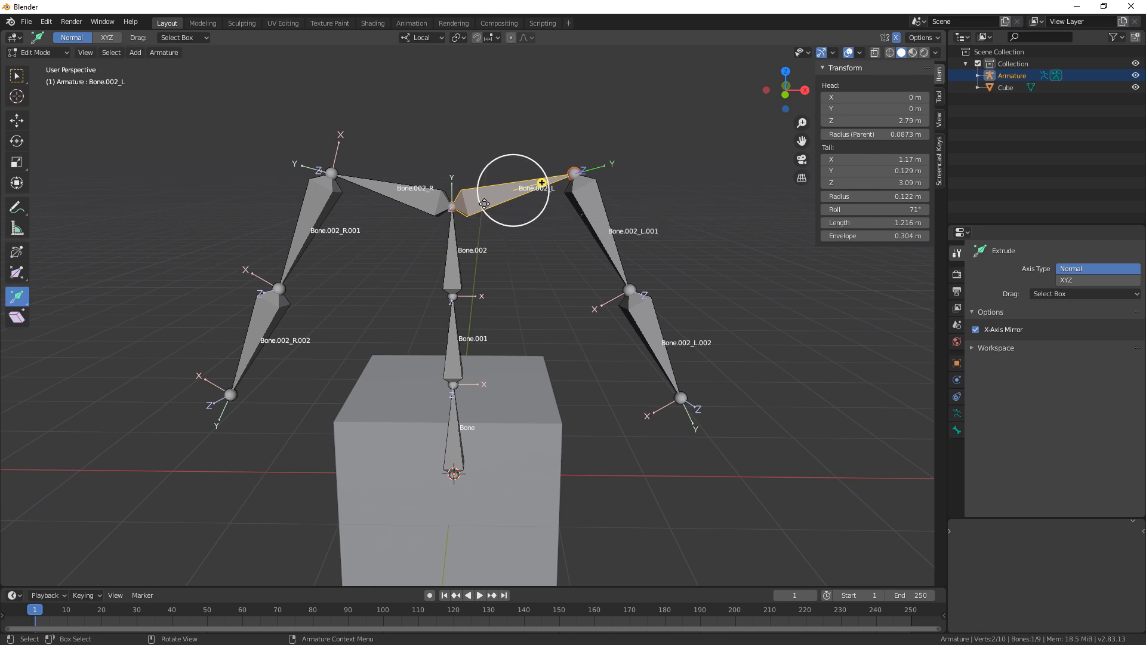
key("alt+p")
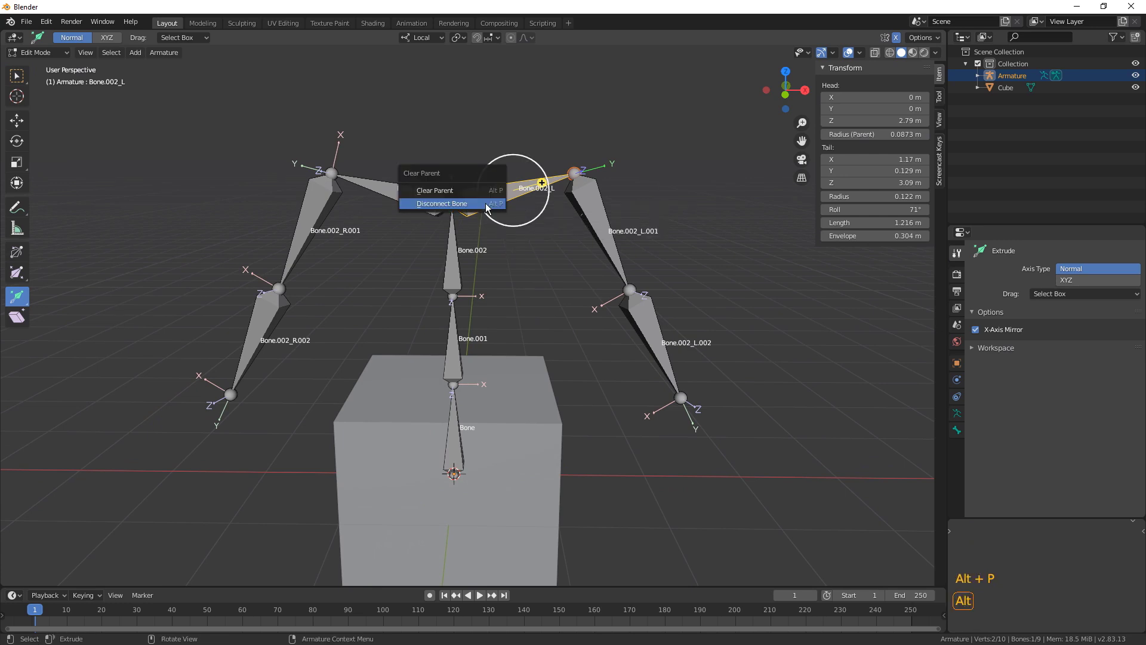
left_click(441, 190)
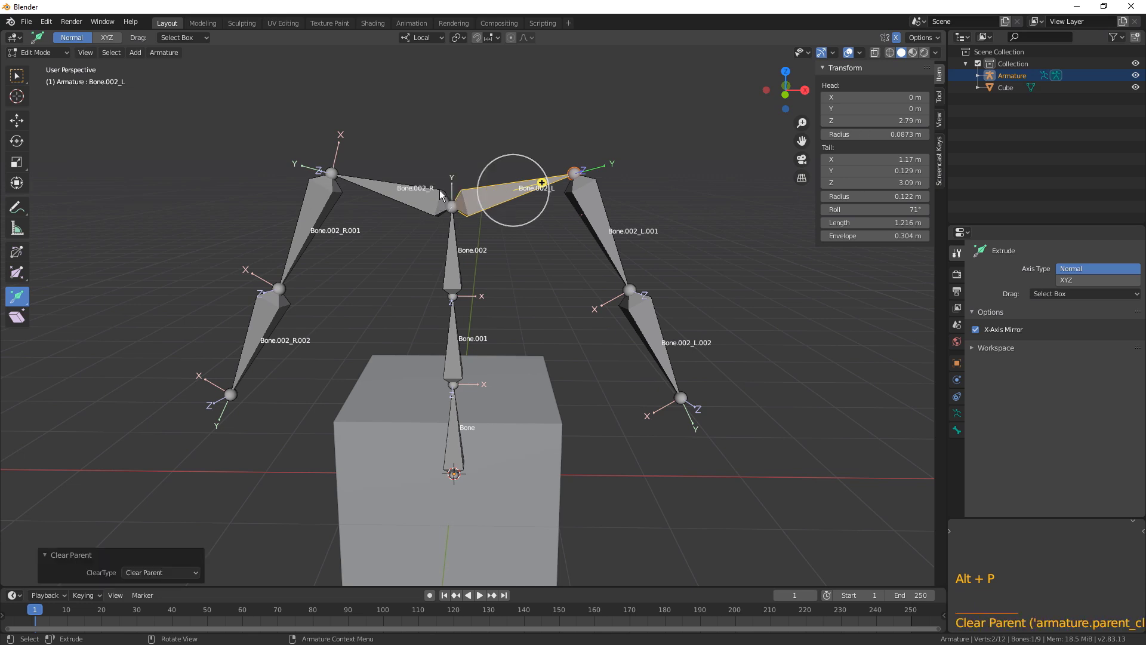
Return to Pose Mode and test-rotate Bone.001 and Bone.002 to check the unparented arm, cancelling both rotations
key("Tab")
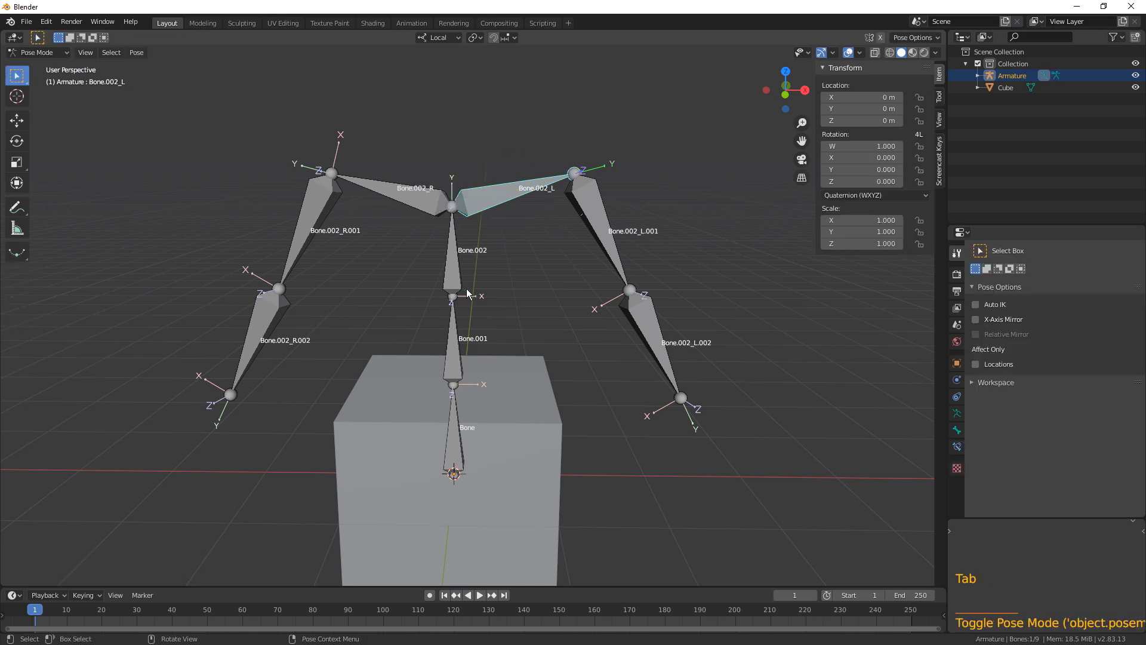
left_click(461, 341)
key("r")
right_click(504, 256)
left_click(458, 267)
key("r")
right_click(486, 260)
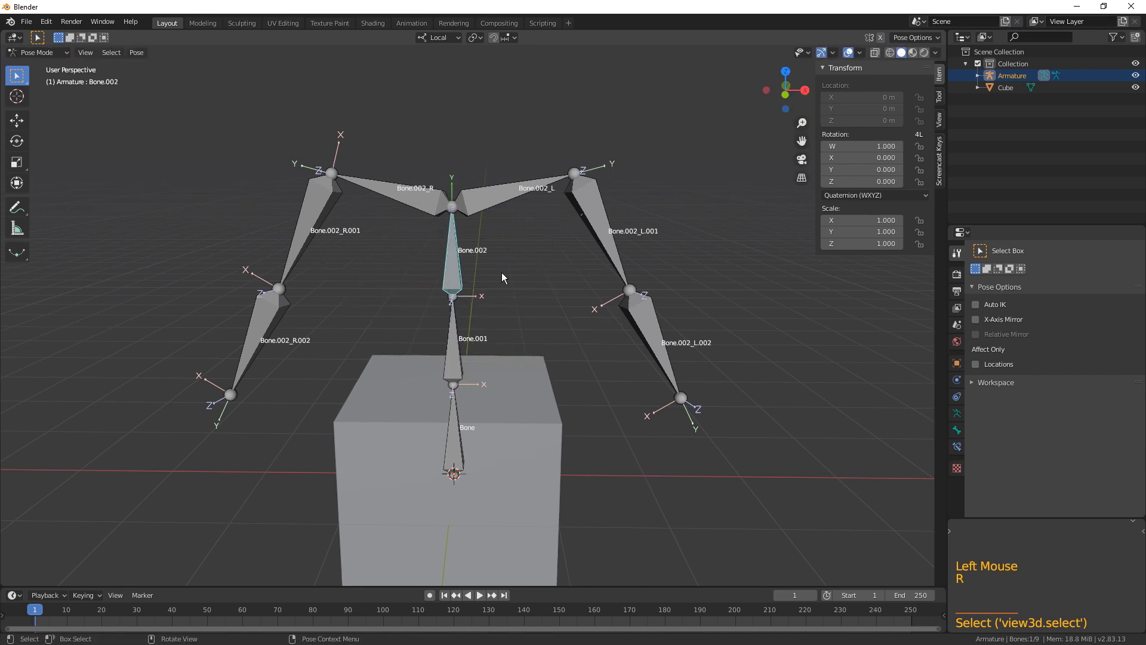
In Edit Mode, parent Bone.002_L to Bone.001 with Keep Offset, after trying and undoing the Connected option
key("Tab")
left_click(486, 202)
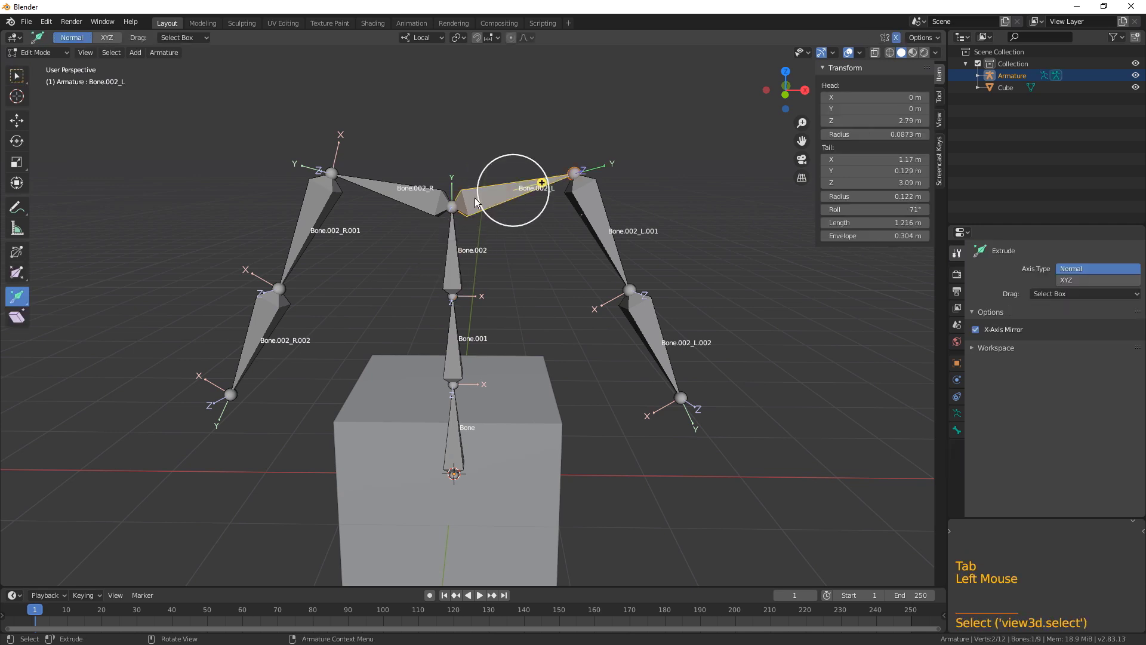
left_click(457, 347, "shift")
left_click(458, 346, "shift")
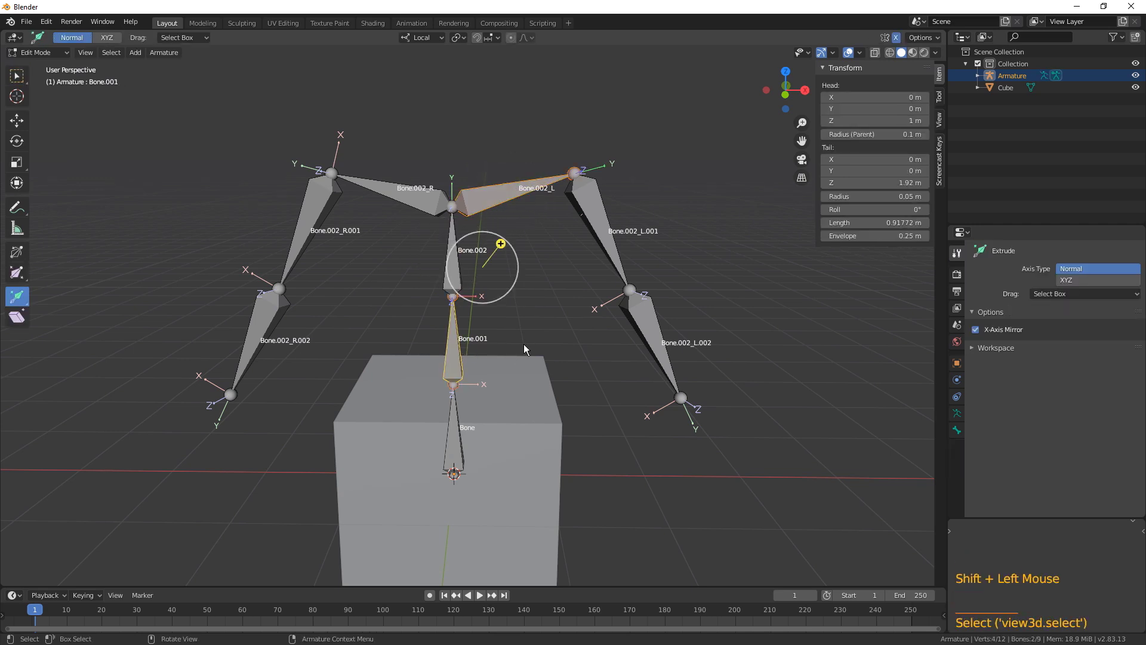
key("ctrl+p")
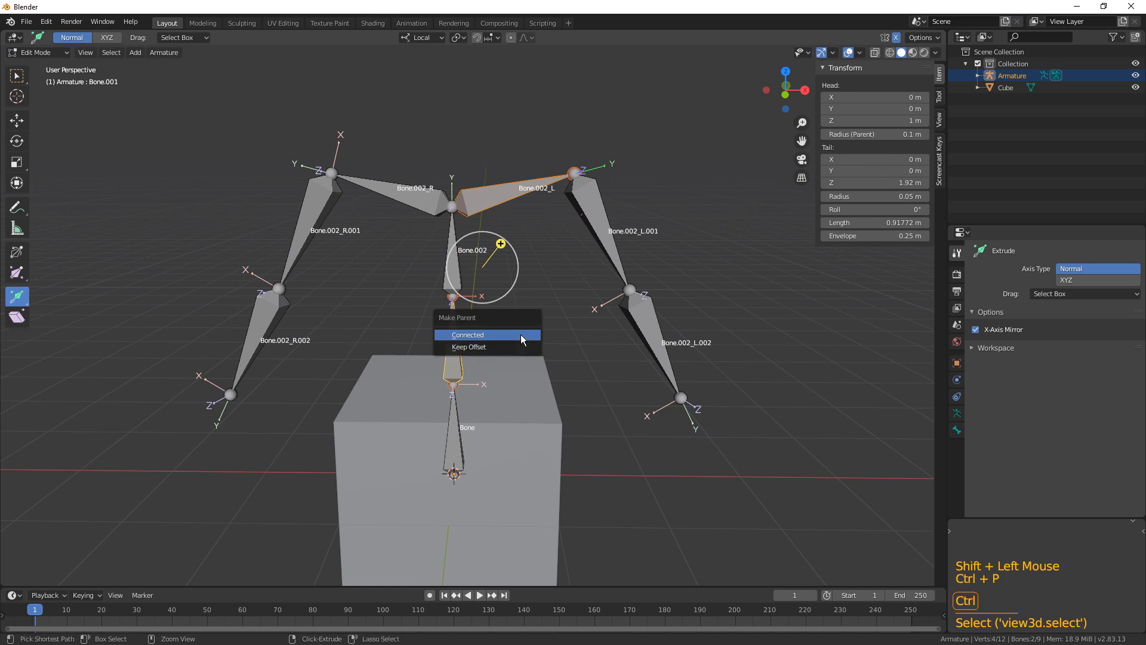
left_click(482, 334)
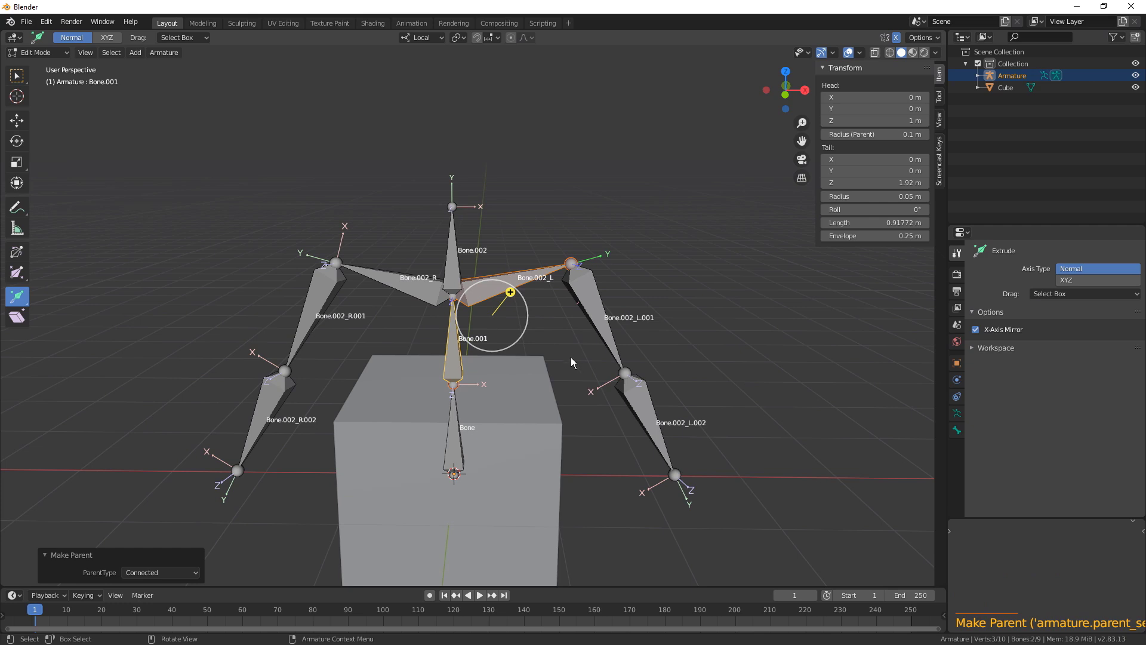
key("ctrl+z")
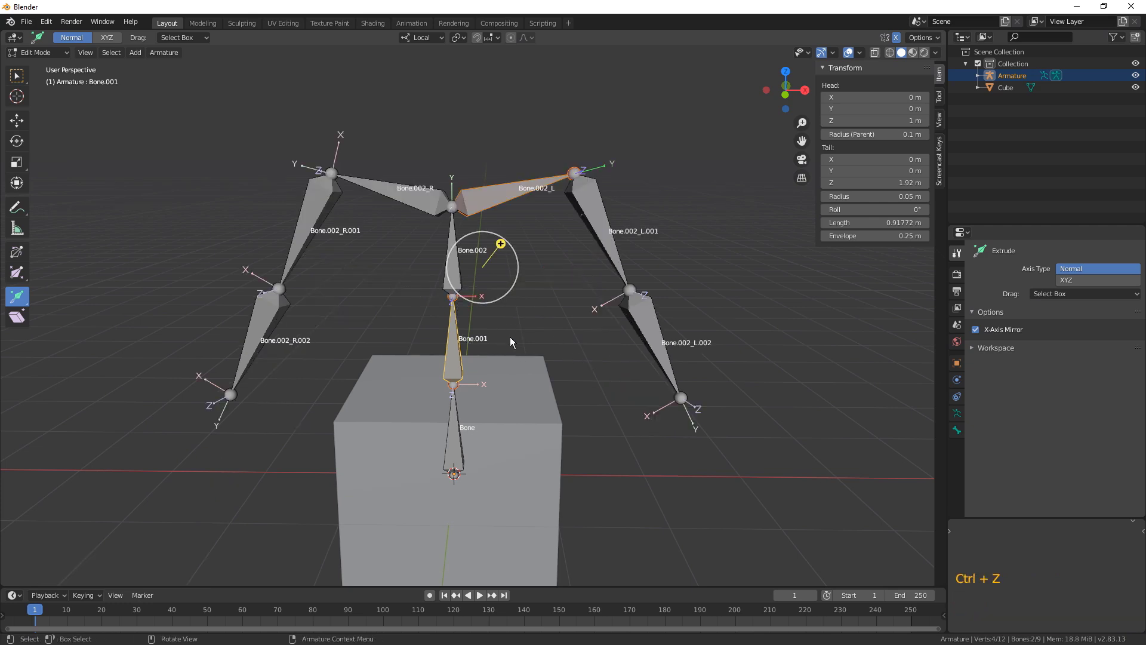
key("ctrl+p")
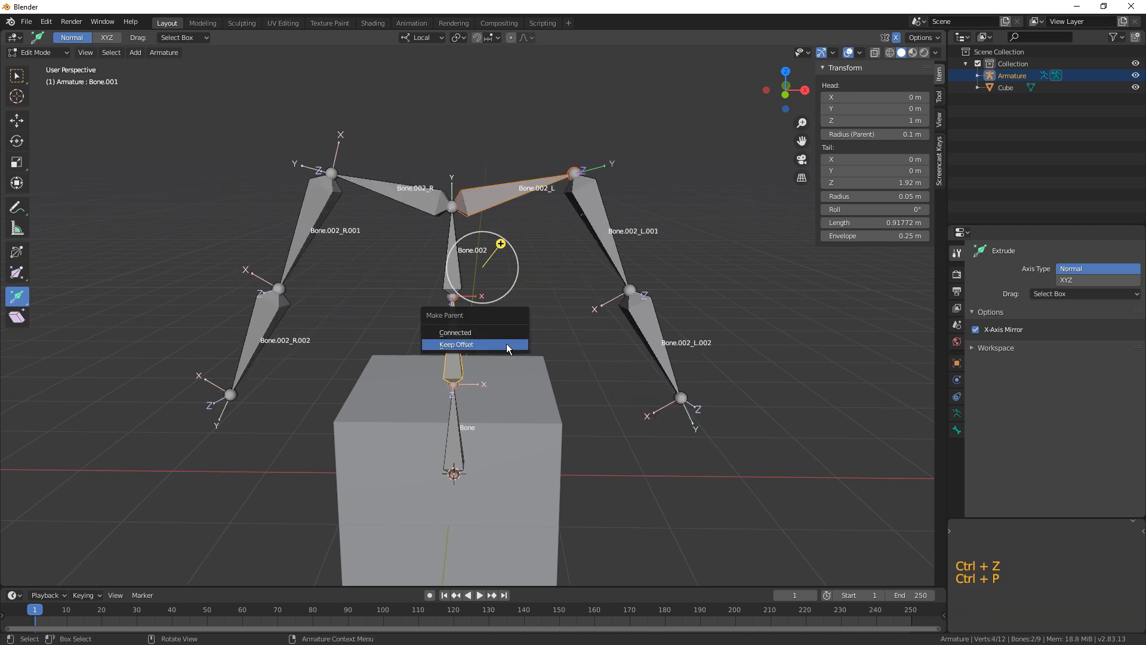
left_click(477, 345)
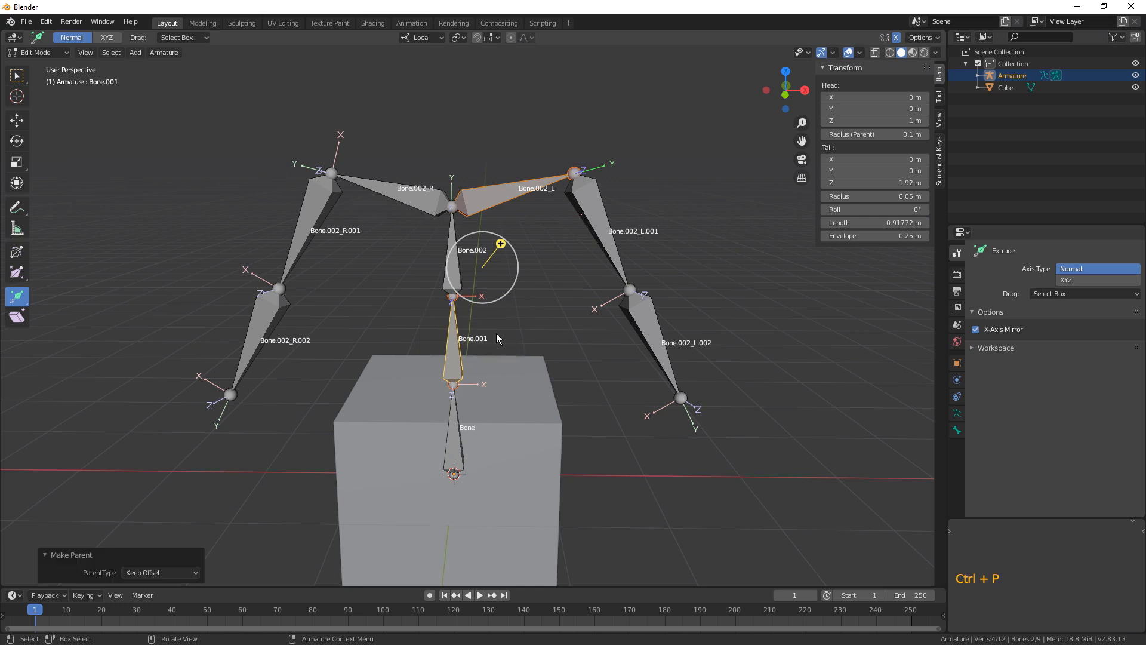
Switch the armature to Pose Mode and test-rotate Bone.002 and Bone.001, cancelling both rotations
key("ctrl+Tab")
left_click(467, 278)
key("r")
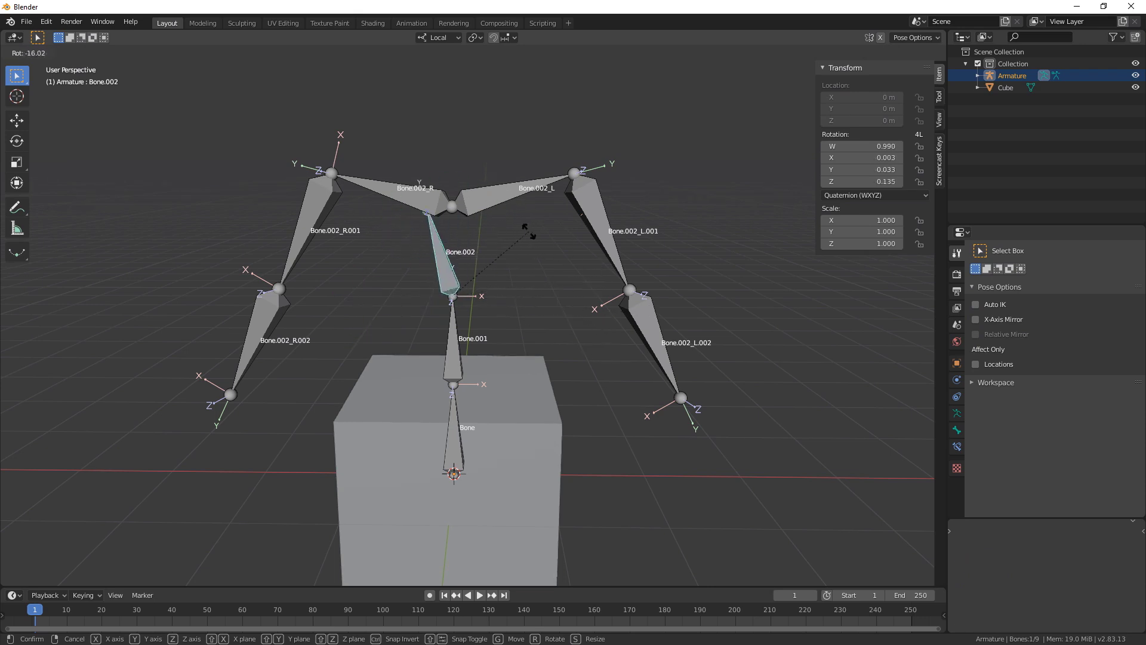
key("Escape")
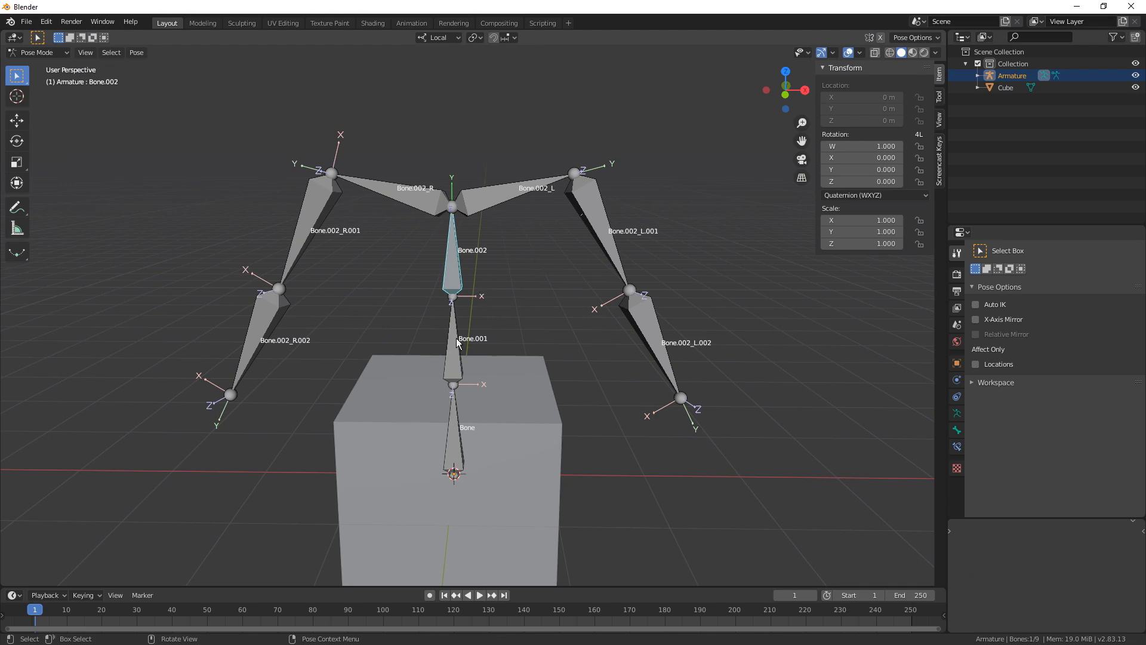
left_click(463, 320)
key("r")
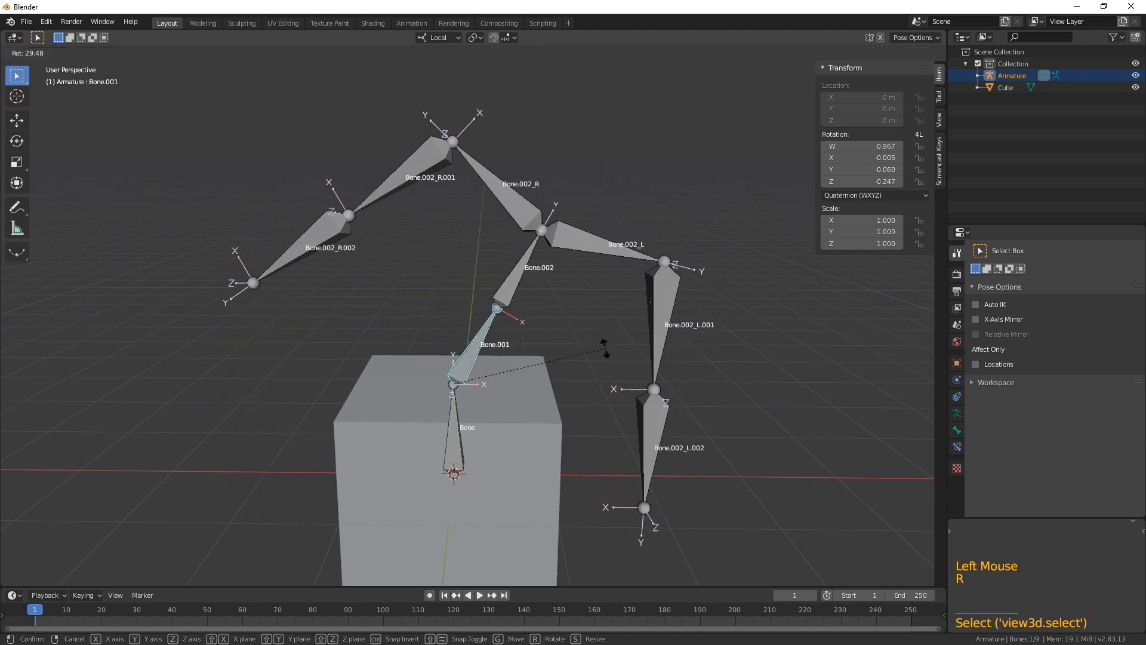
key("Escape")
Test-rotate Bone.002 and Bone.002_L and try moving Bone.002, cancelling each transform
left_click(450, 264)
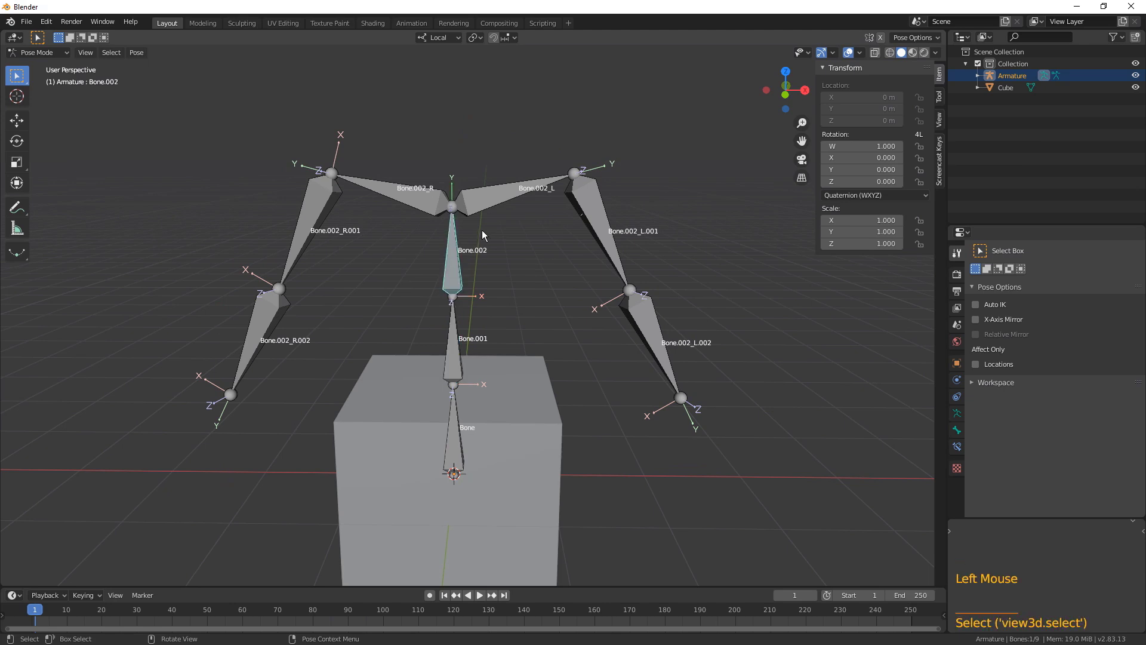
key("r")
key("Escape")
left_click(491, 205)
key("r")
key("Escape")
left_click(523, 227)
key("g")
key("Escape")
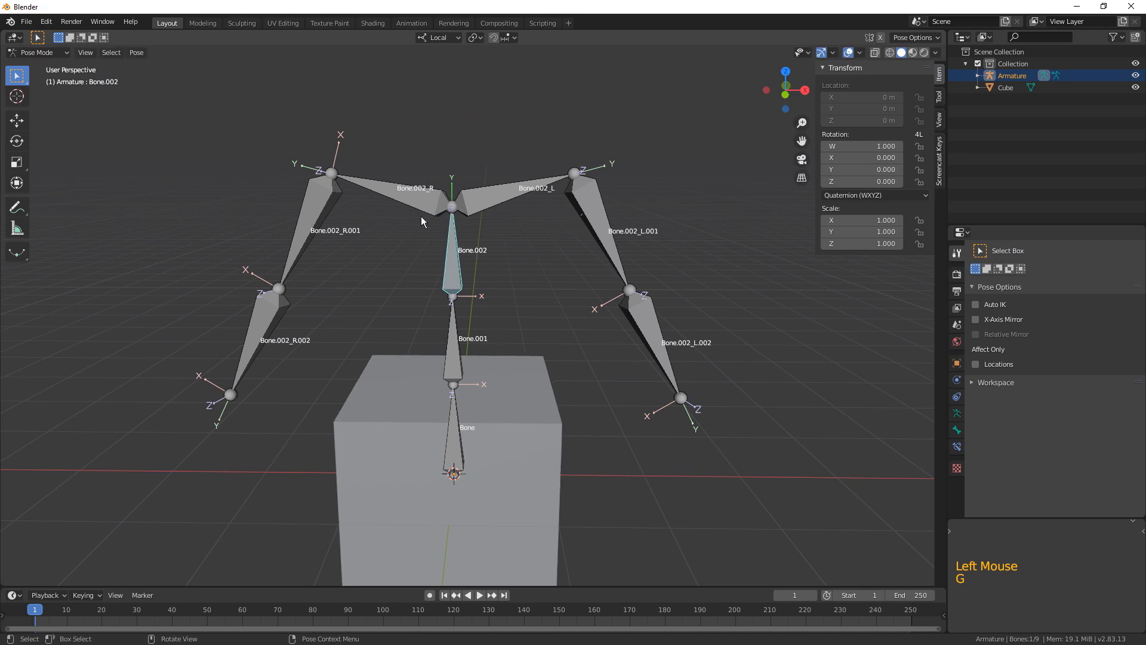
Display the bone properties of Bone.002 and expand its Relations settings
middle_click_drag(659, 383, 517, 227)
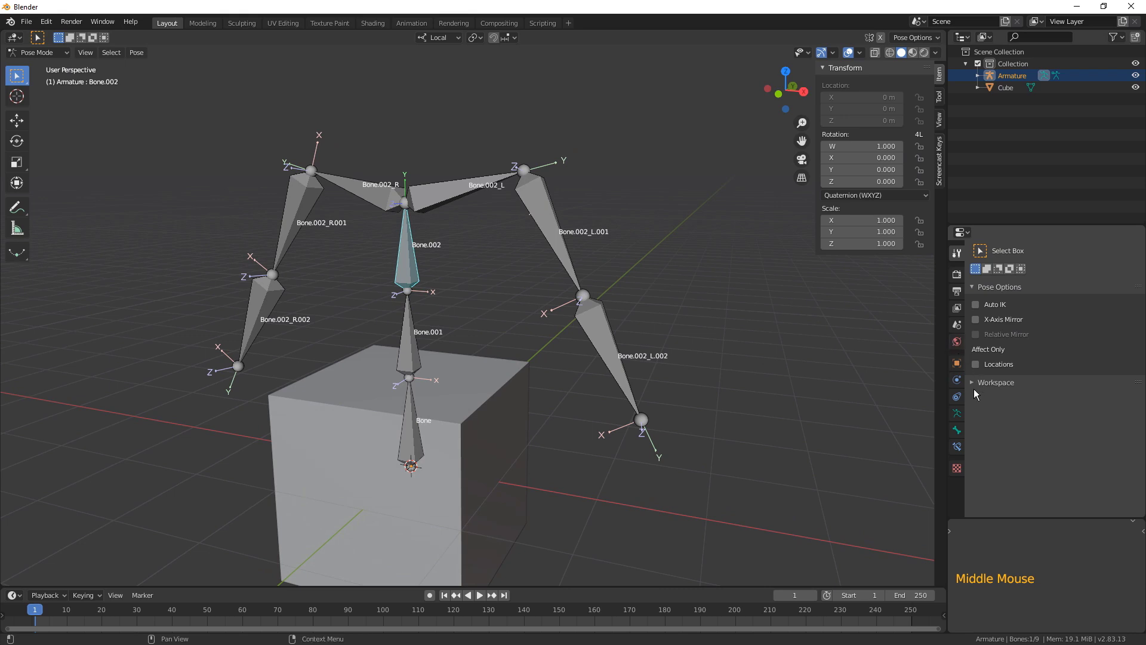
left_click(958, 414)
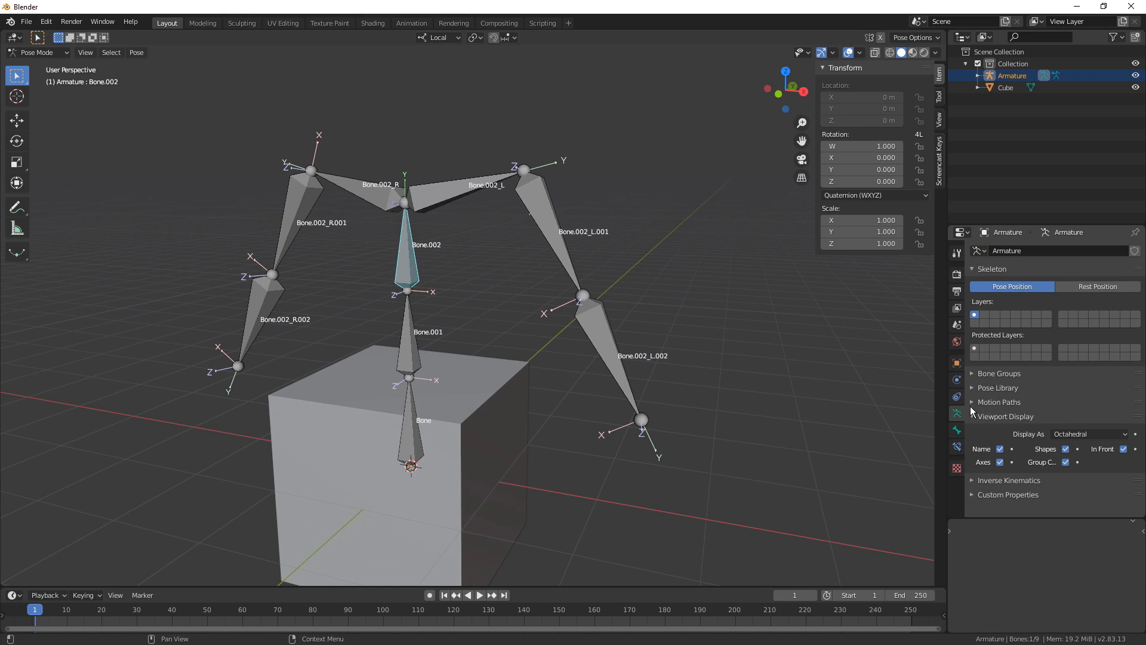
left_click(958, 430)
scroll(989, 400, "down", 2)
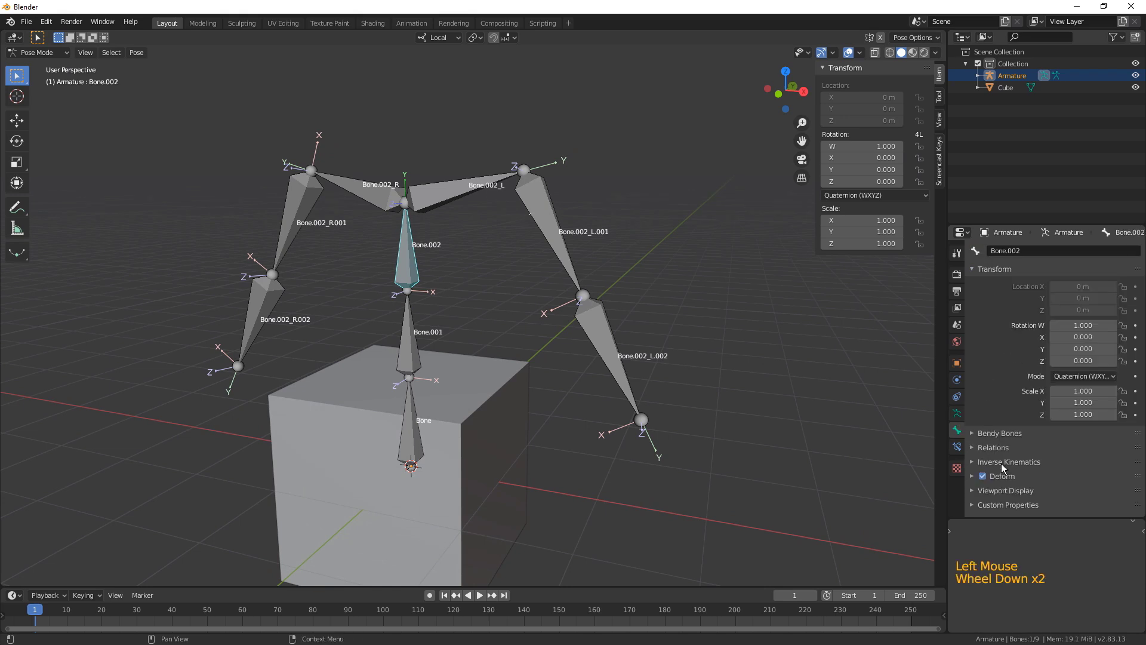
left_click(982, 448)
scroll(1069, 406, "down", 5)
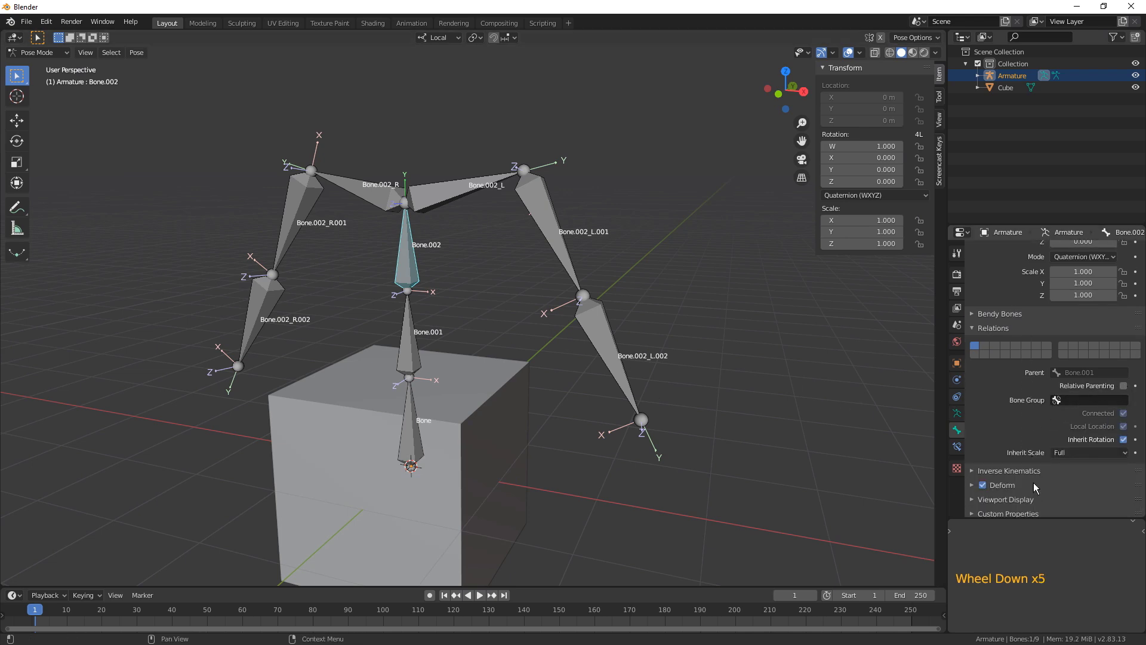
Select Bone.002_L.001 and Bone.002_L.002 in turn to examine the parent listed in their Relations settings
left_click(575, 283)
left_click(618, 336)
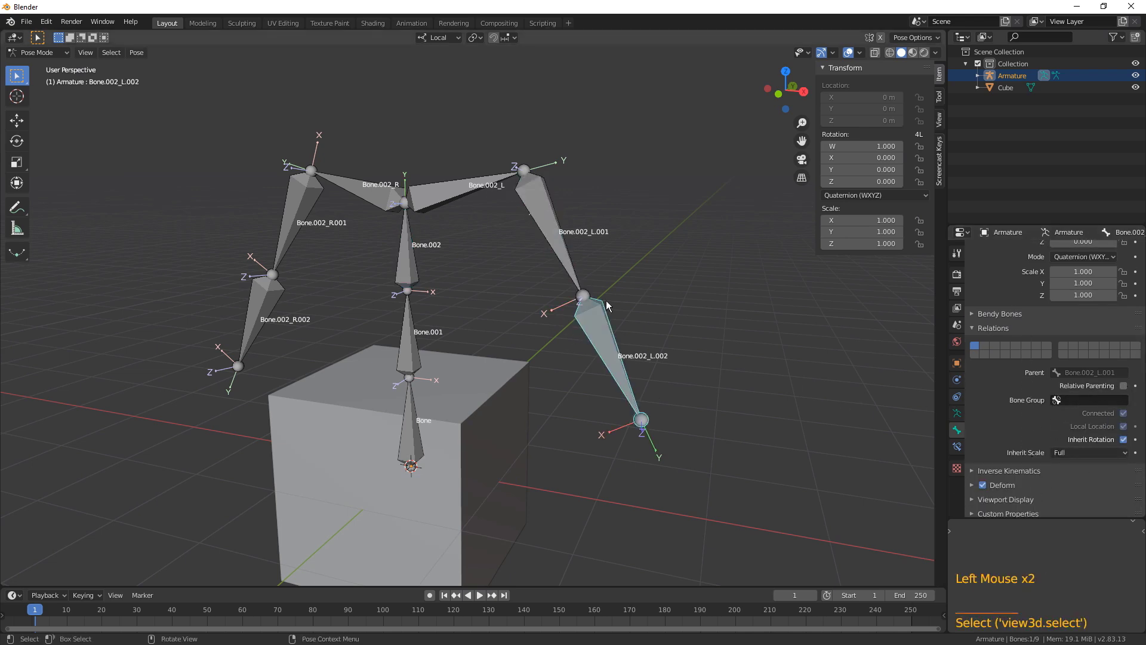
left_click(566, 239)
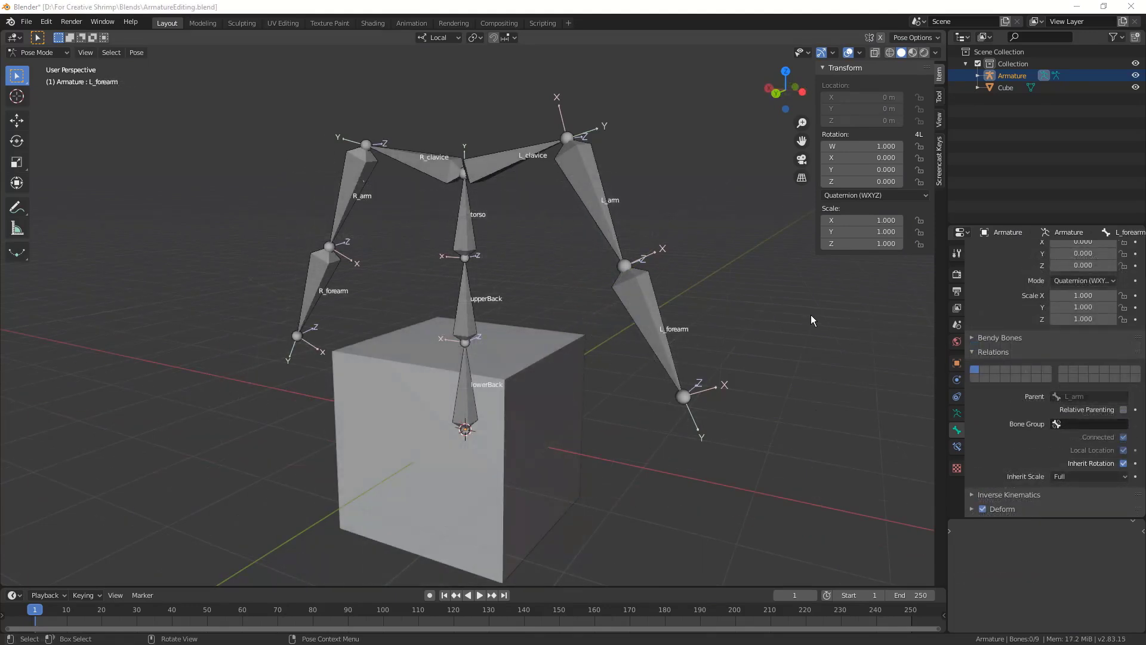
Turn off Inherit Rotation for L_forearm and test it by rotating L_arm, cancelling the rotation
left_click(654, 326)
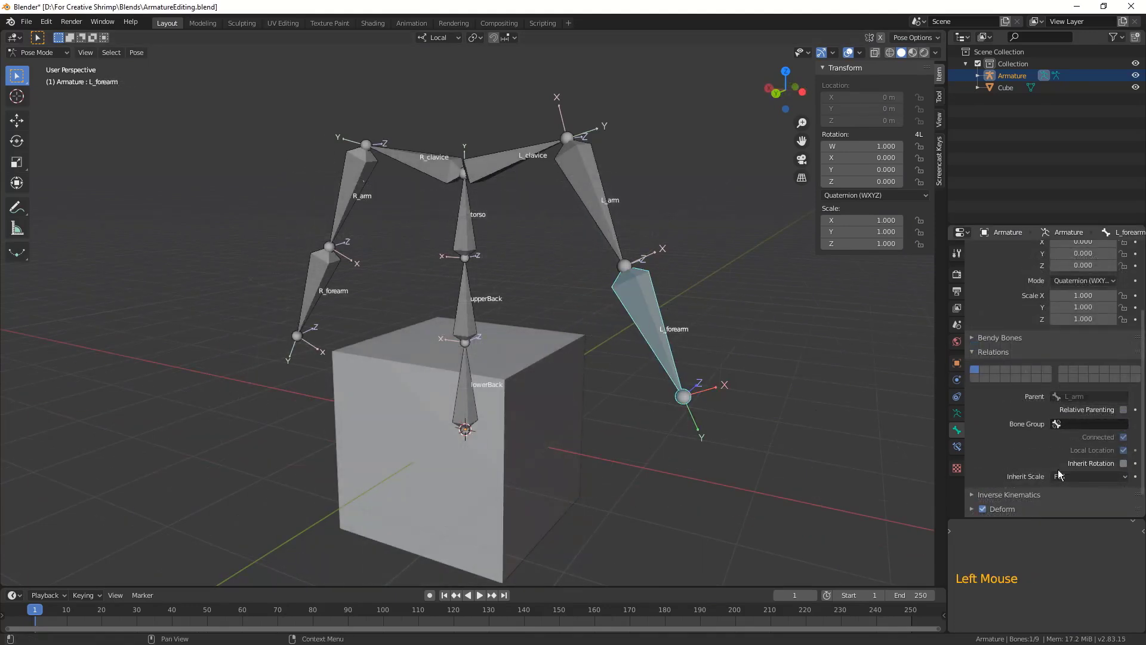
left_click(591, 221)
scroll(597, 230, "down", 1)
middle_click_drag(597, 230, 649, 295)
key("r")
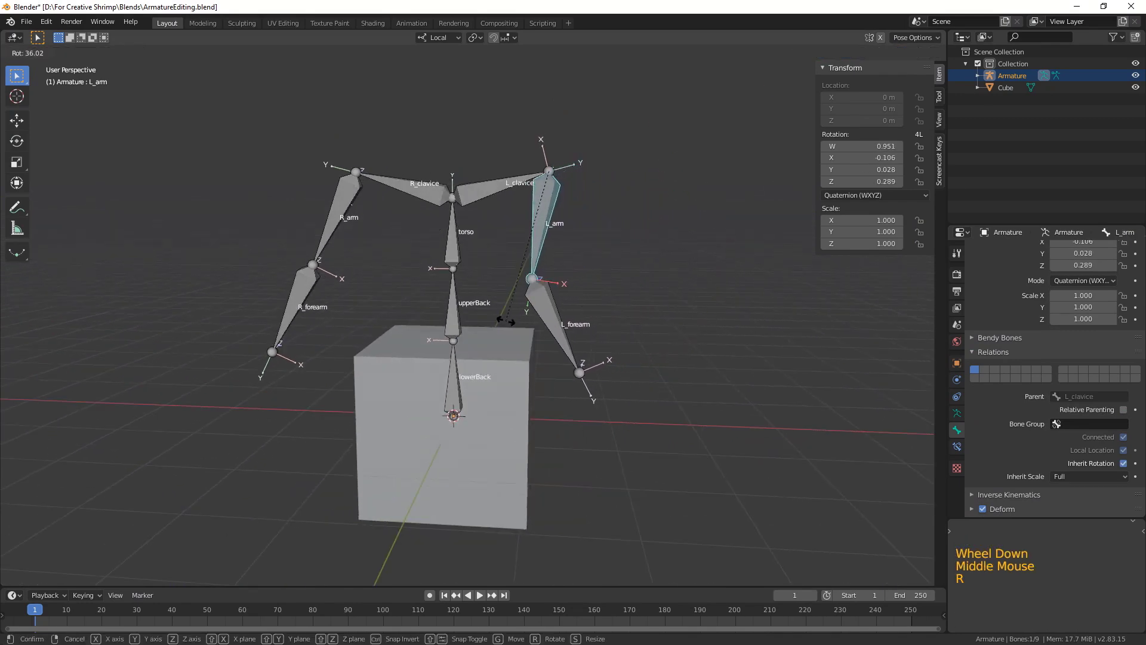
right_click(661, 270)
Set Inherit Scale of L_arm to None and test-scale the bone, cancelling the scaling
middle_click_drag(689, 316, 643, 323)
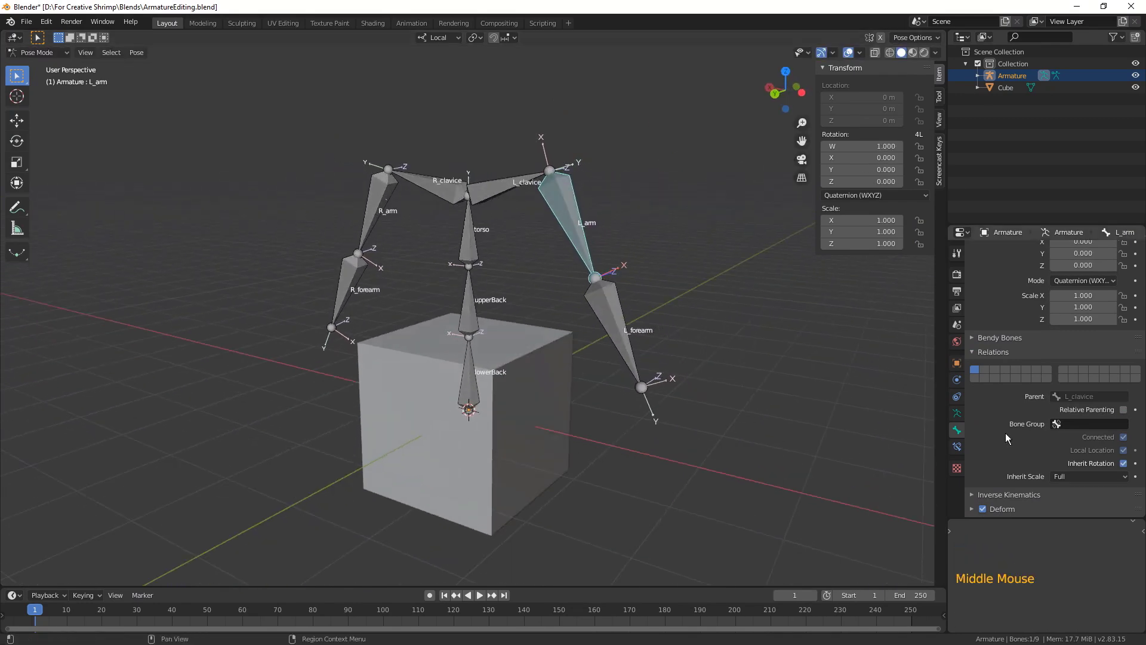
left_click(1100, 477)
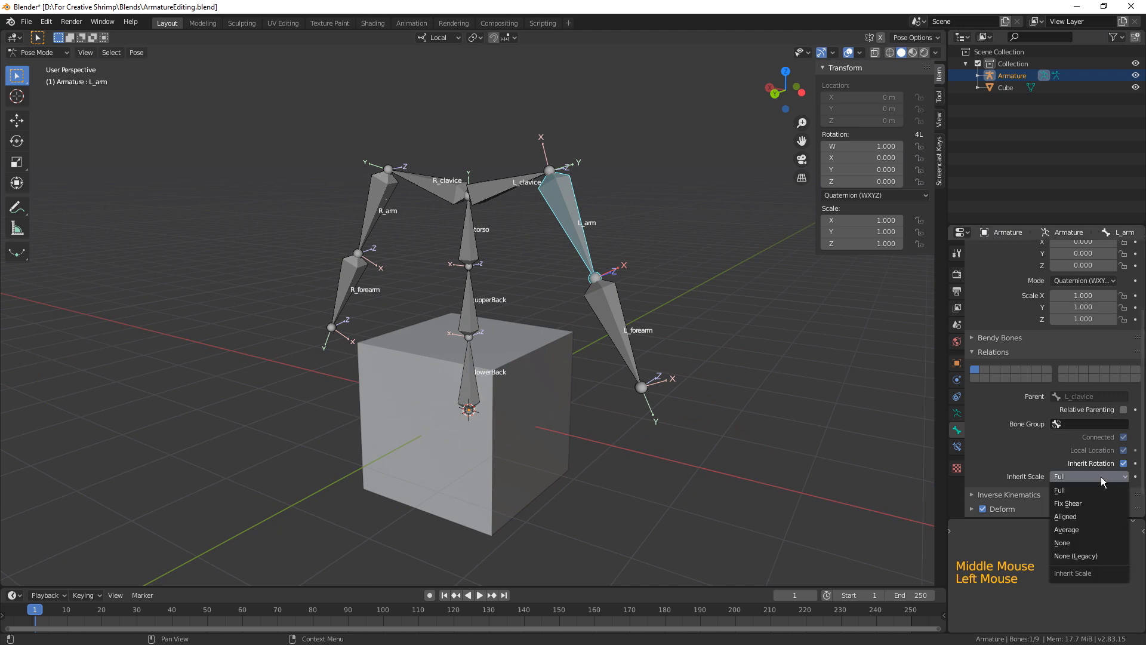
left_click(1070, 543)
key("s")
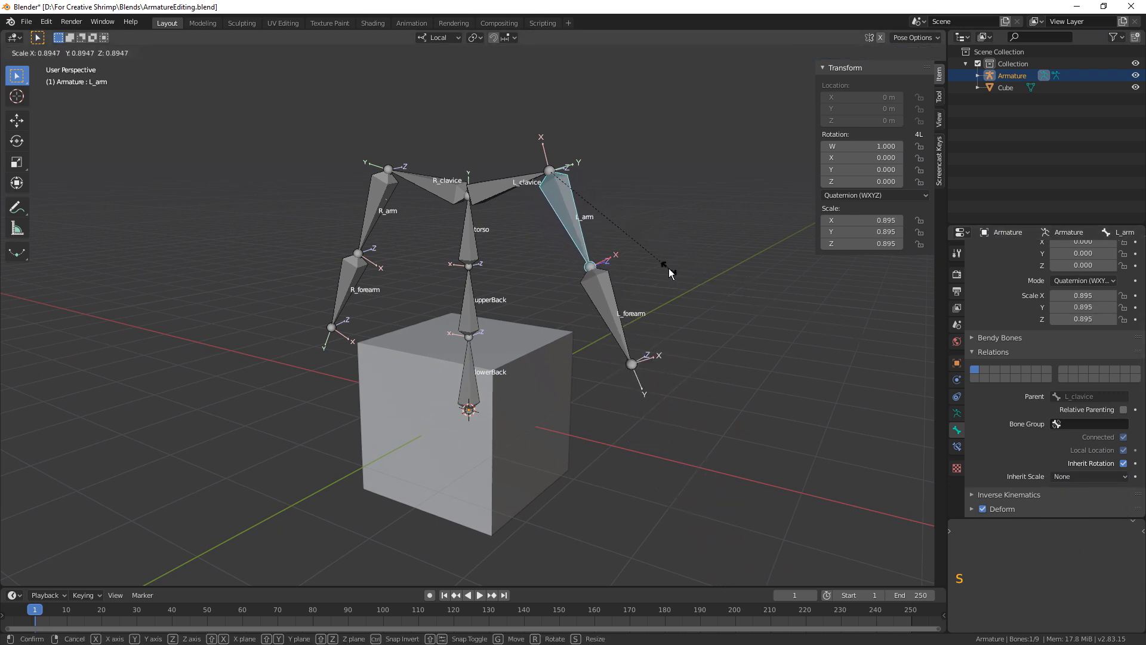
right_click(638, 284)
Scale L_clavice uniformly by 2.645 to test scale inheritance on the arm, and undo the scaling
left_click(510, 186)
key("s")
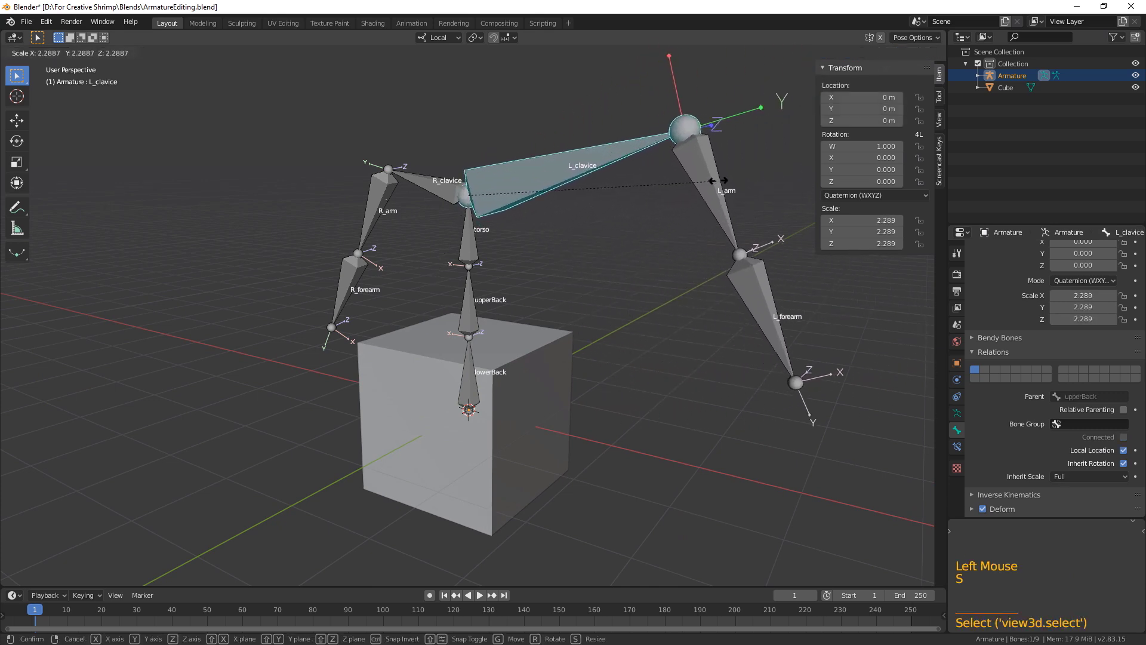
left_click(757, 181)
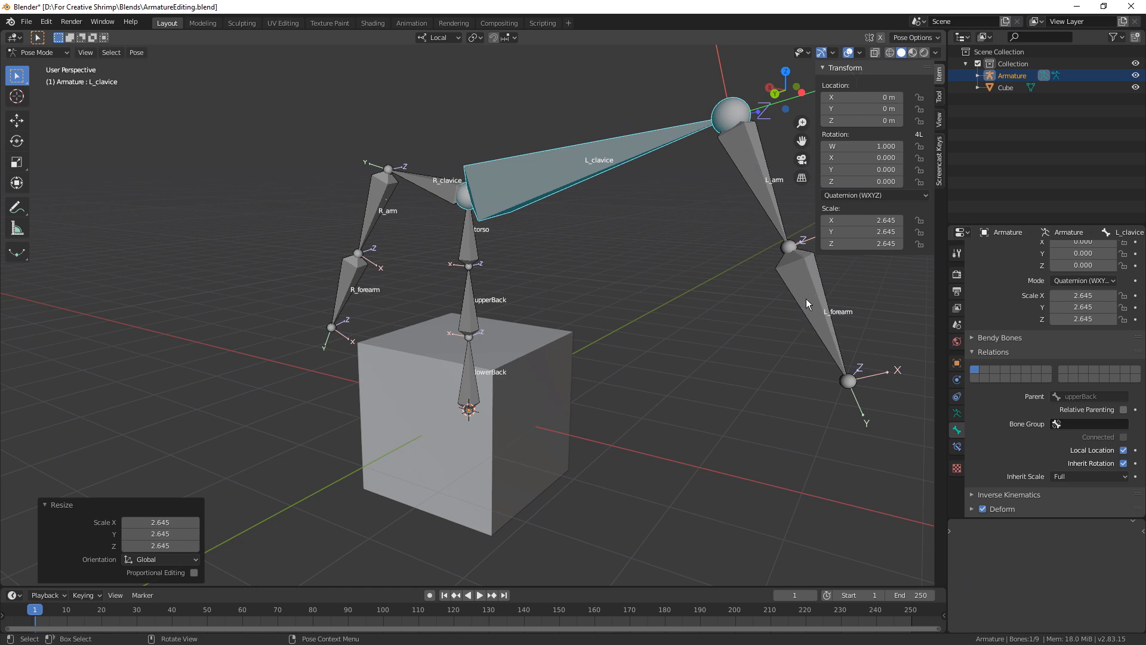
key("ctrl+z")
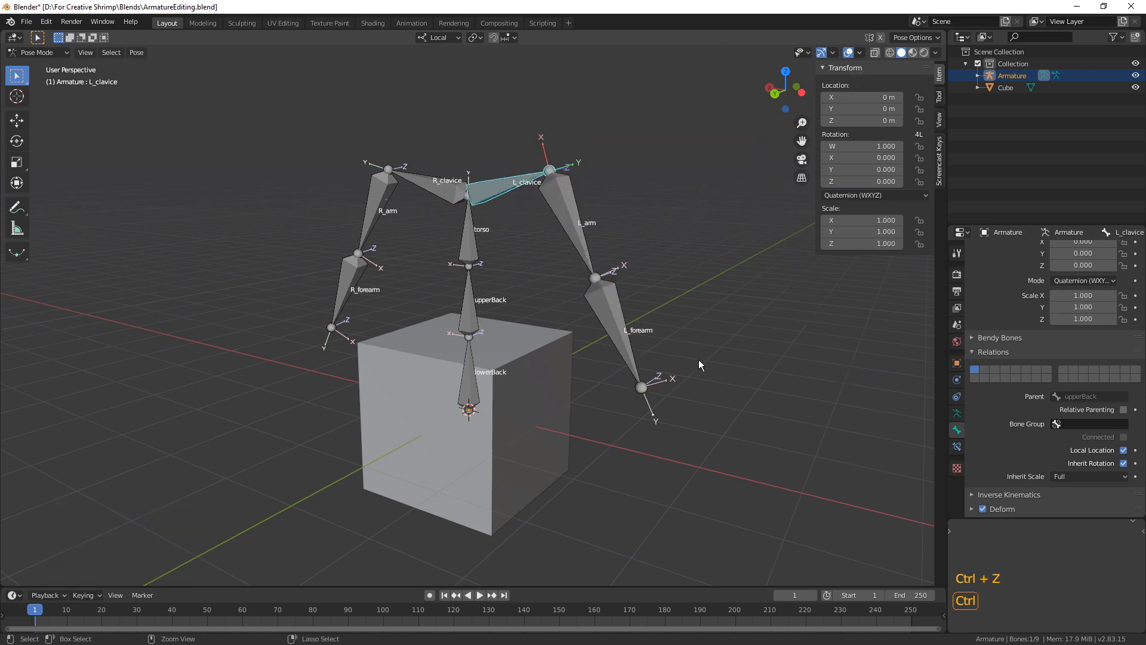
key("ctrl+z")
middle_click_drag(518, 225, 518, 225)
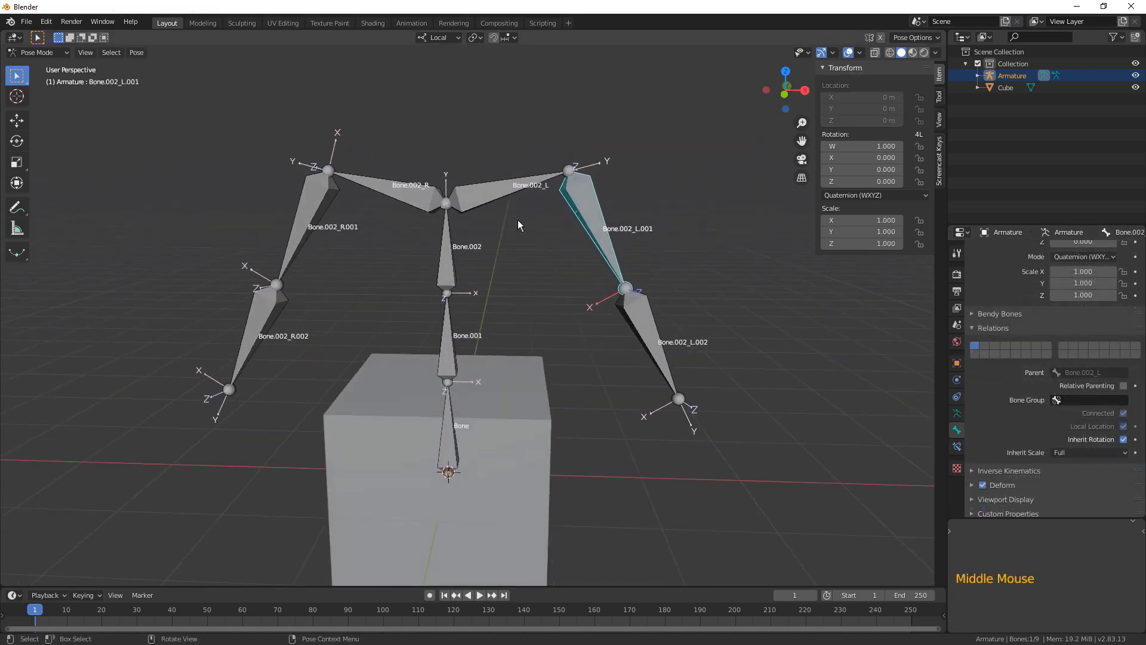
key("Tab")
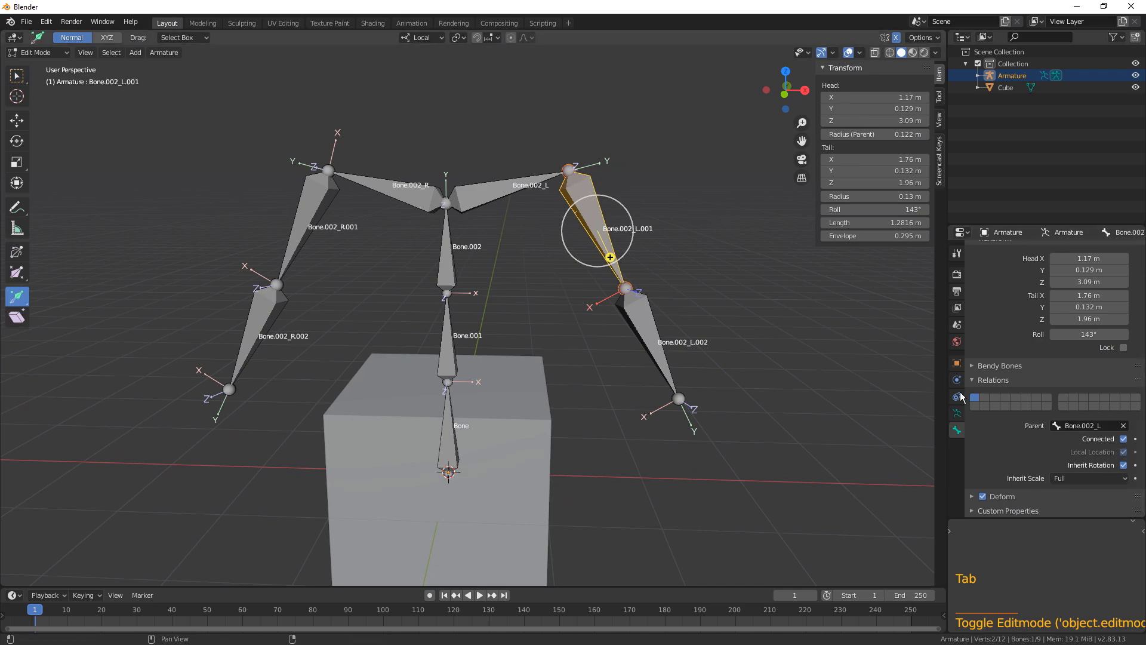
middle_click_drag(671, 326, 660, 326)
middle_click_drag(659, 326, 553, 250, "shift")
middle_click_drag(571, 274, 575, 277, "shift")
key("ctrl+Tab")
mouse_move(654, 300)
middle_mouse_down()
mouse_move(696, 327)
mouse_move(663, 302)
middle_mouse_up()
middle_click_drag(663, 301, 609, 275)
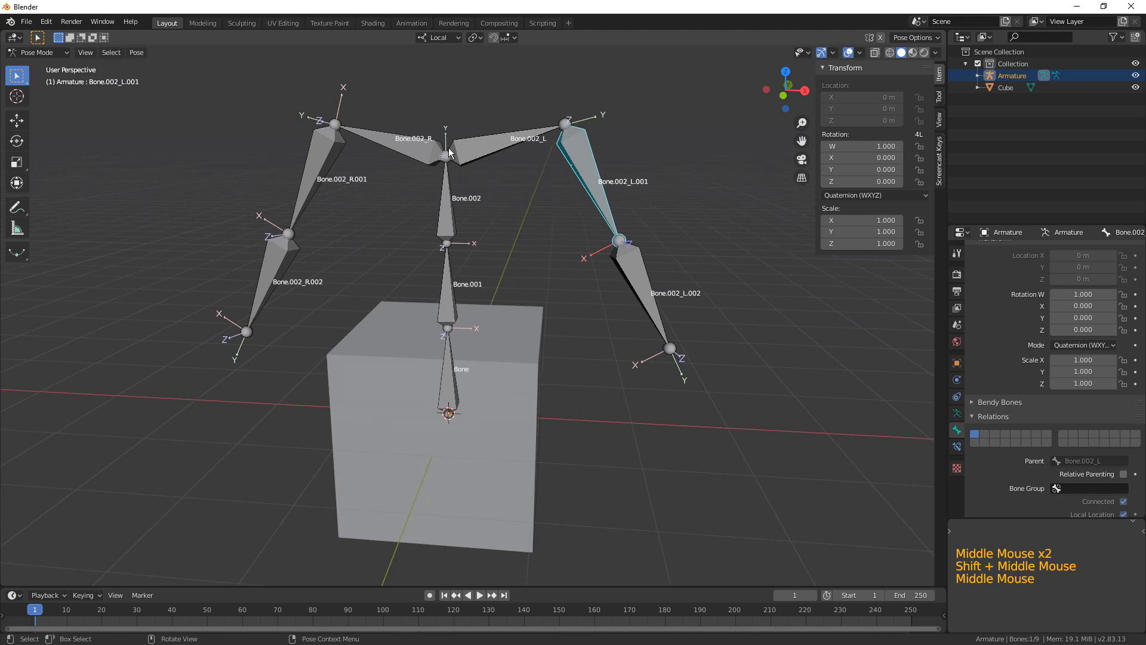
Try deleting Bone.002_R, Bone.002_R.001 and Bone.002_R.002 in Edit Mode while X-Axis Mirror is on, and undo the deletion
left_click(371, 136)
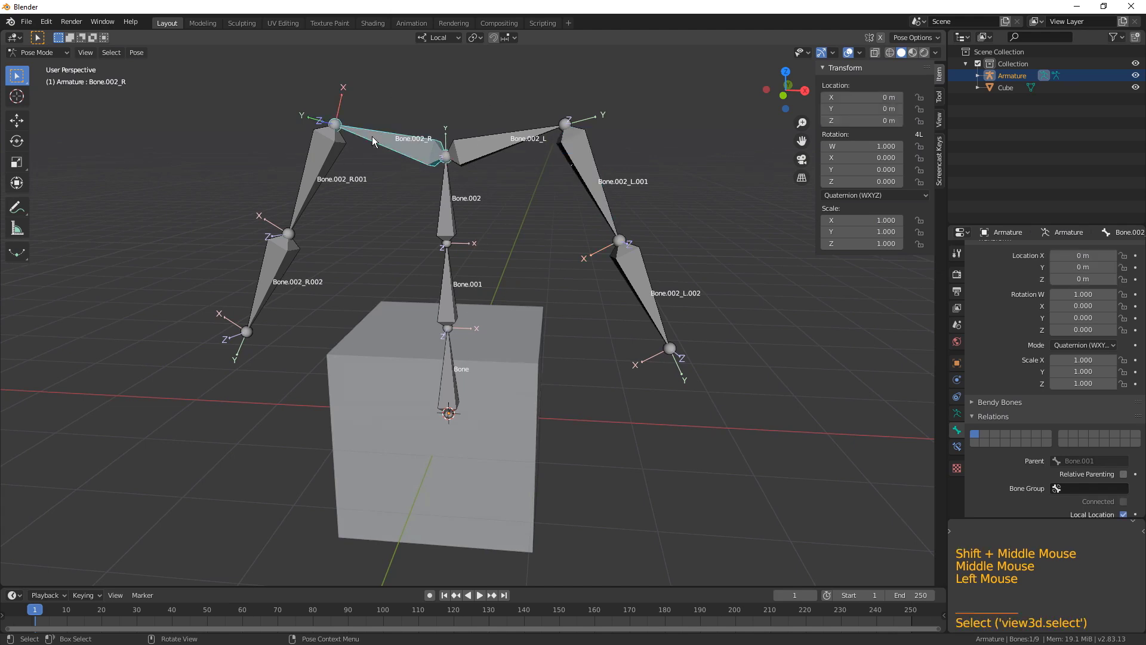
left_click(319, 156, "shift")
left_click(278, 268, "shift")
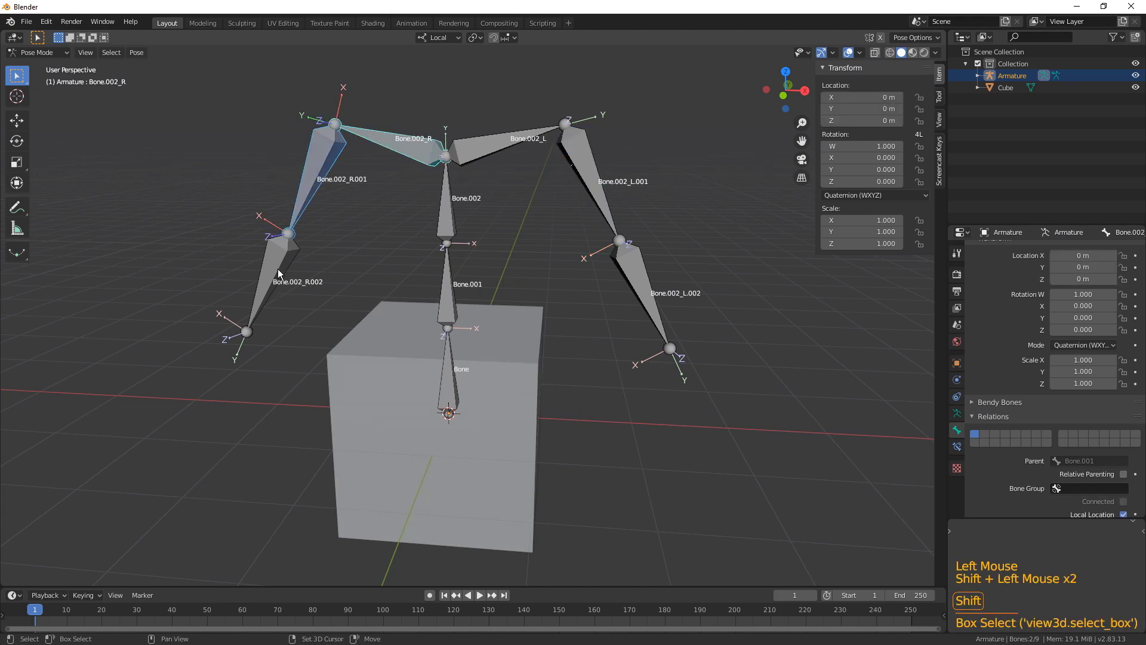
key("Tab")
key("Delete")
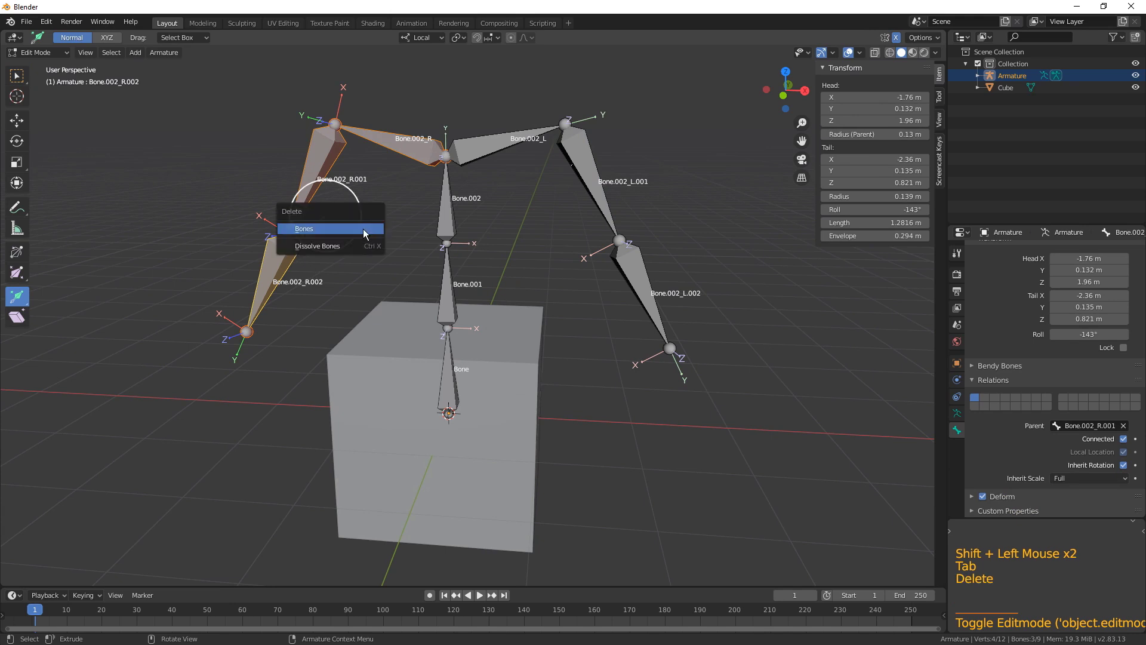
left_click(357, 230)
key("ctrl+z")
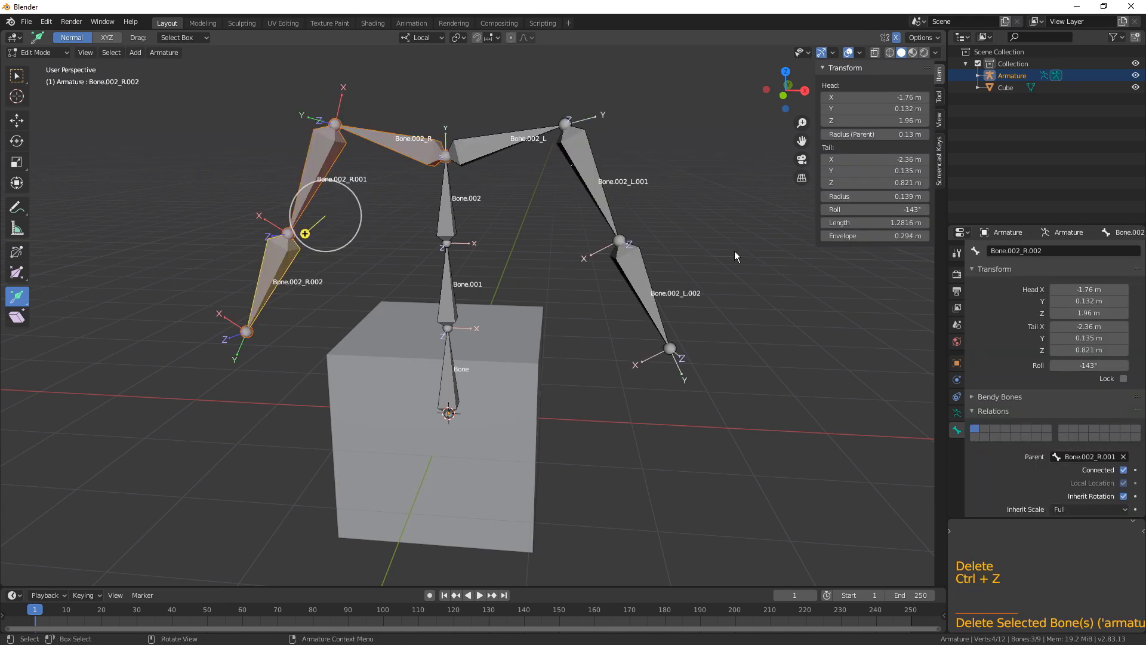
Turn off X-Axis Mirror and test-delete the selected Bone.002_R arm chain, undoing the deletion
left_click(957, 252)
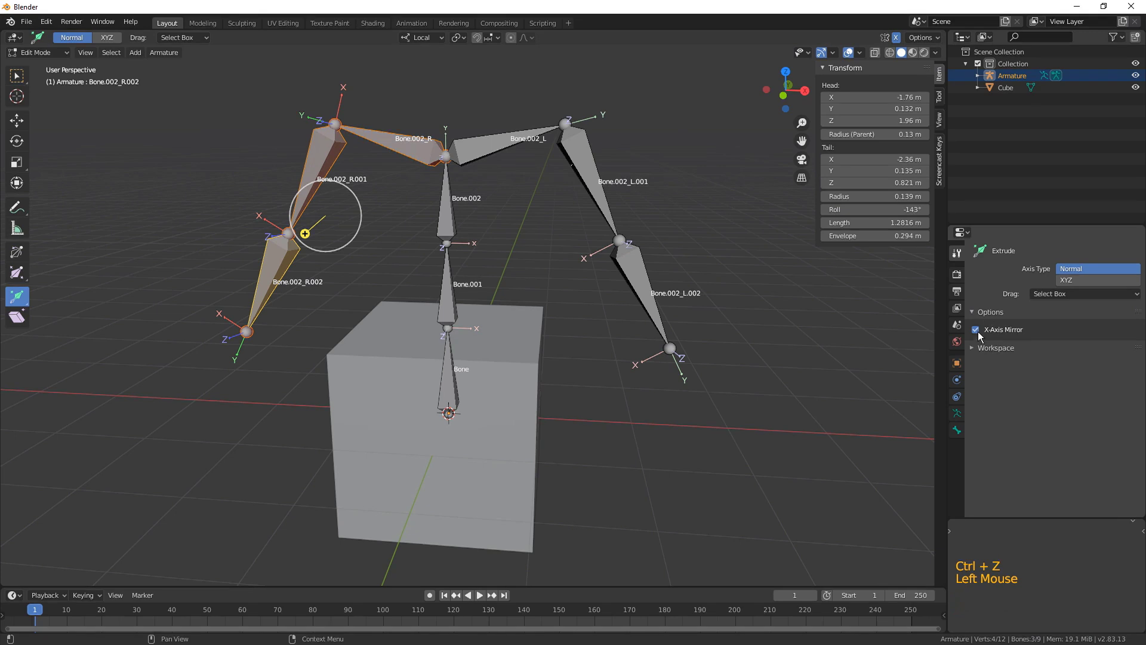
key("Delete")
left_click(342, 178)
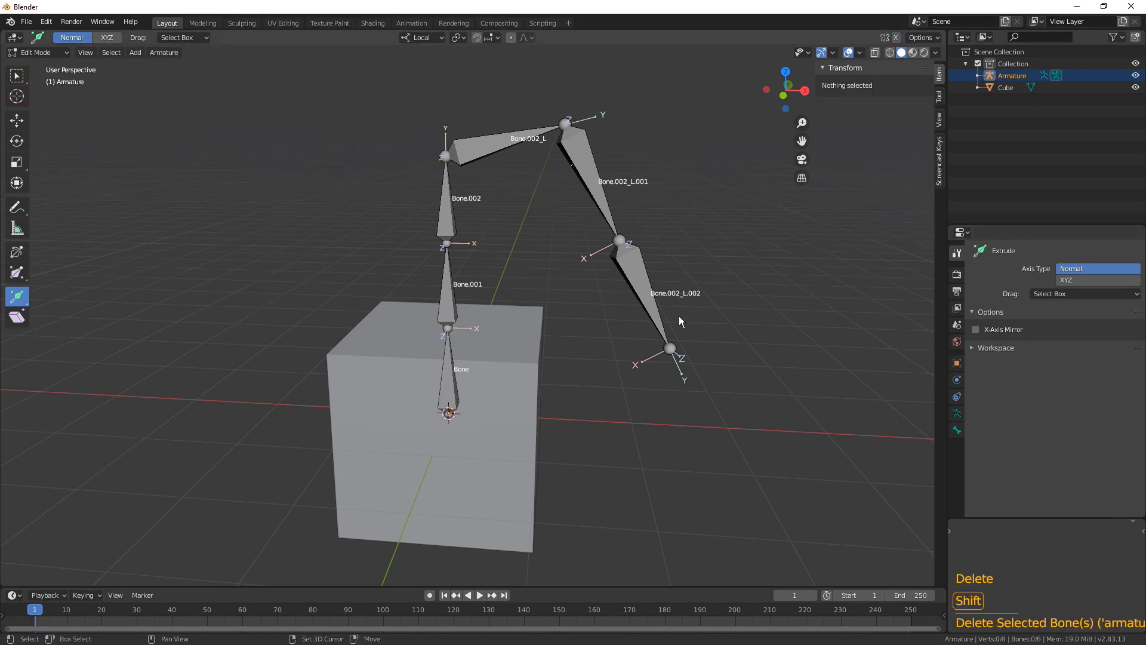
middle_click_drag(687, 309, 634, 333, "shift")
left_click(460, 166)
middle_click_drag(567, 188, 590, 237, "shift")
middle_click_drag(769, 100, 627, 260)
key("ctrl+z")
key("ctrl+z")
key("ctrl+z")
Examine the armature from the front and back to compare the L_ and R_ arm bones, and check the Pose Options
middle_click_drag(553, 268, 499, 242)
scroll(499, 242, "up", 2)
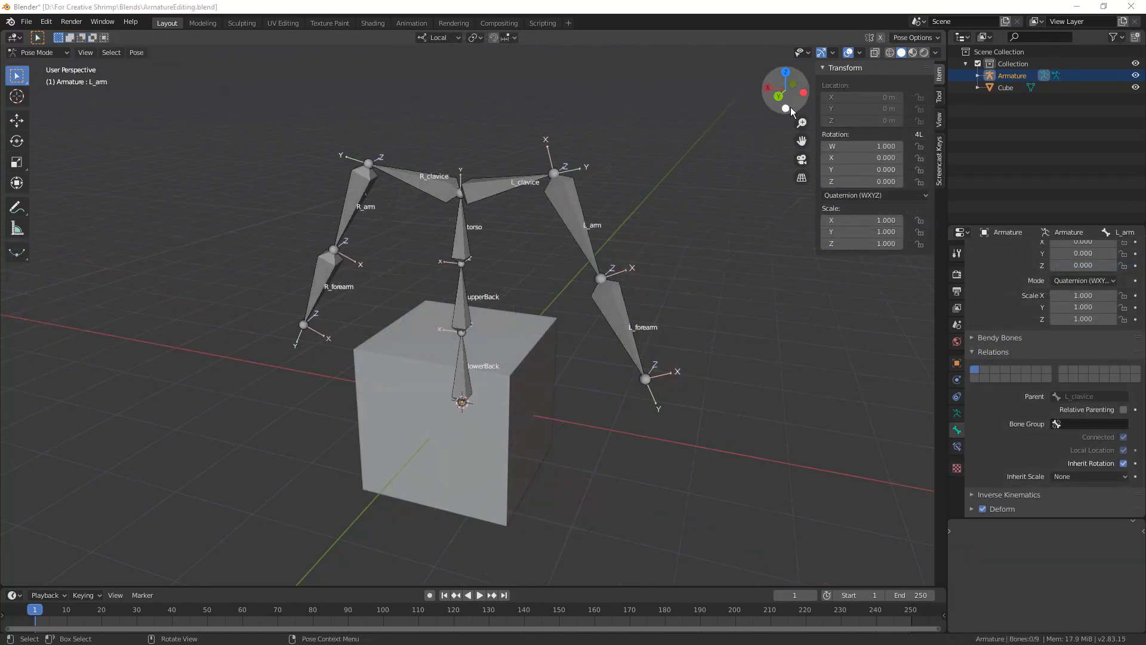
middle_click_drag(779, 215, 786, 176)
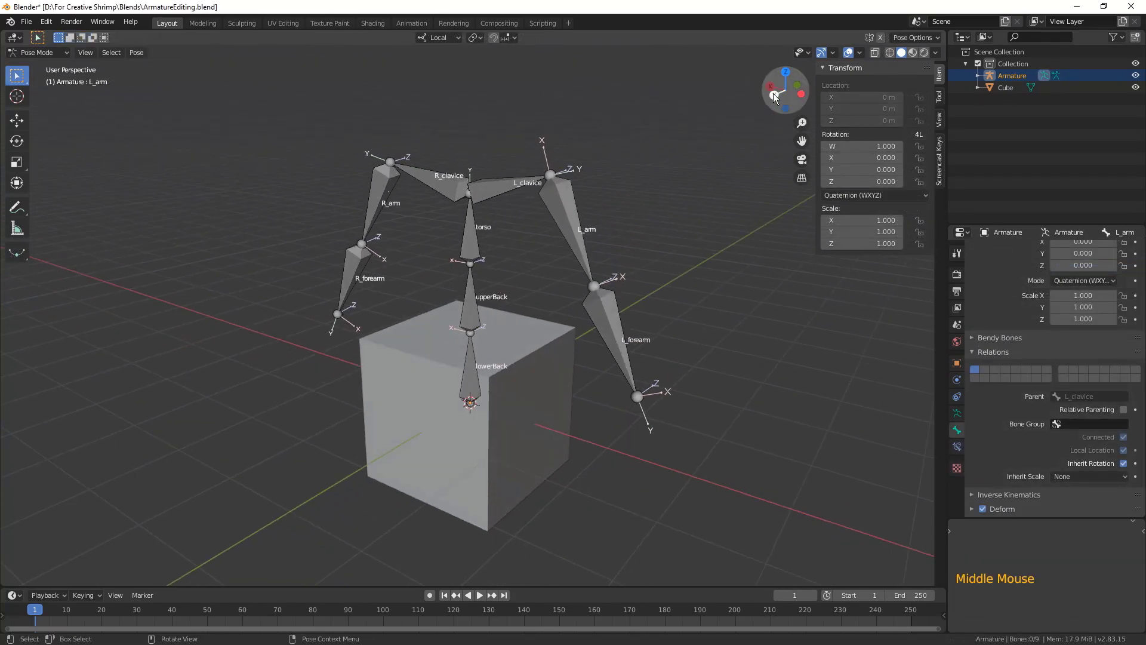
middle_click_drag(774, 98, 507, 166)
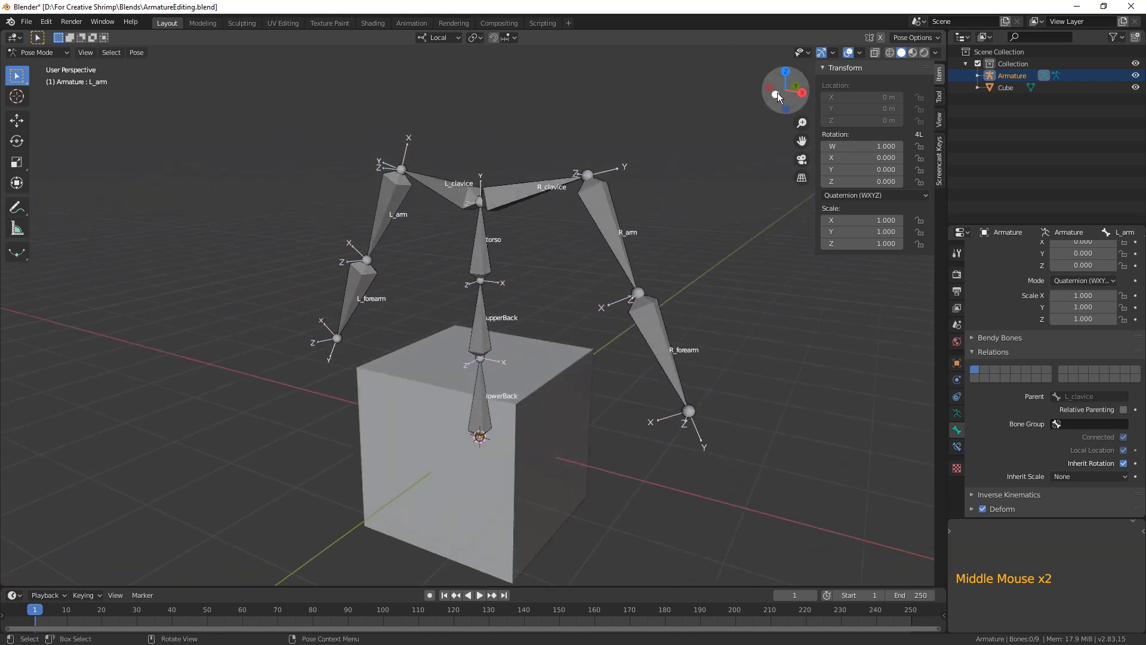
middle_click_drag(772, 97, 798, 133)
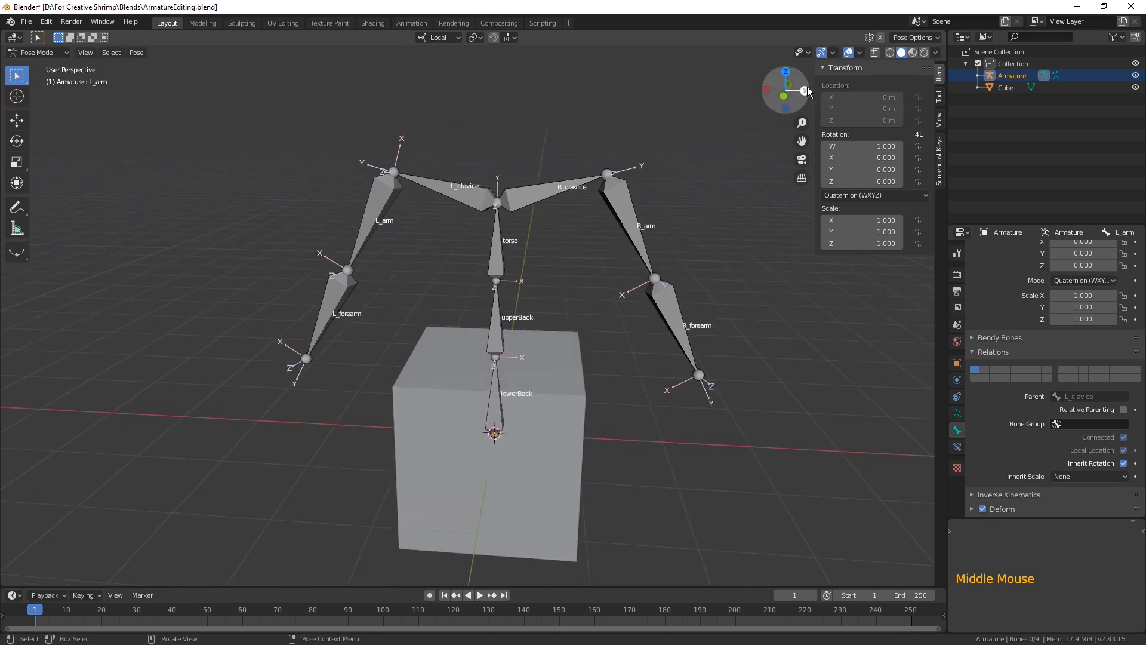
middle_click_drag(773, 156, 755, 157)
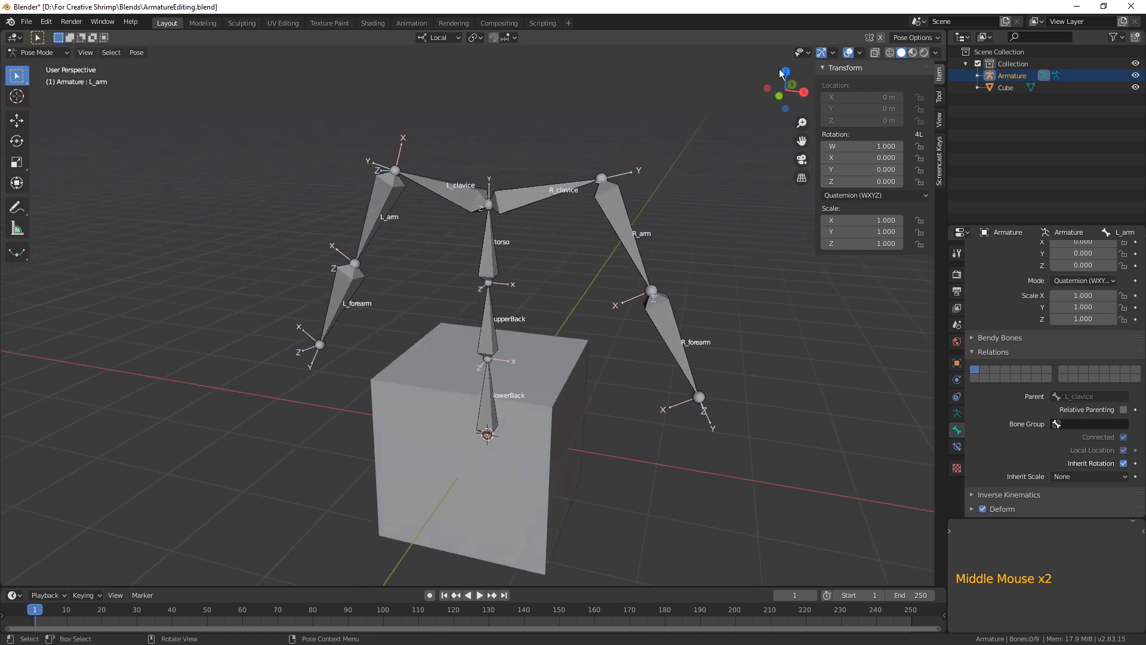
middle_click_drag(754, 227, 745, 212)
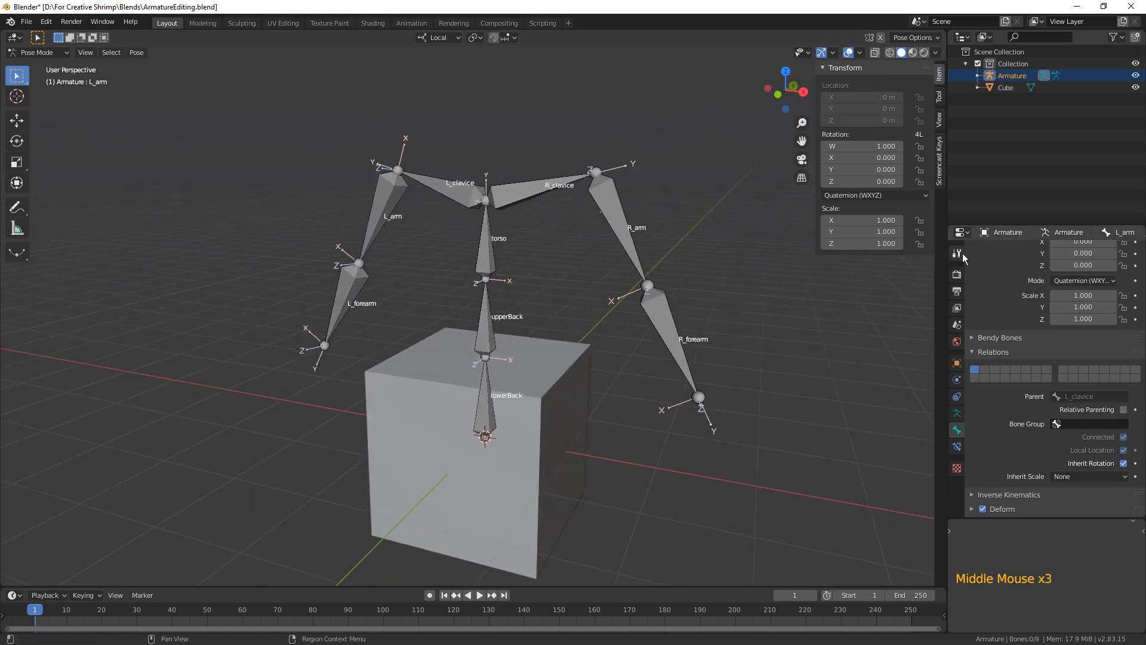
left_click(959, 254)
middle_click_drag(696, 306, 592, 306)
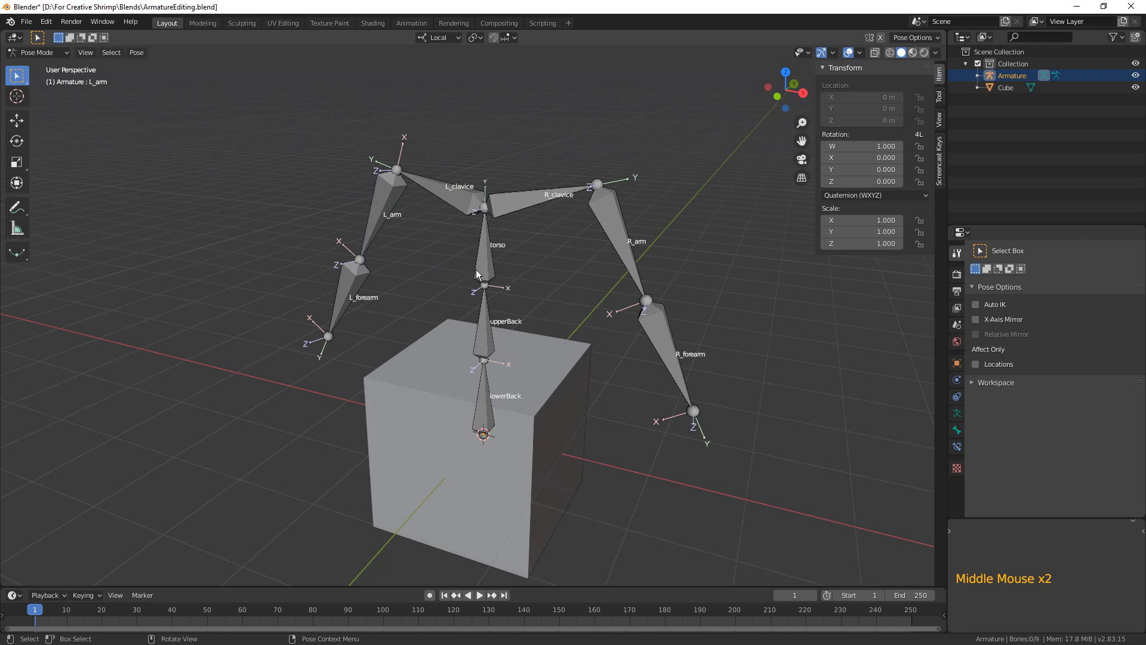
middle_click_drag(470, 297, 736, 296)
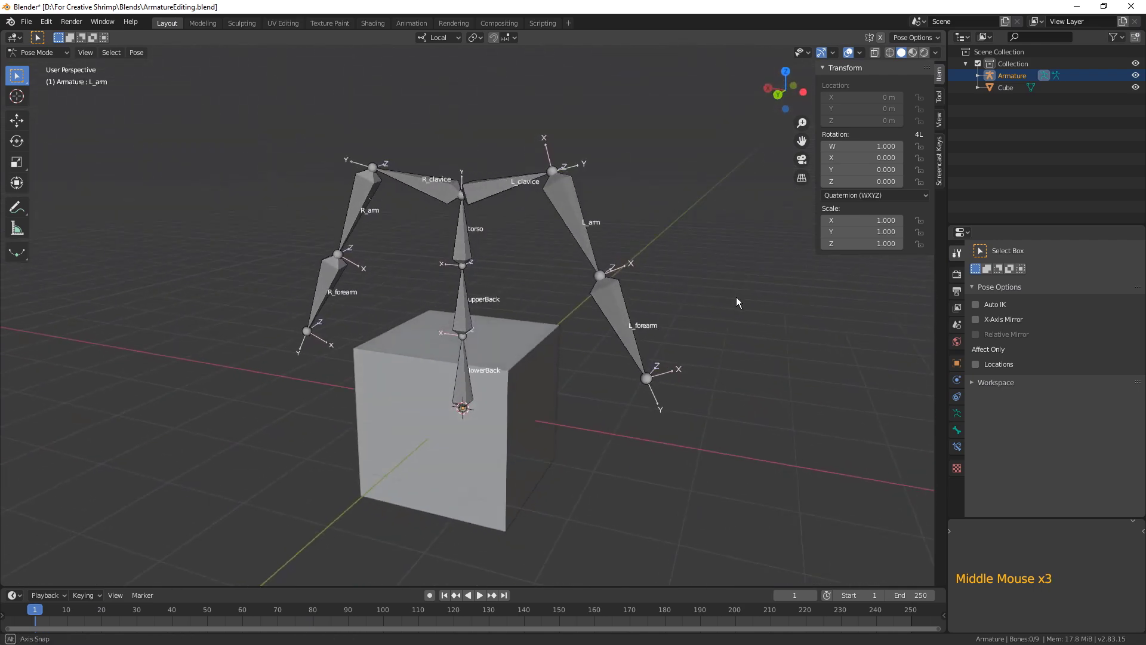
scroll(692, 320, "up", 1)
middle_click_drag(662, 317, 650, 314)
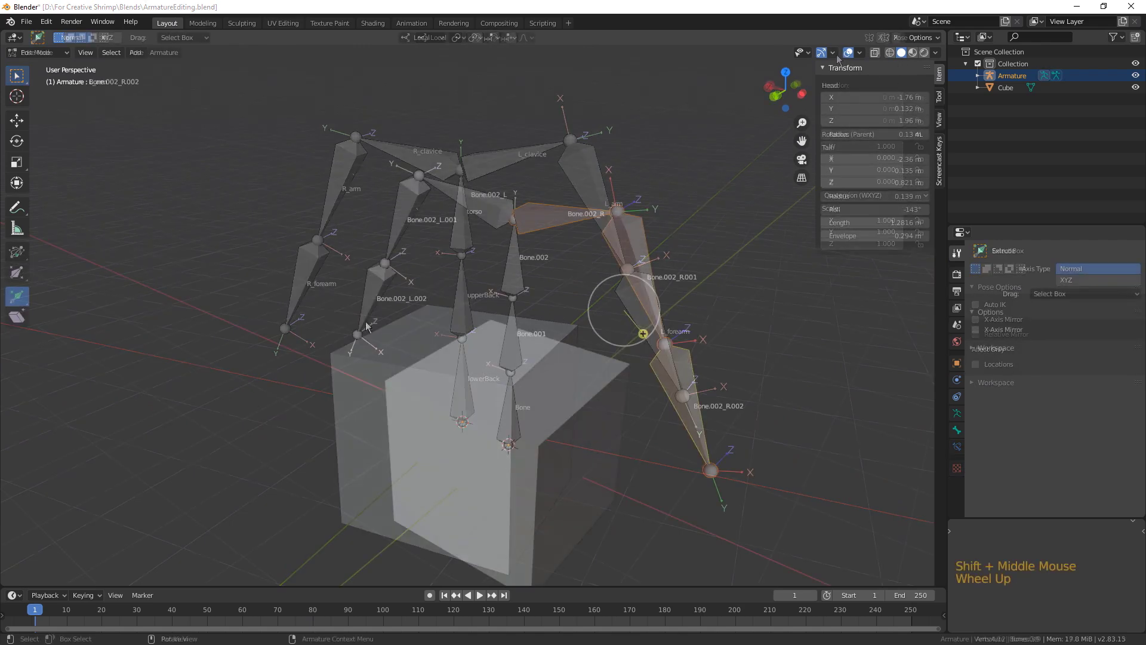
Delete the arm chain Bone.002_L, Bone.002_L.001 and Bone.002_L.002 from the armature
left_click(340, 316)
left_click(382, 227, "shift")
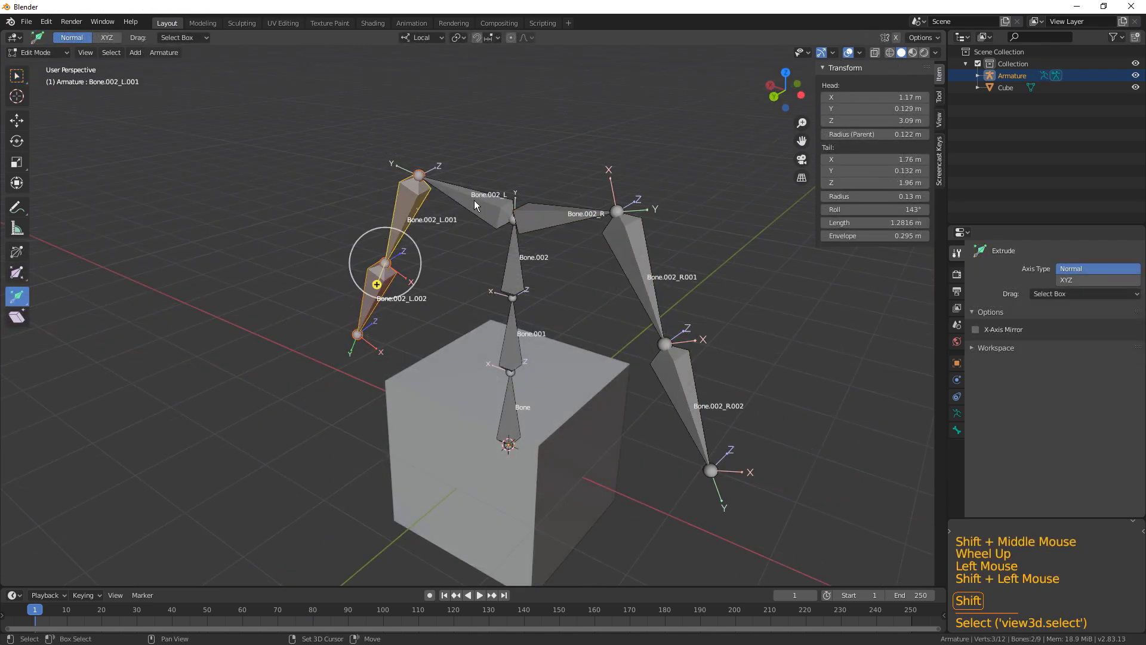
left_click(454, 200, "shift")
middle_click(539, 257)
middle_click_drag(539, 252, 513, 245)
key("Delete")
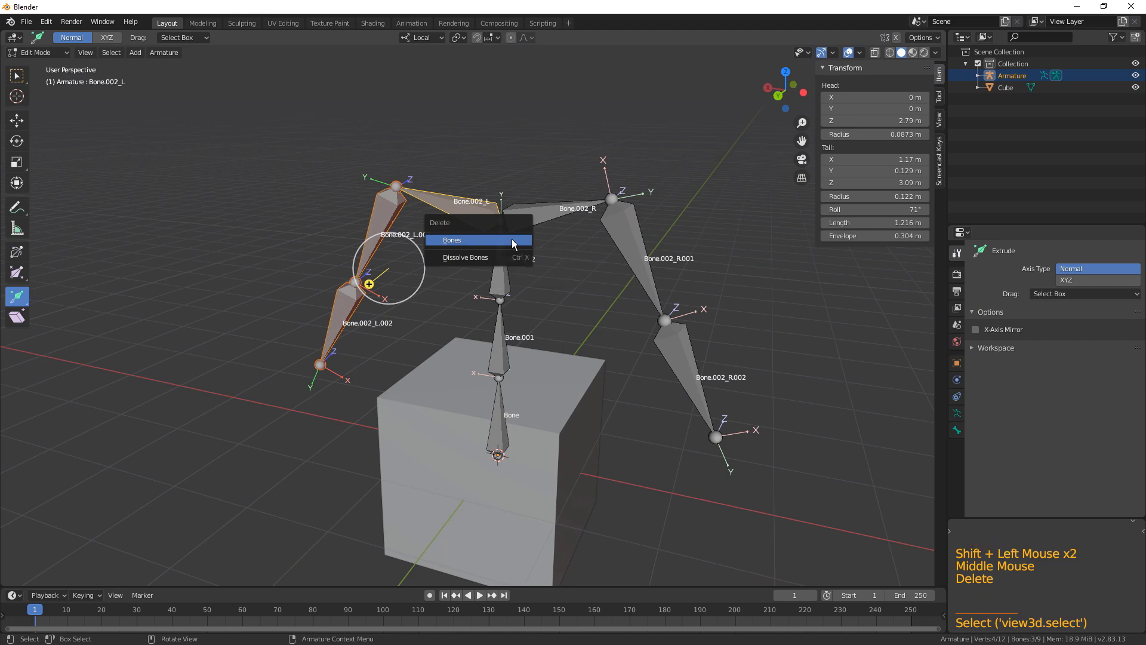
left_click(512, 240)
Rename the lowest bone of the remaining arm, Bone.002_R.002, as L_forearm
left_click(579, 207)
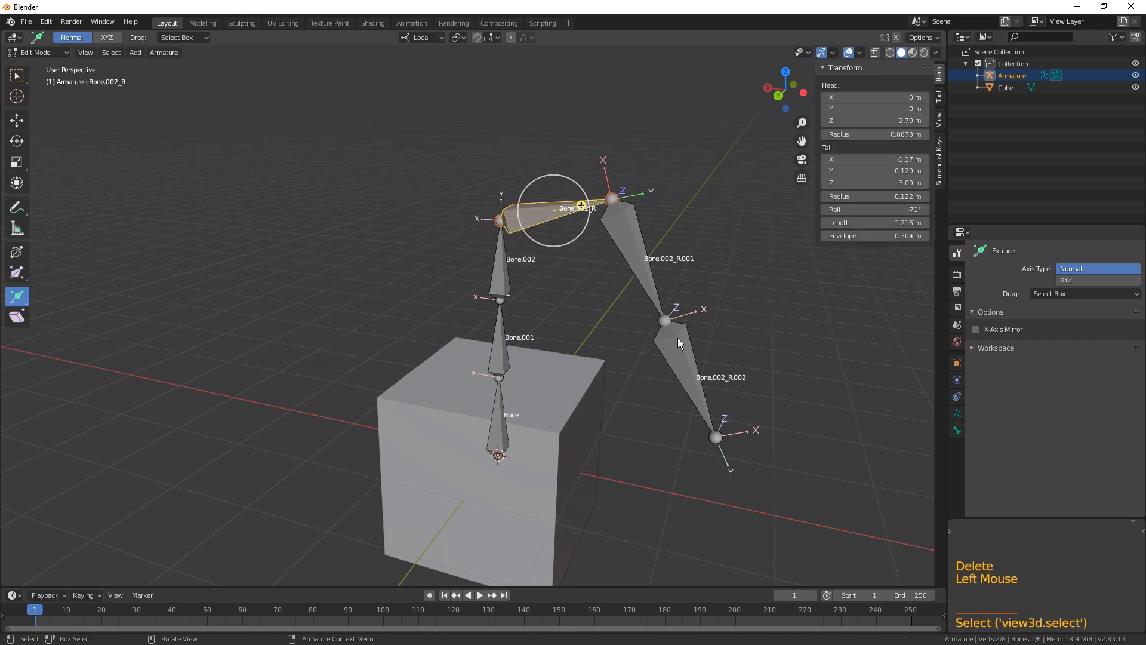
middle_click_drag(665, 314, 717, 350)
left_click(689, 370)
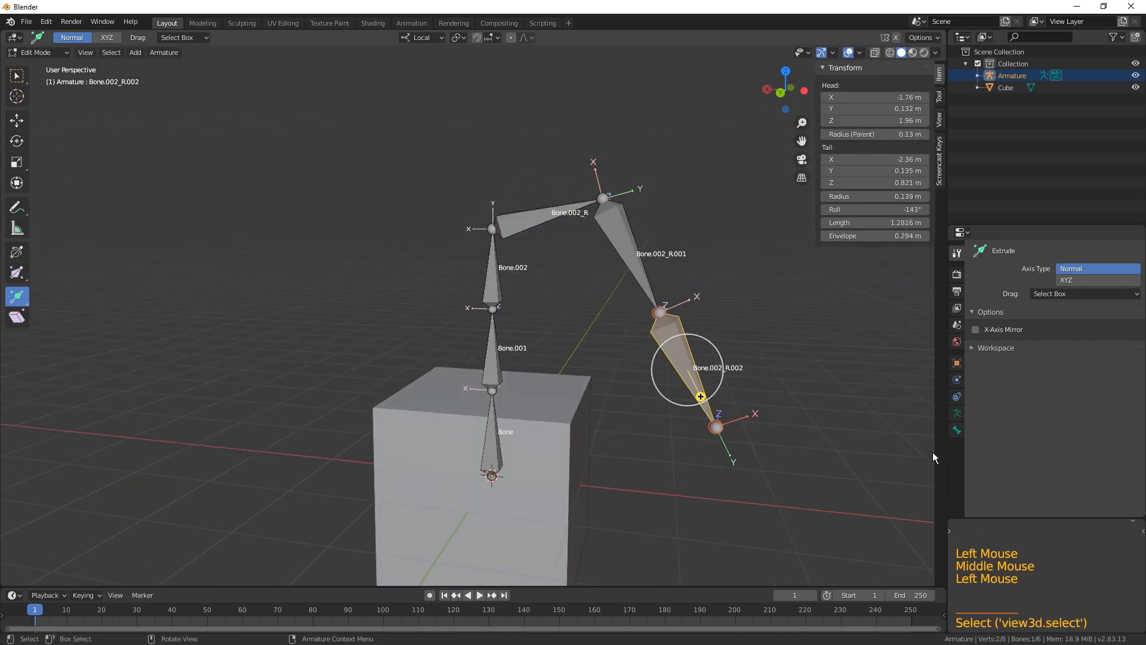
left_click(957, 430)
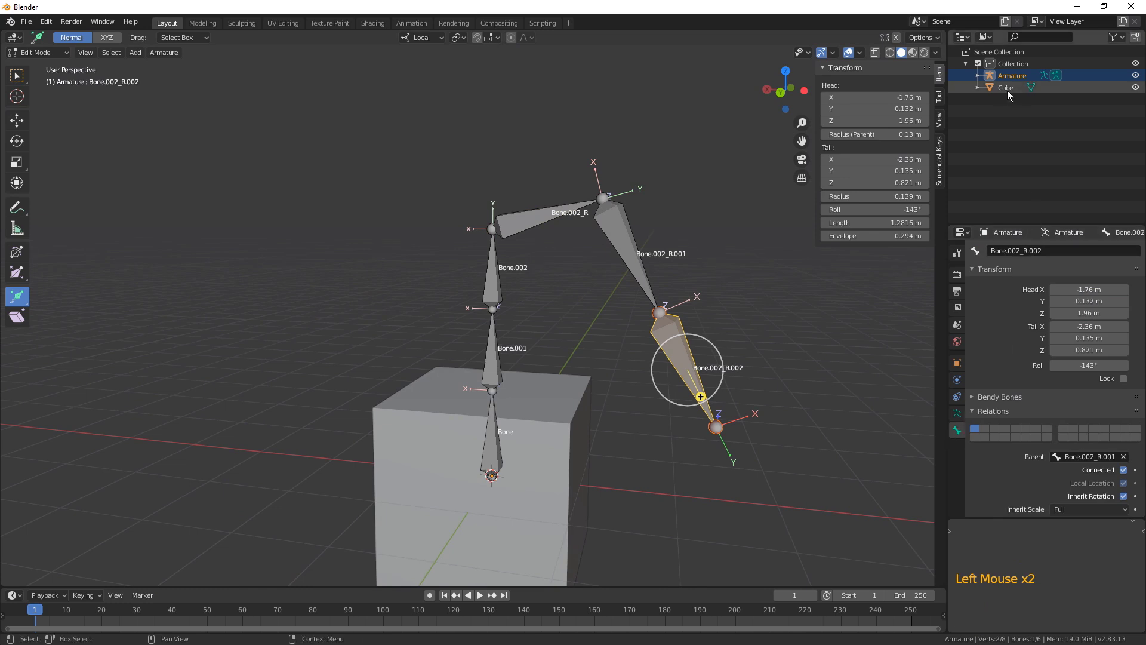
left_click(977, 77)
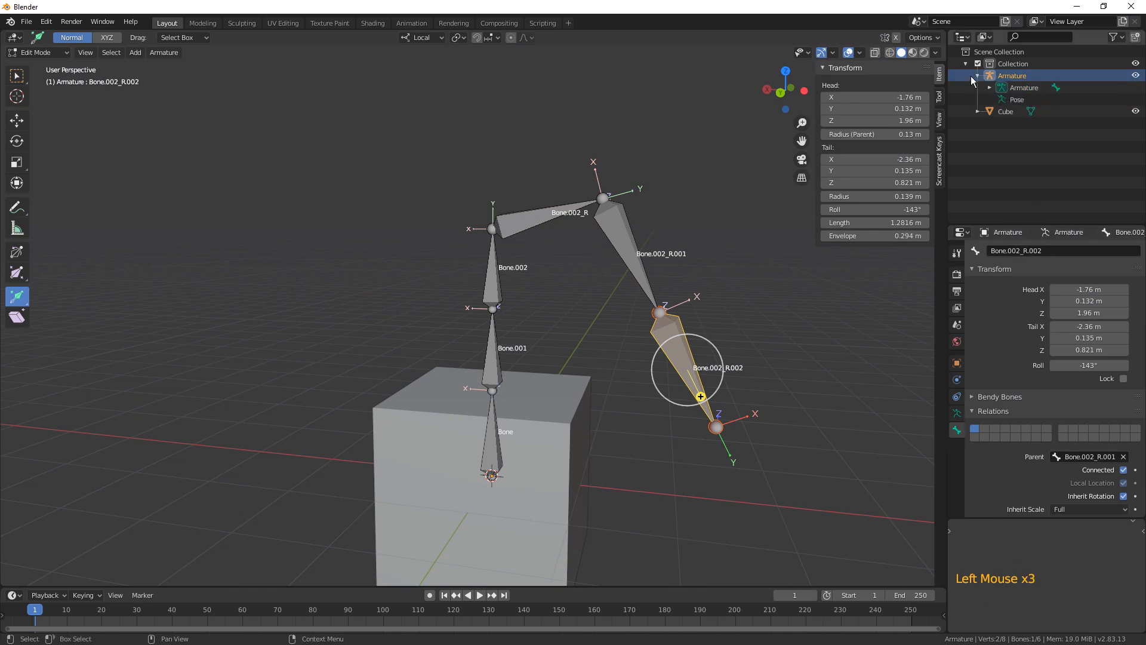
left_click(978, 76)
left_click(1050, 250)
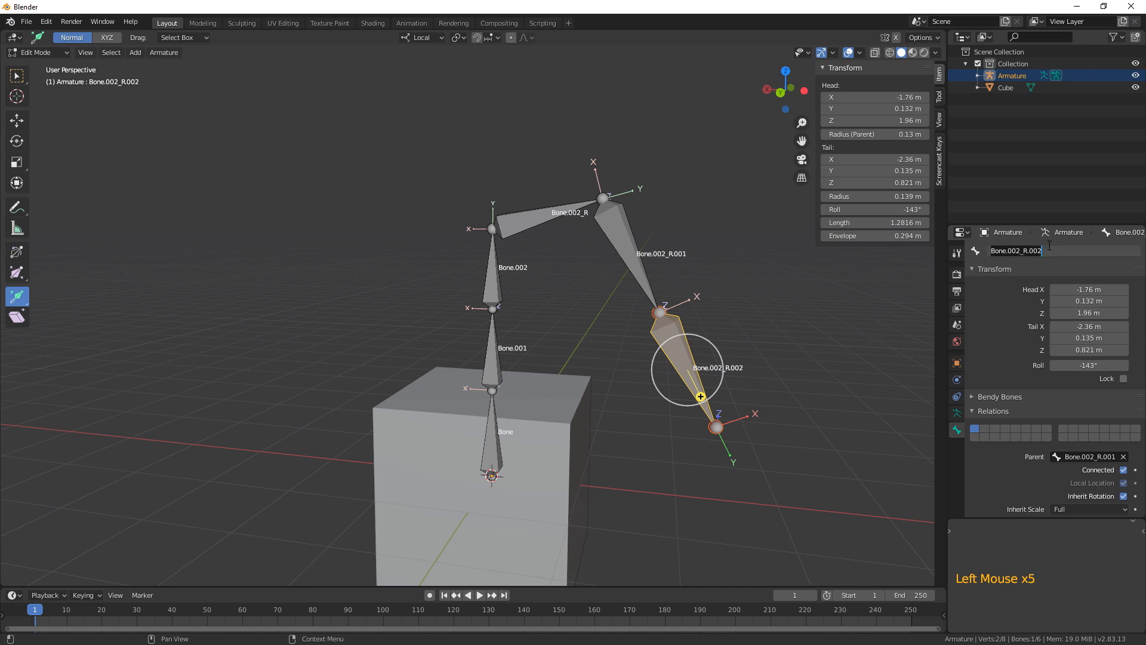
type("L_fore")
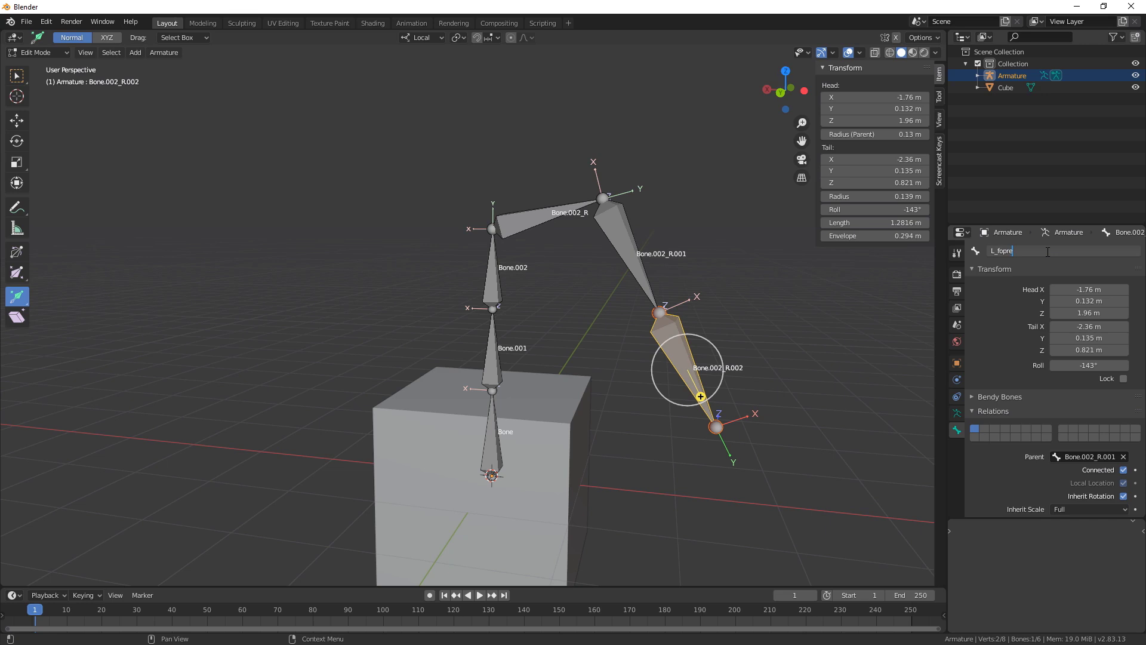
key("BackSpace")
key("BackSpace")
key("Return")
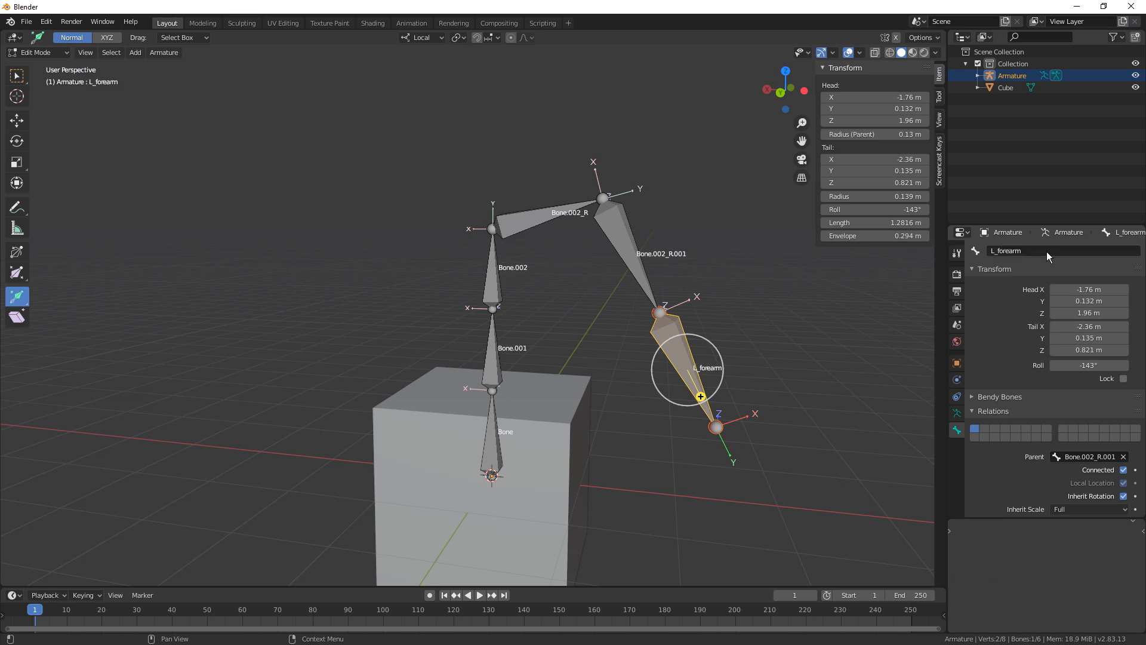
Rename the upper arm bone Bone.002_R.001 as L_arm
left_click(702, 265)
double_click(1073, 252)
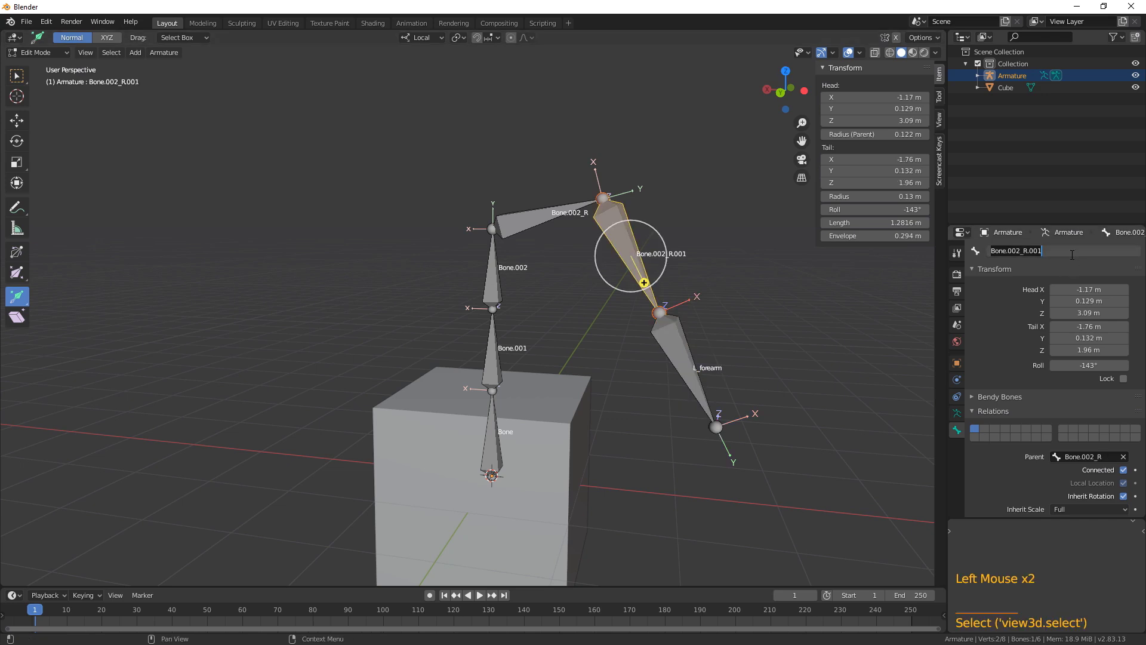
type("L_arm")
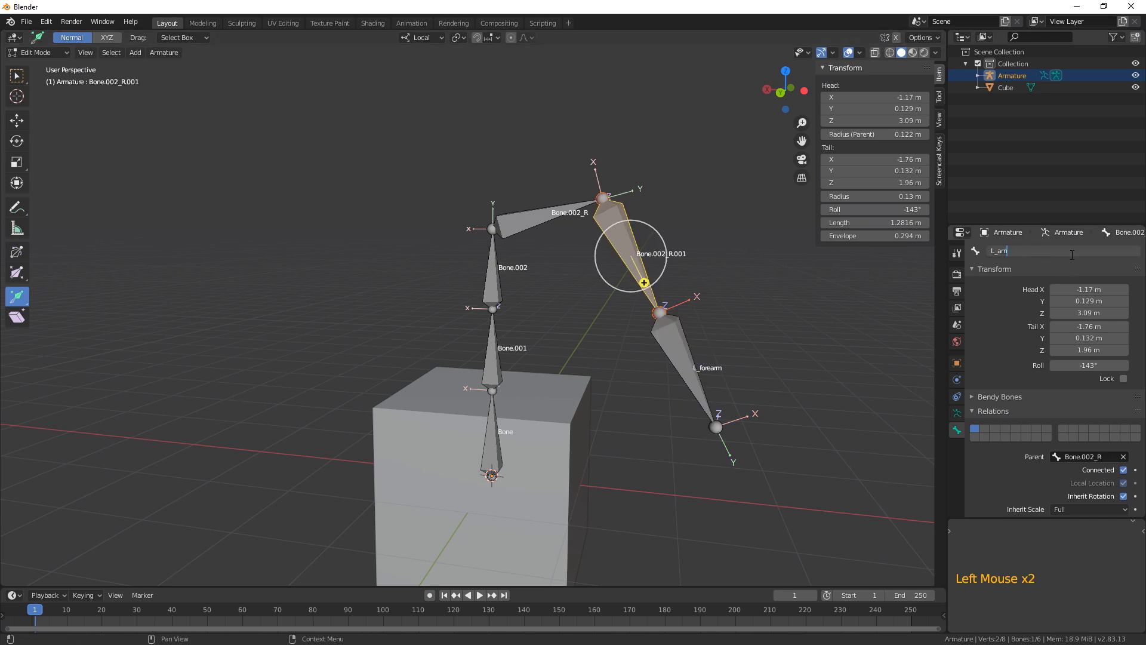
key("BackSpace")
type("m")
key("Return")
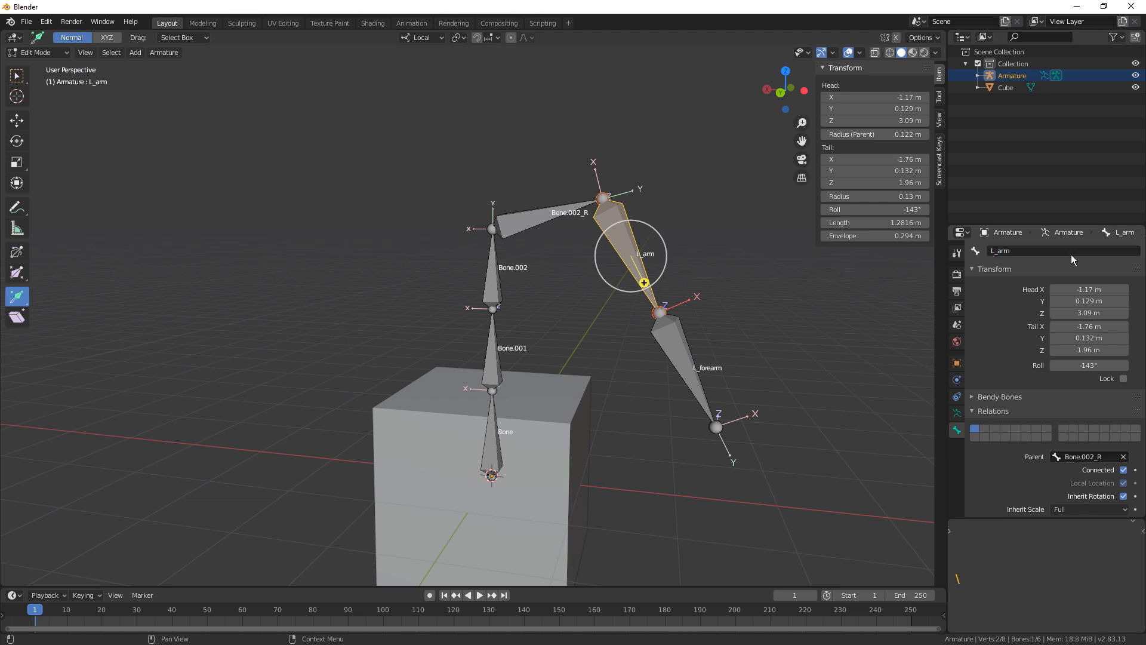
Rename the shoulder bone Bone.002_R as L_clavice
left_click(575, 207)
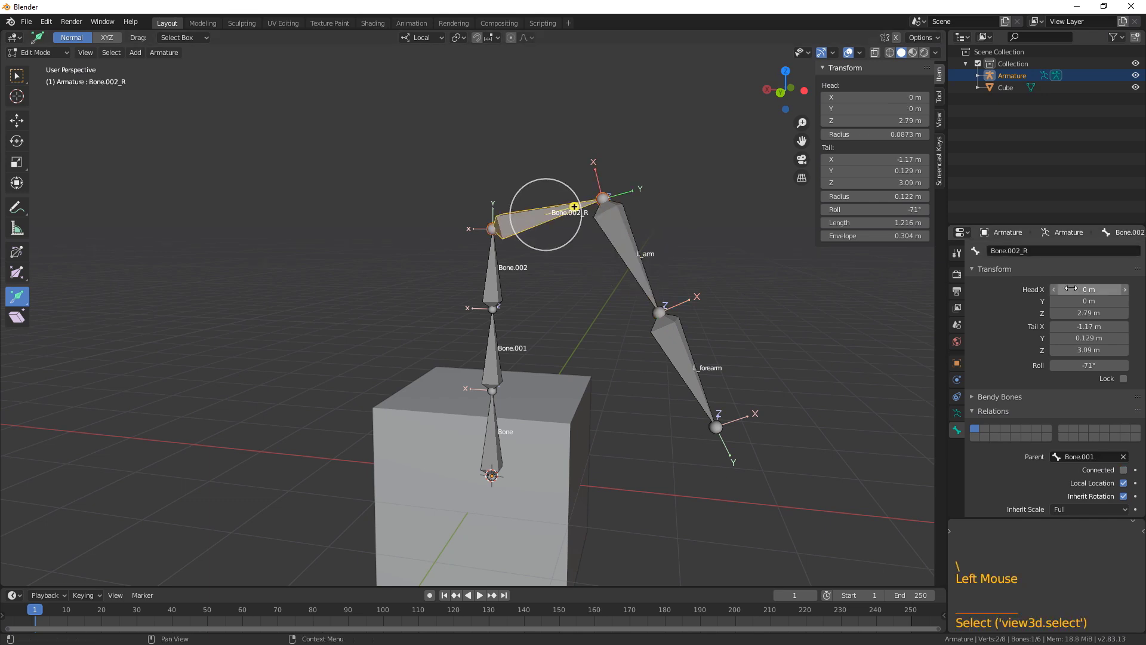
left_click(1051, 251)
type("L_clavice")
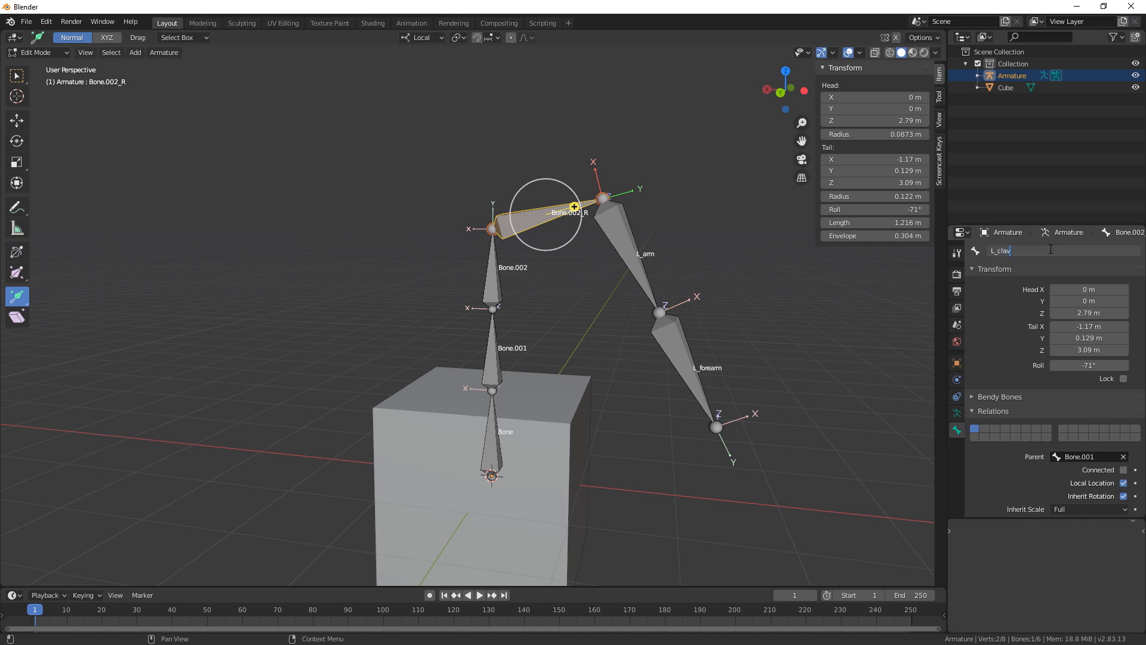
key("Return")
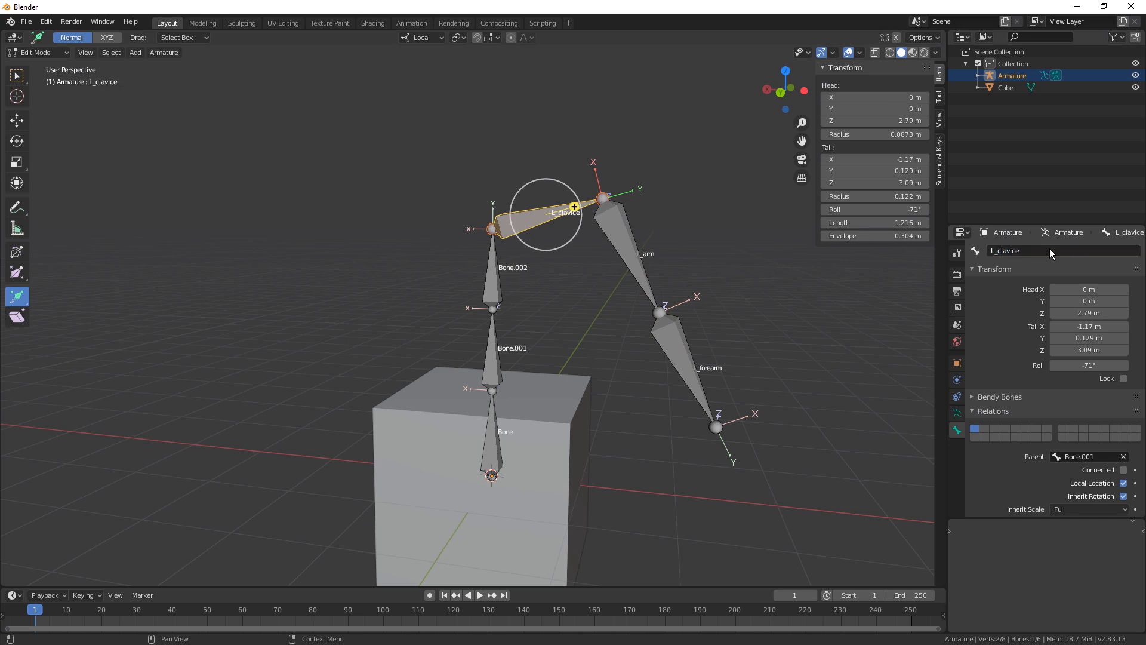
Select the L_clavice, L_arm and L_forearm bones together and mirror them to the other side with Symmetrize
middle_click_drag(642, 261, 652, 272)
left_click(639, 246, "shift")
left_click(654, 334, "shift")
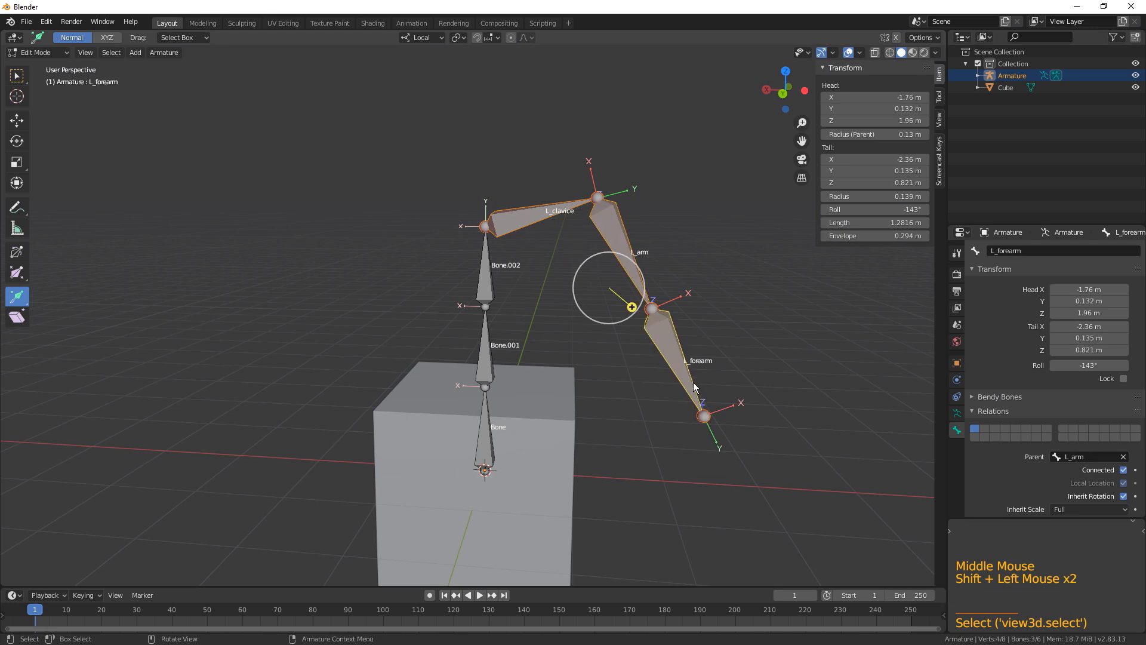
left_click(164, 53)
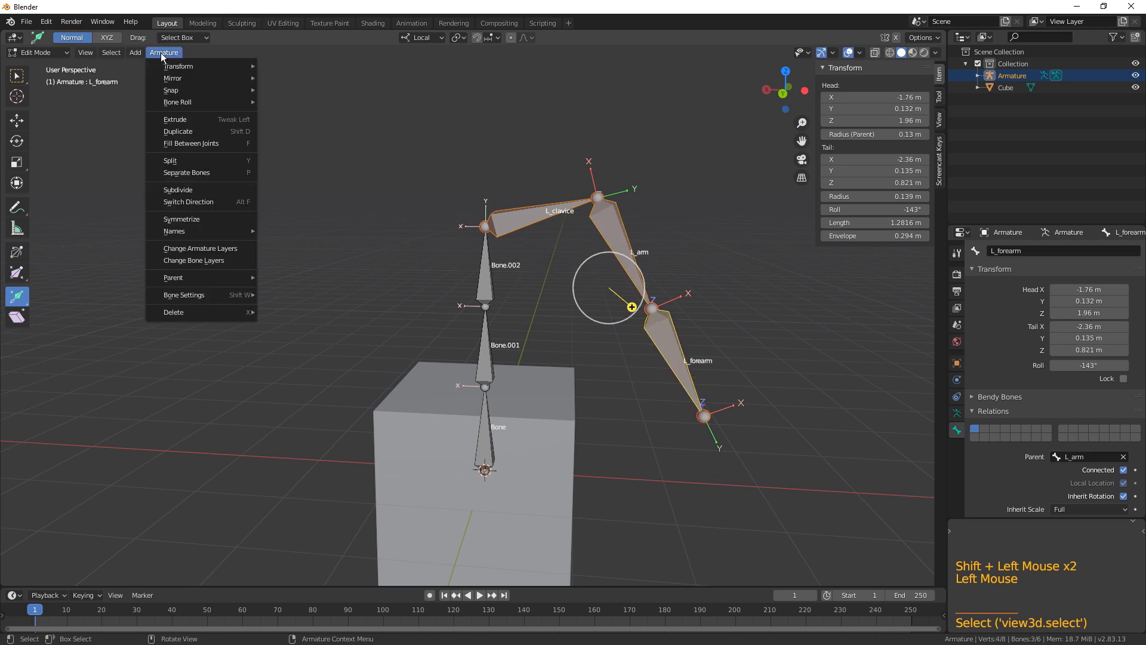
left_click(187, 221)
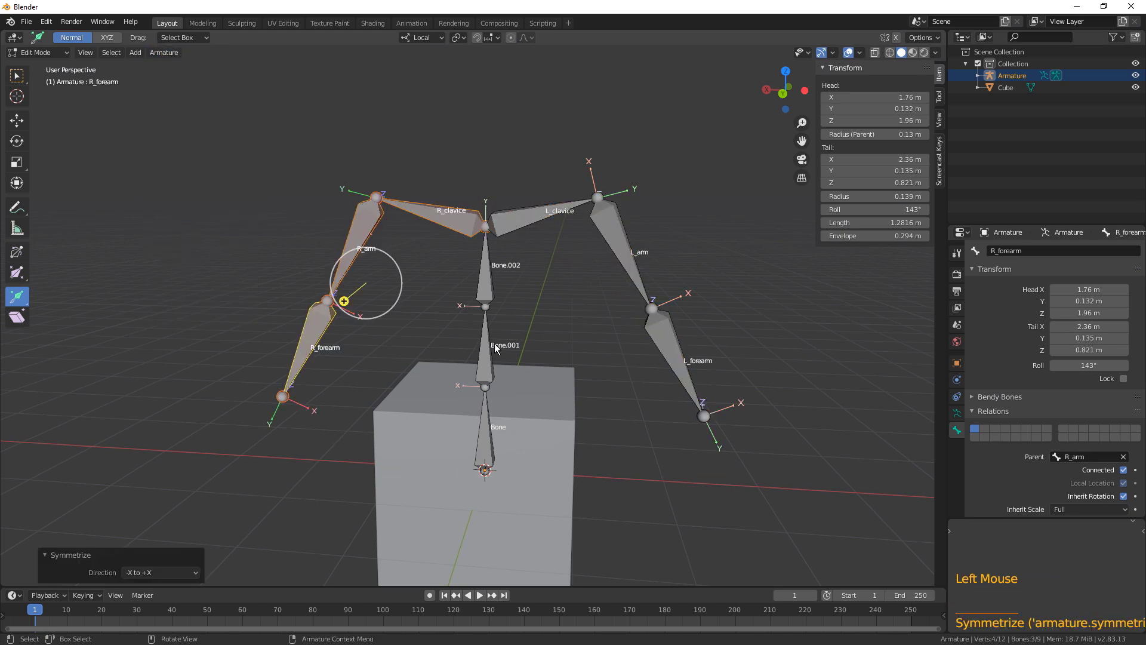
Select the mirrored forearm and the two clavicle bones in turn to compare the names on both sides
left_click(308, 352)
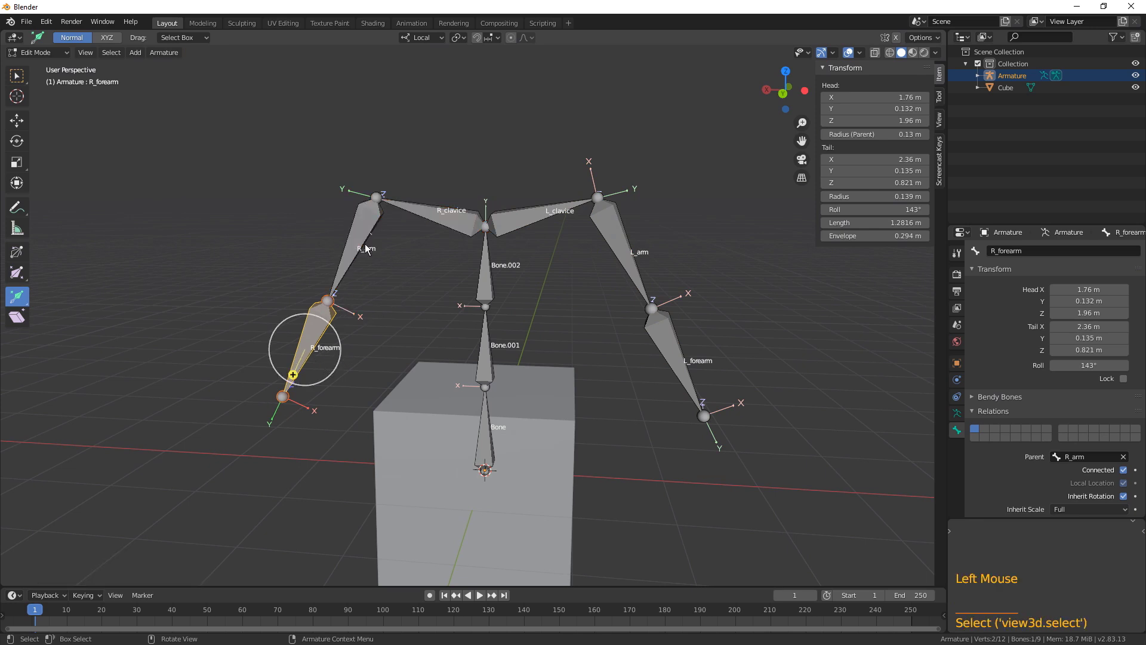
left_click(547, 215)
left_click_drag(434, 211, 432, 221)
middle_click_drag(411, 298, 499, 284)
Switch the armature to Pose Mode and select the L_forearm bone
key("Tab")
left_click(635, 340)
middle_click_drag(635, 340, 679, 317, "shift")
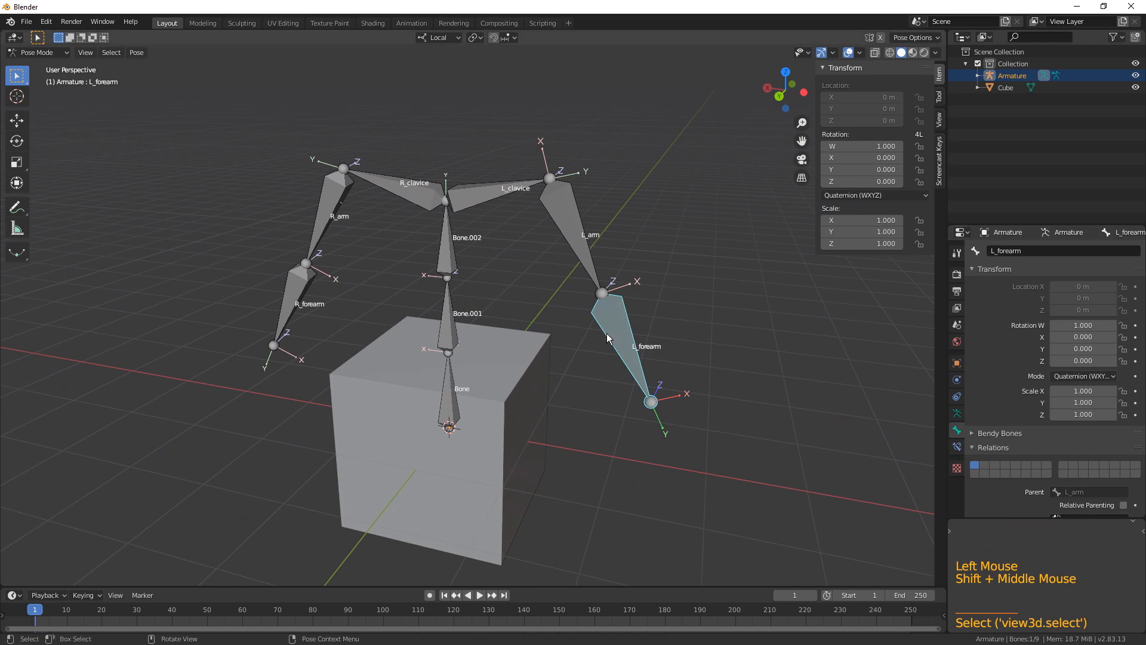
middle_click_drag(554, 234, 654, 383)
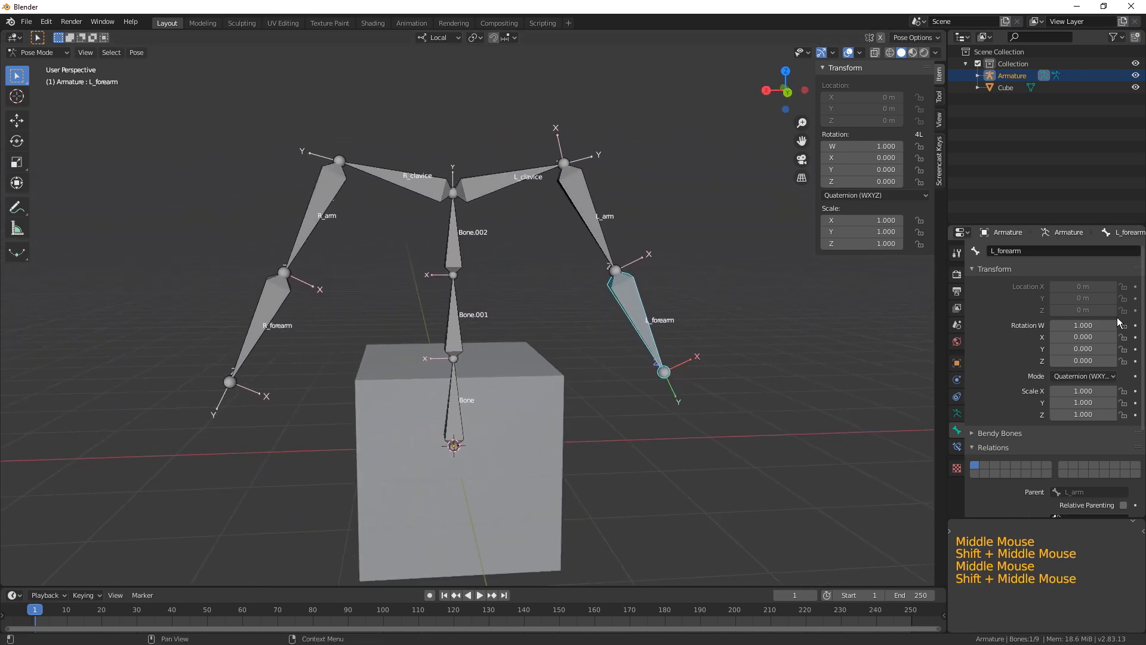
Display the active tool's pose options, including X-Axis Mirror, and examine both arms from several angles
left_click(957, 276)
left_click(958, 255)
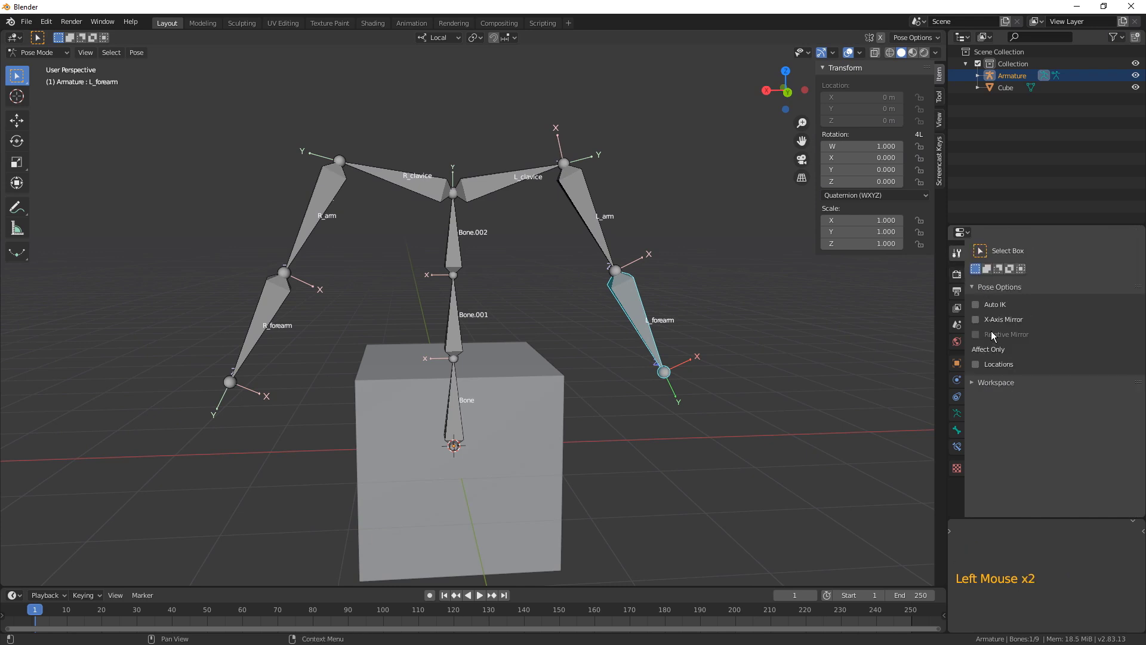
middle_click_drag(746, 276, 712, 307)
middle_click_drag(711, 312, 696, 318, "shift")
middle_click_drag(615, 305, 622, 363)
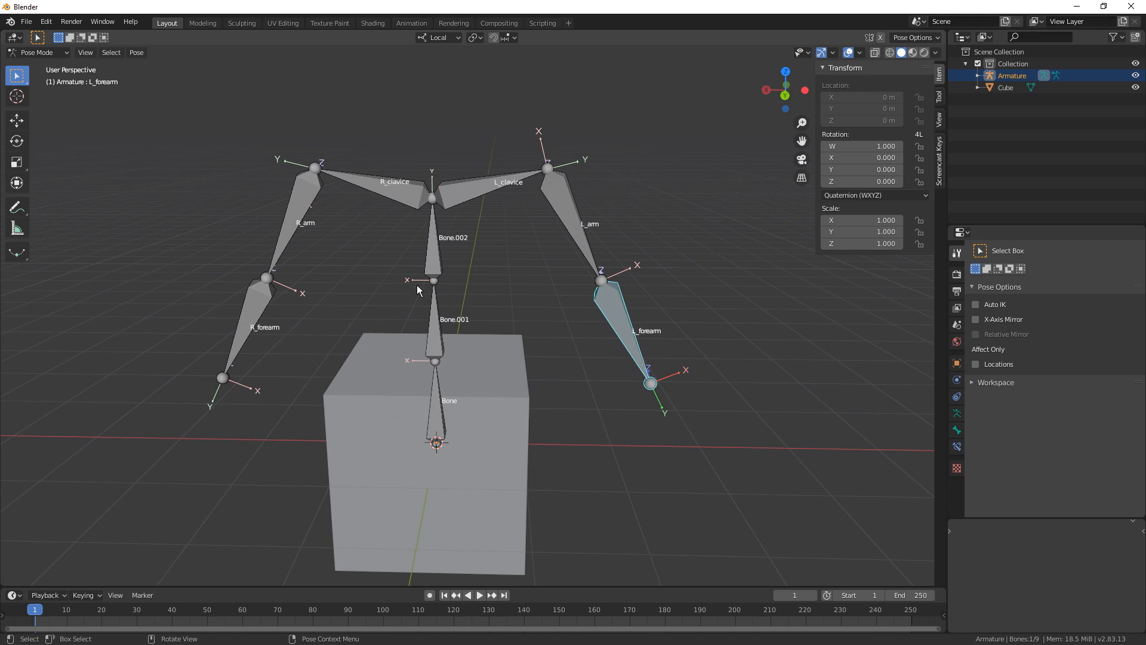
middle_click_drag(564, 334, 560, 363, "shift")
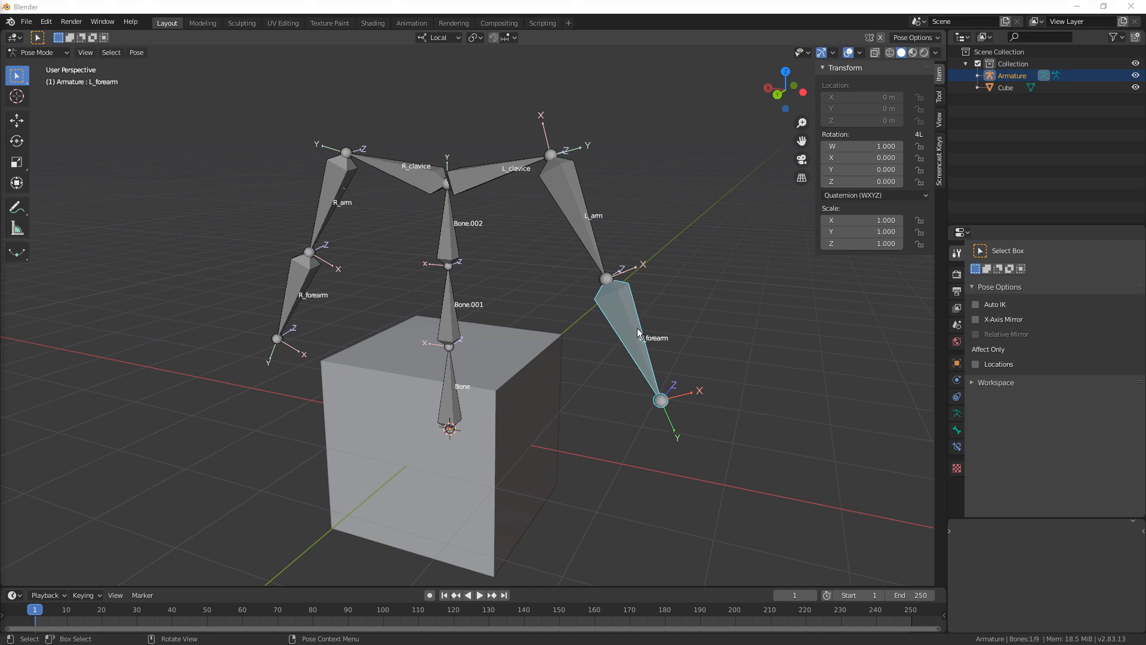
middle_click_drag(633, 314, 607, 298)
Return the armature to Edit Mode and try adjusting the roll value of the L_forearm bone
key("Tab")
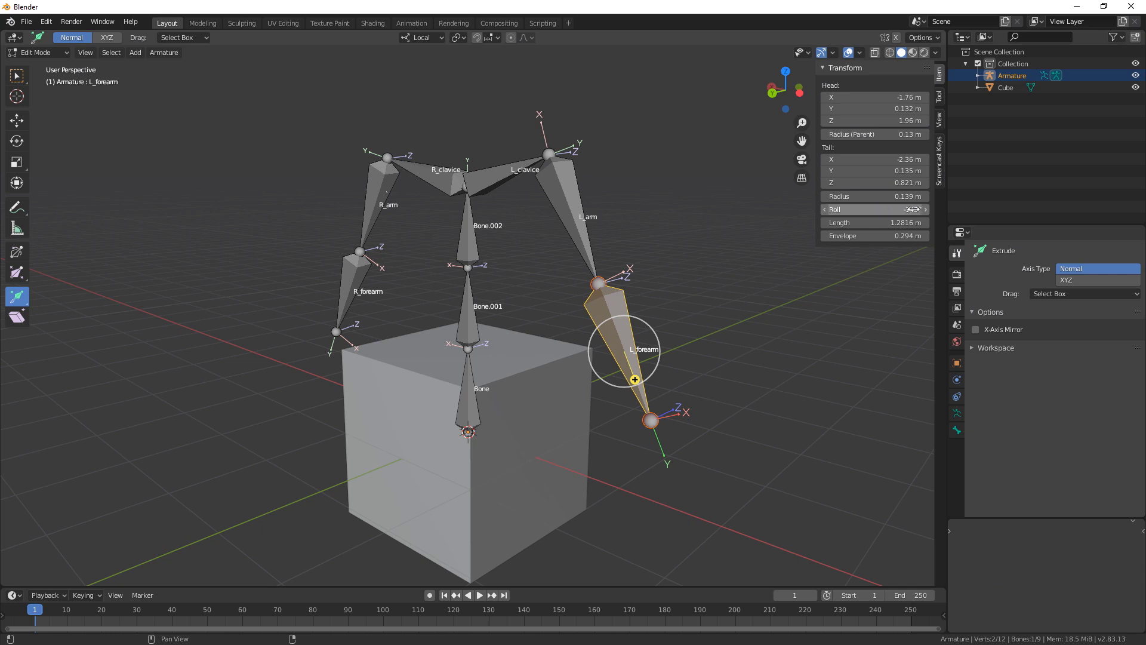
left_click_drag(903, 209, 893, 208)
middle_click_drag(746, 370, 594, 335)
left_click(585, 252)
middle_click_drag(585, 252, 653, 331)
Try rolling the L_forearm bone interactively around its own axis with Set Roll
left_click(653, 377)
key("ctrl+r")
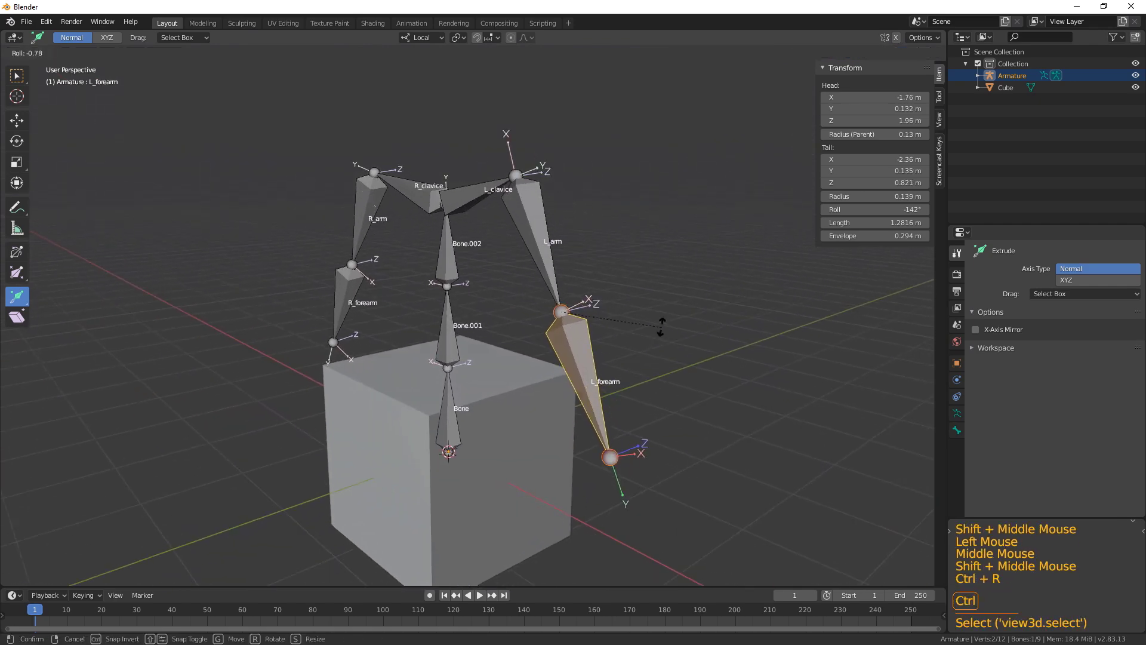
left_click(663, 262)
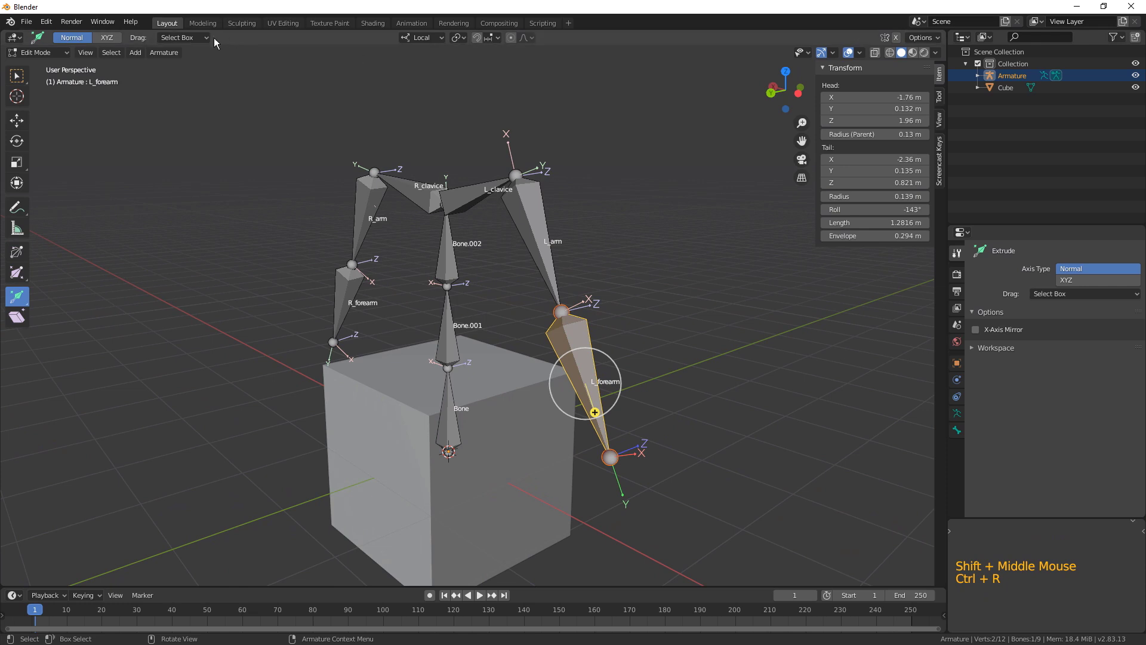
Look through the Recalculate Roll options for L_forearm, such as Global +Z Axis, without applying any
left_click(166, 52)
mouse_move(171, 102)
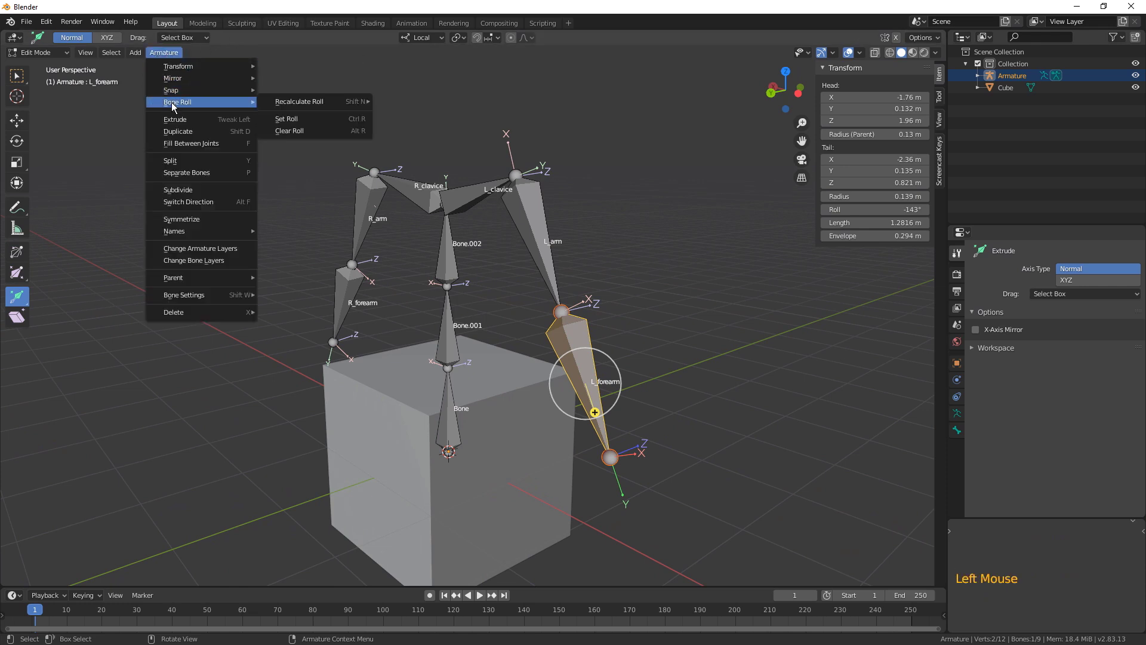
mouse_move(302, 102)
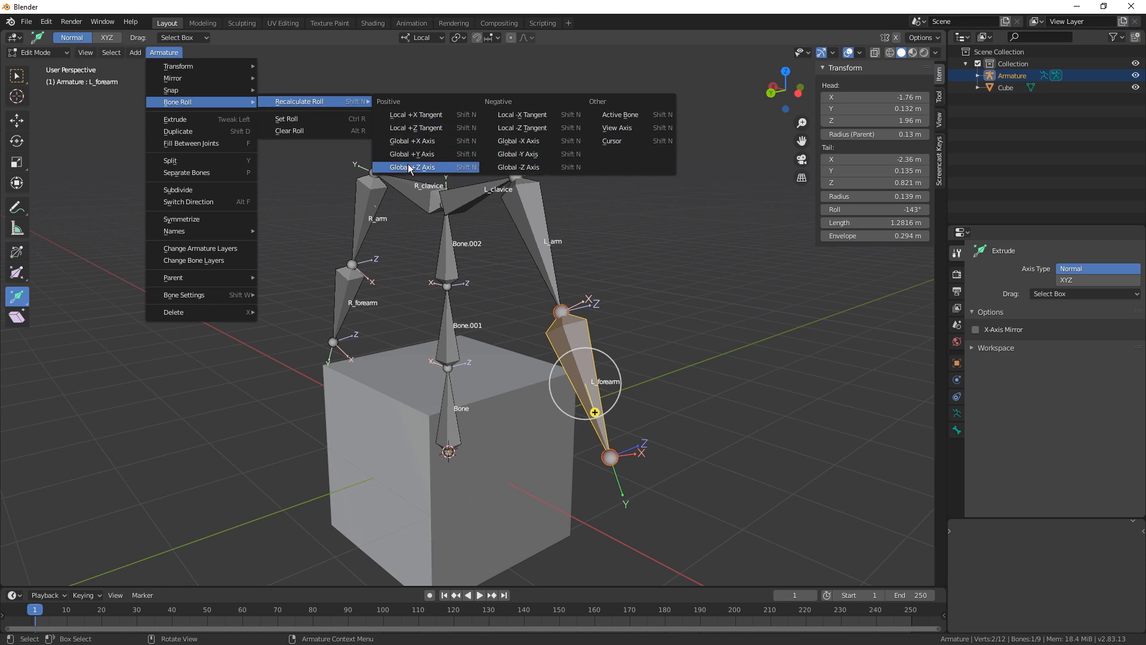
middle_click_drag(632, 316, 625, 255)
mouse_move(624, 254)
middle_mouse_down()
mouse_move(642, 261)
mouse_move(630, 270)
mouse_move(619, 240)
middle_mouse_up()
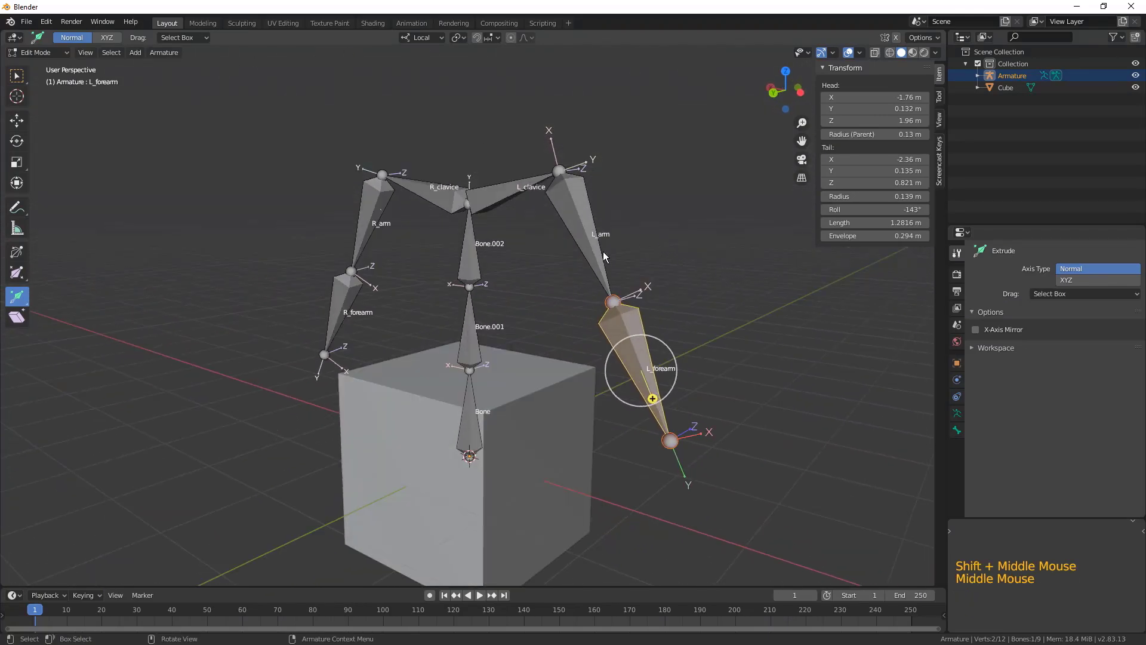
Select the L_arm bone and compare its axes with those of L_forearm
middle_click_drag(617, 281, 665, 270)
left_click(567, 216)
middle_click_drag(665, 270, 661, 302)
middle_click_drag(661, 302, 684, 316)
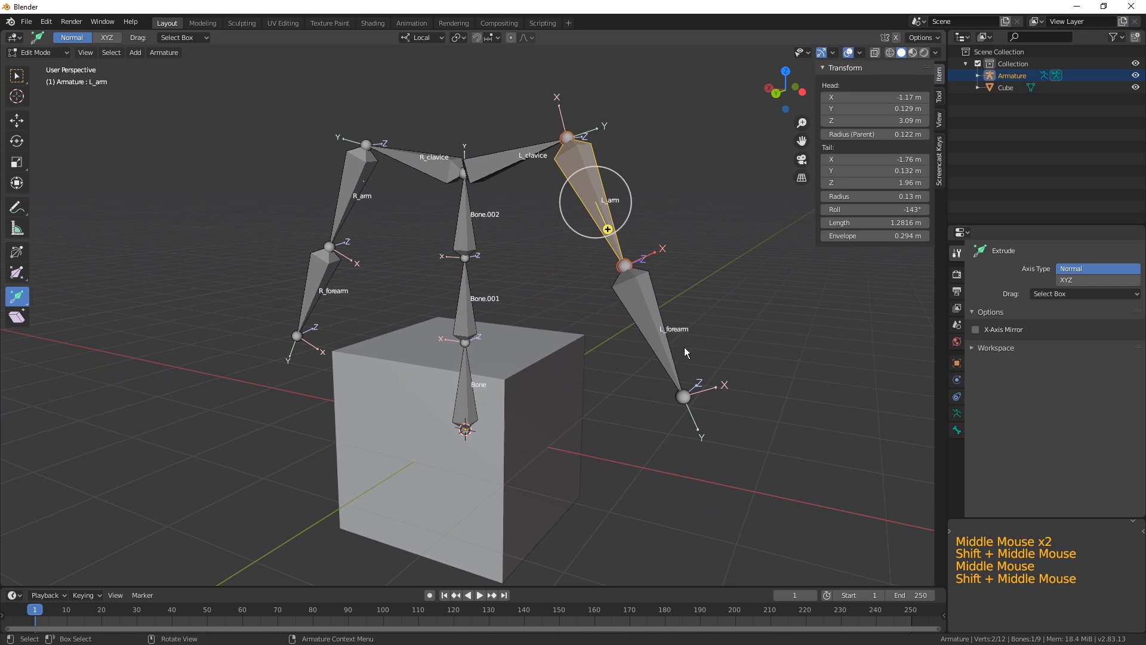